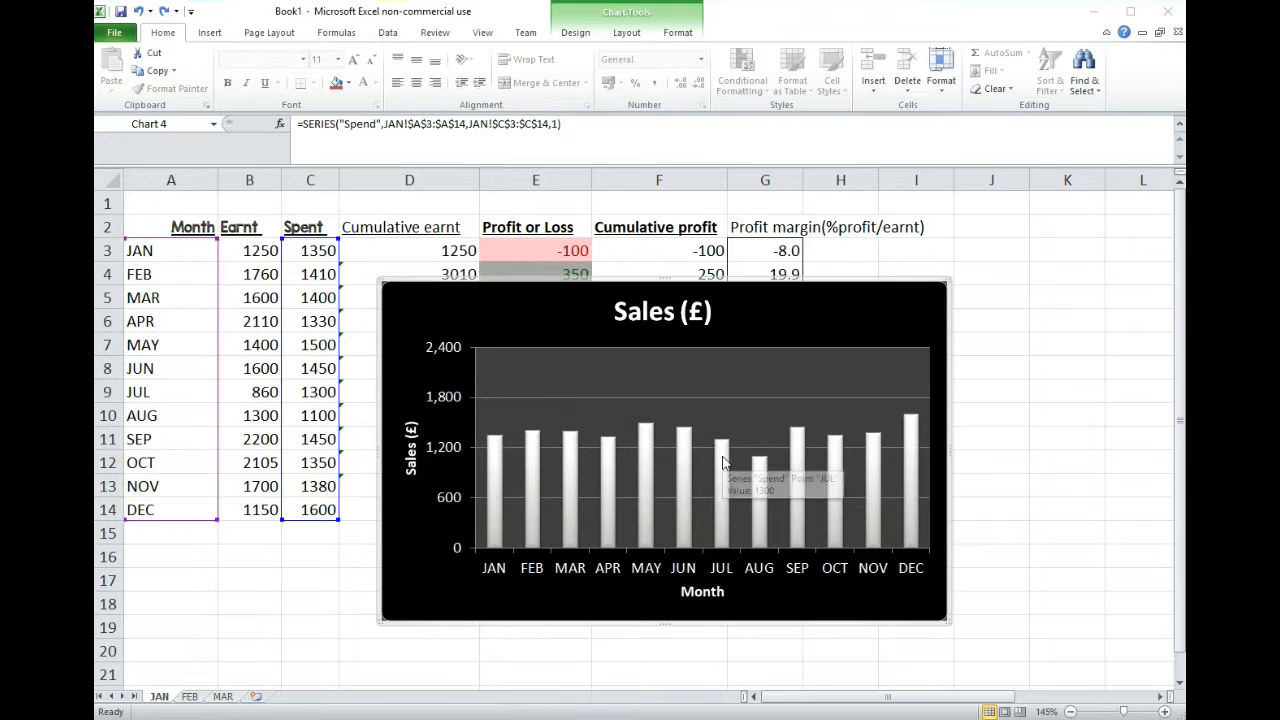
{"action": "mouse_move", "coordinate": [683, 473]}
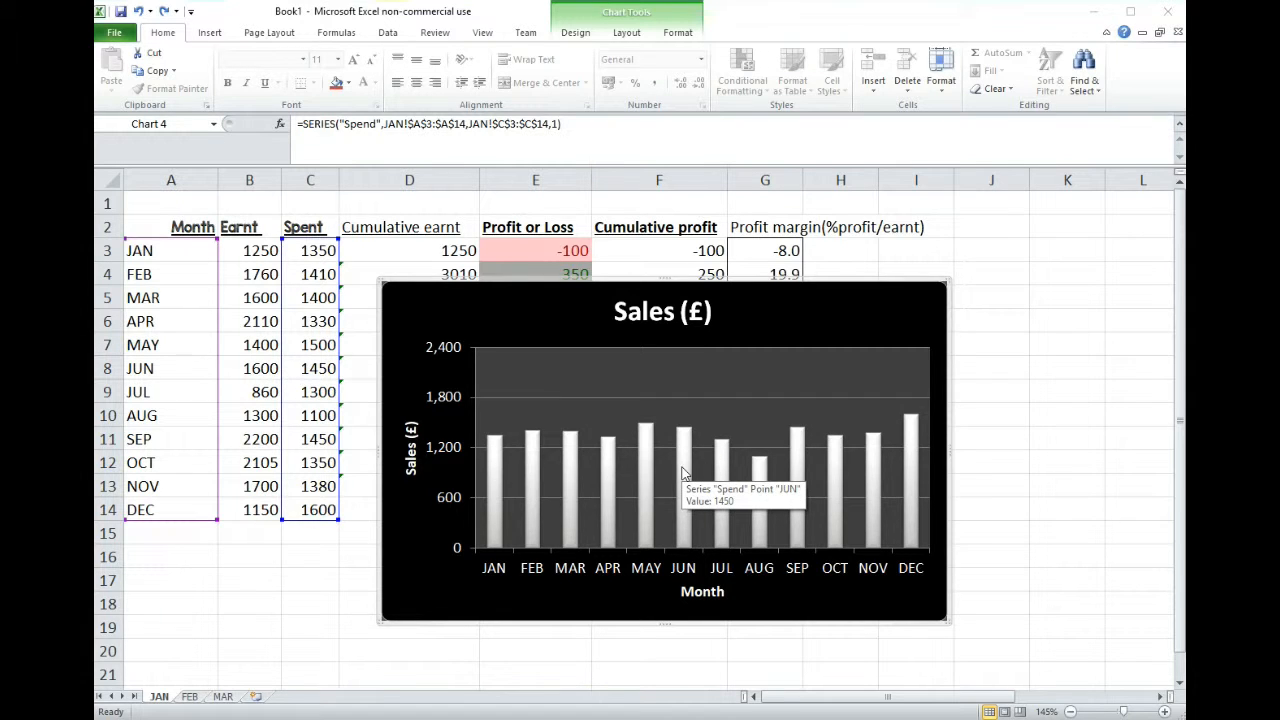
{"action": "left_click", "coordinate": [683, 473]}
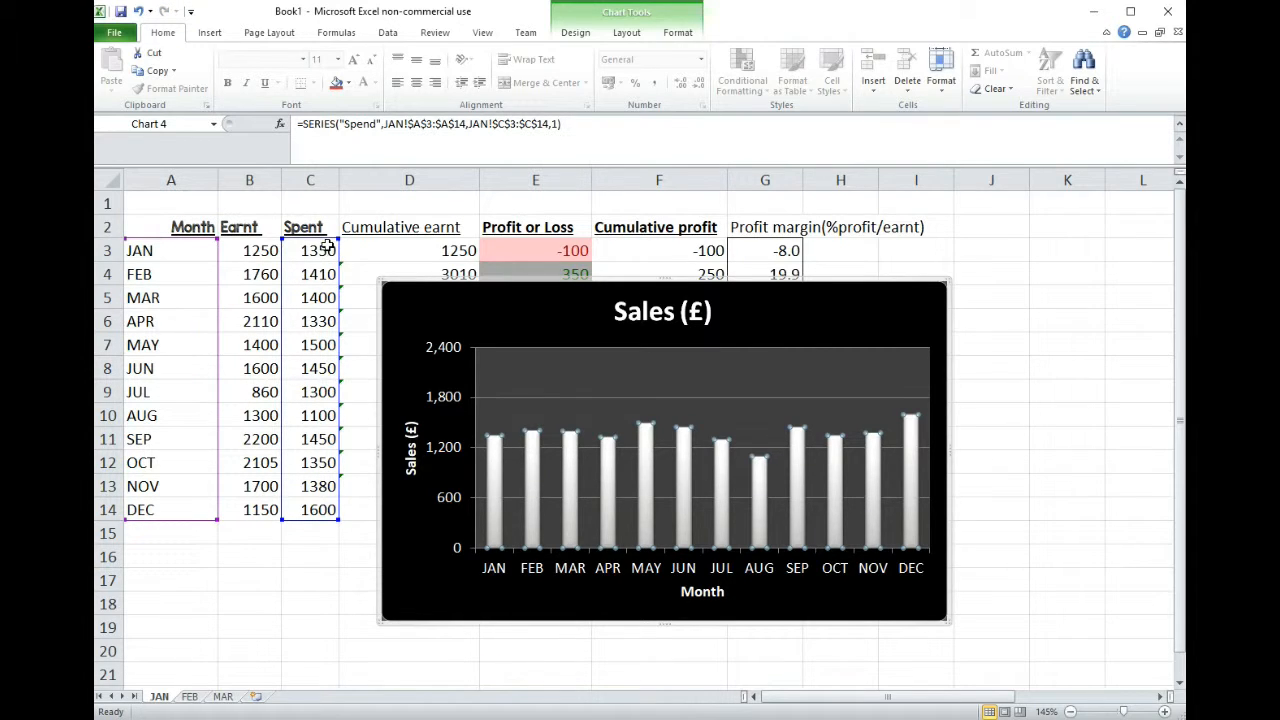
{"action": "right_click", "coordinate": [566, 468]}
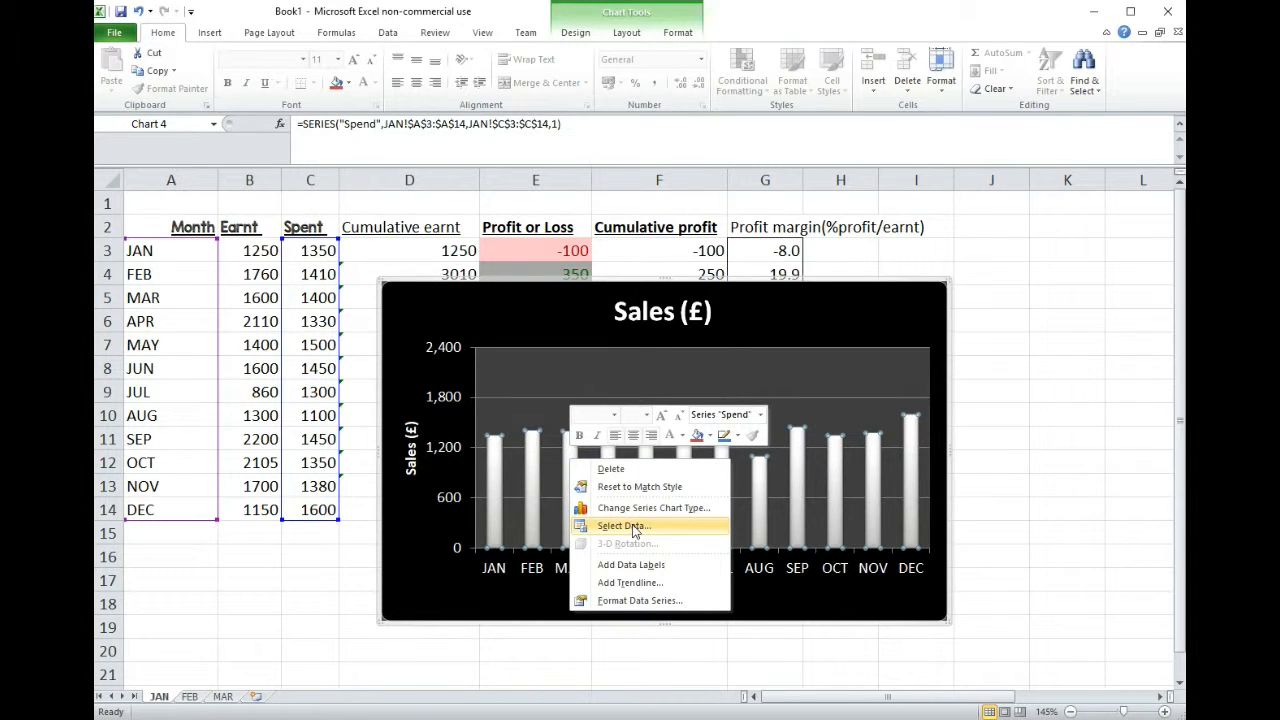
{"action": "left_click", "coordinate": [564, 450]}
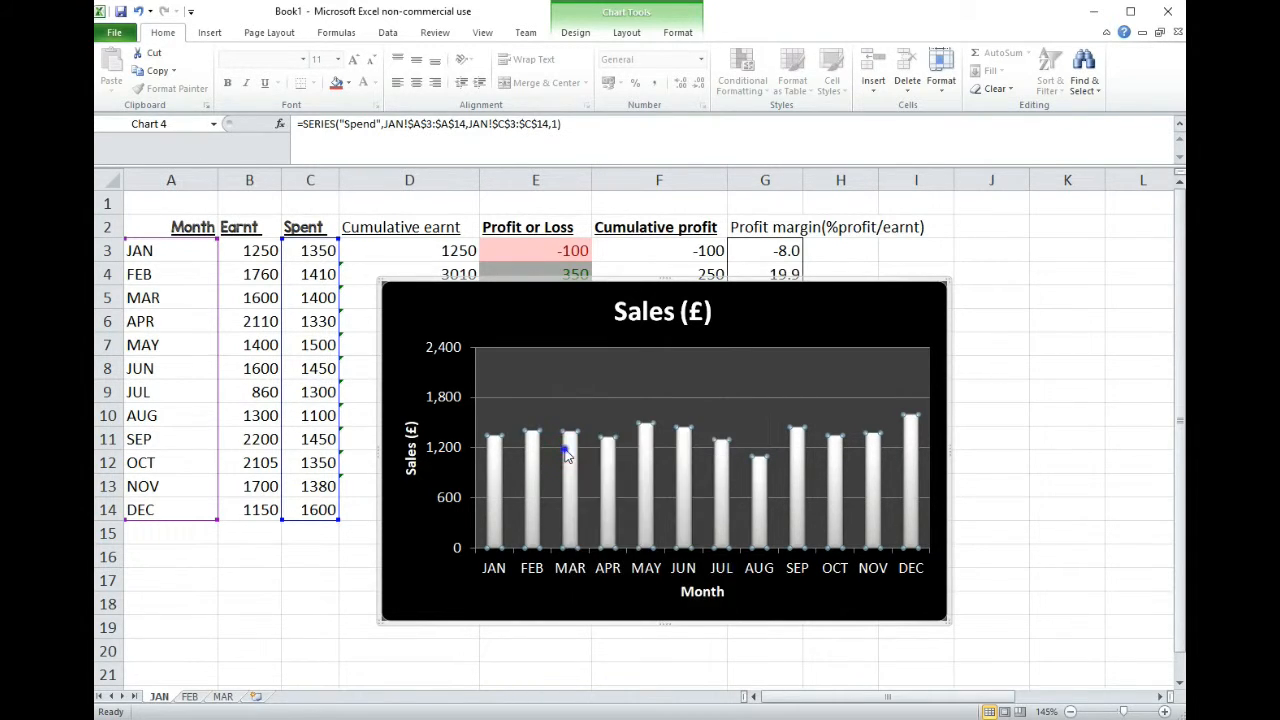
{"action": "right_click", "coordinate": [565, 449]}
{"action": "left_click", "coordinate": [620, 515]}
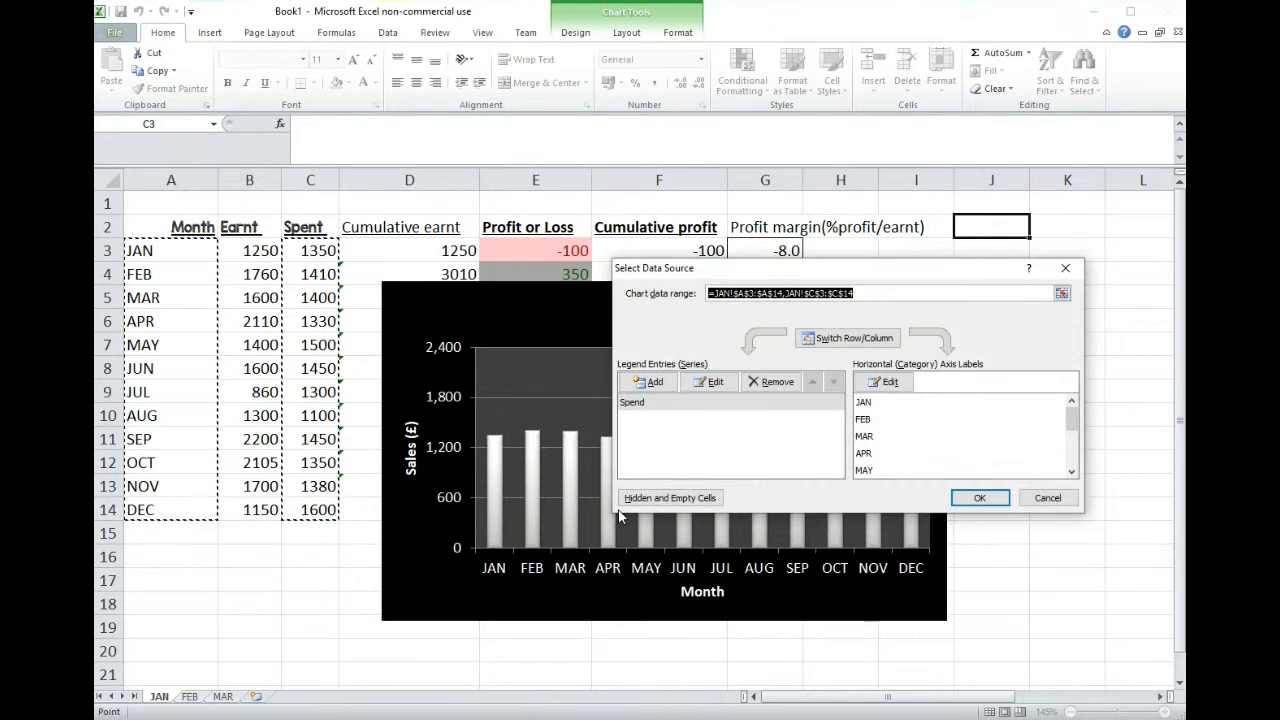
{"action": "left_click", "coordinate": [671, 404]}
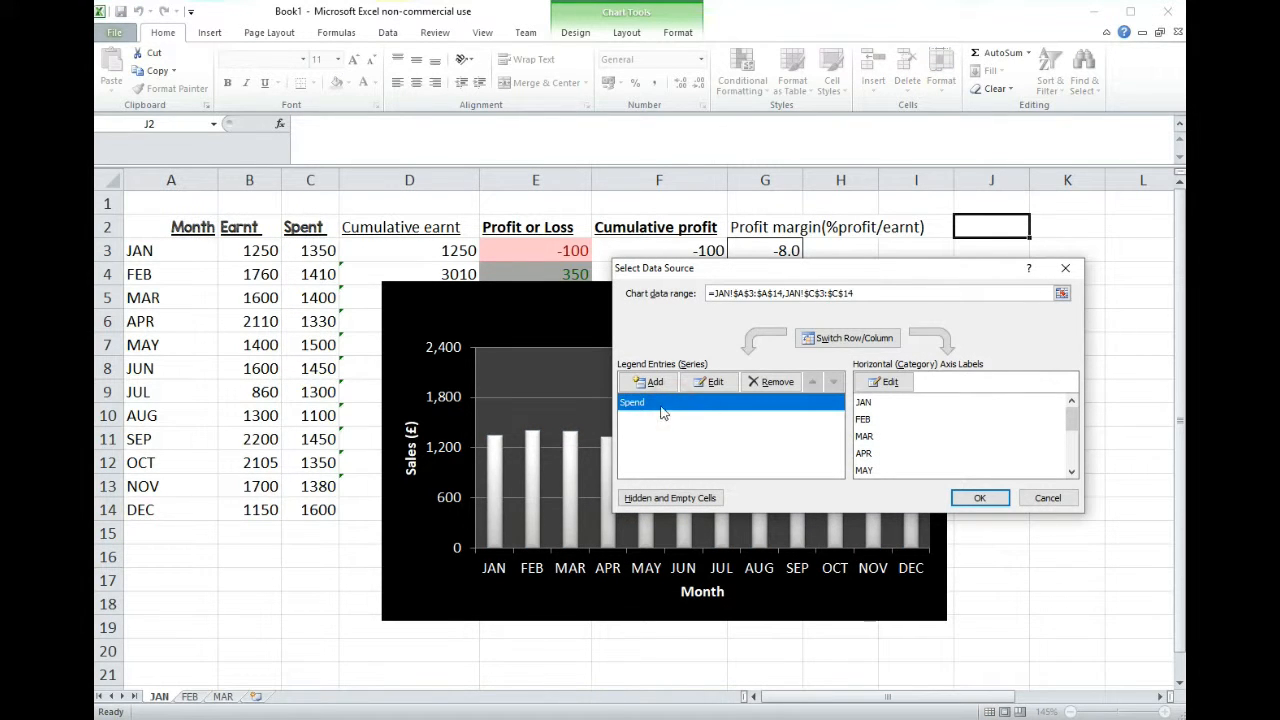
{"action": "left_click", "coordinate": [714, 383]}
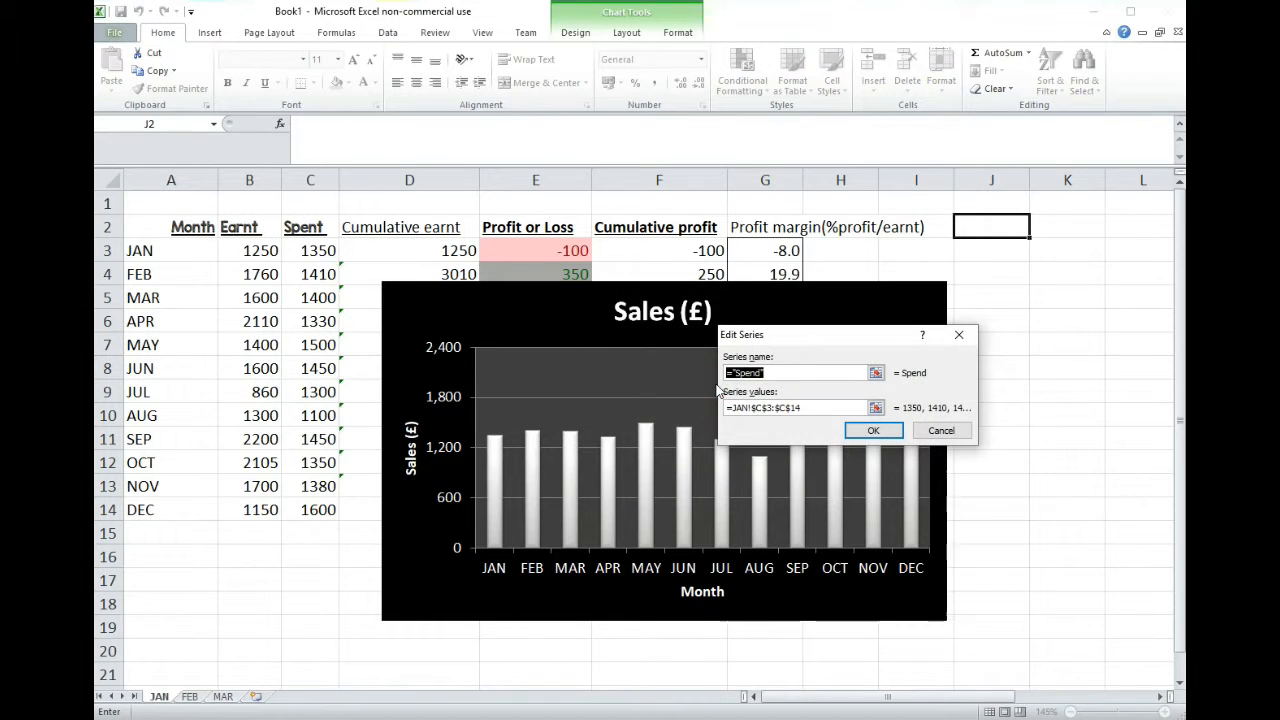
{"action": "type", "text": "e"}
{"action": "type", "text": "Earnt"}
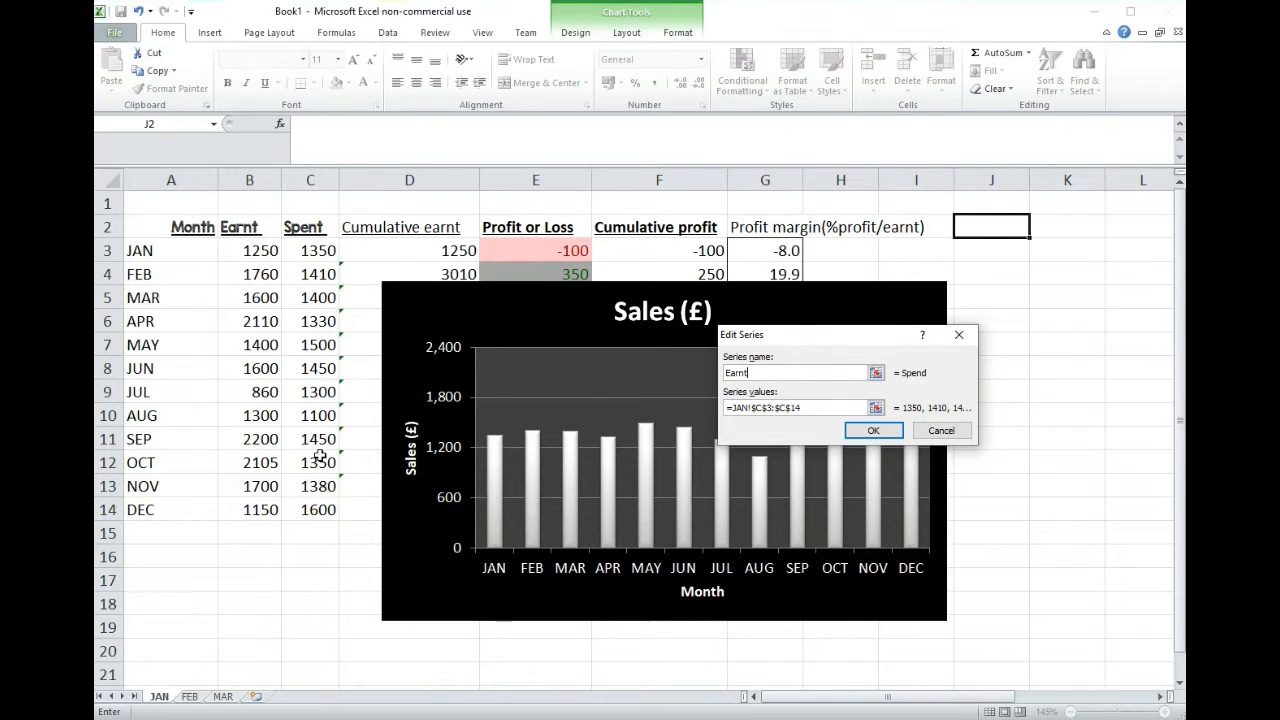
{"action": "left_click_drag", "start_coordinate": [752, 405], "coordinate": [734, 407]}
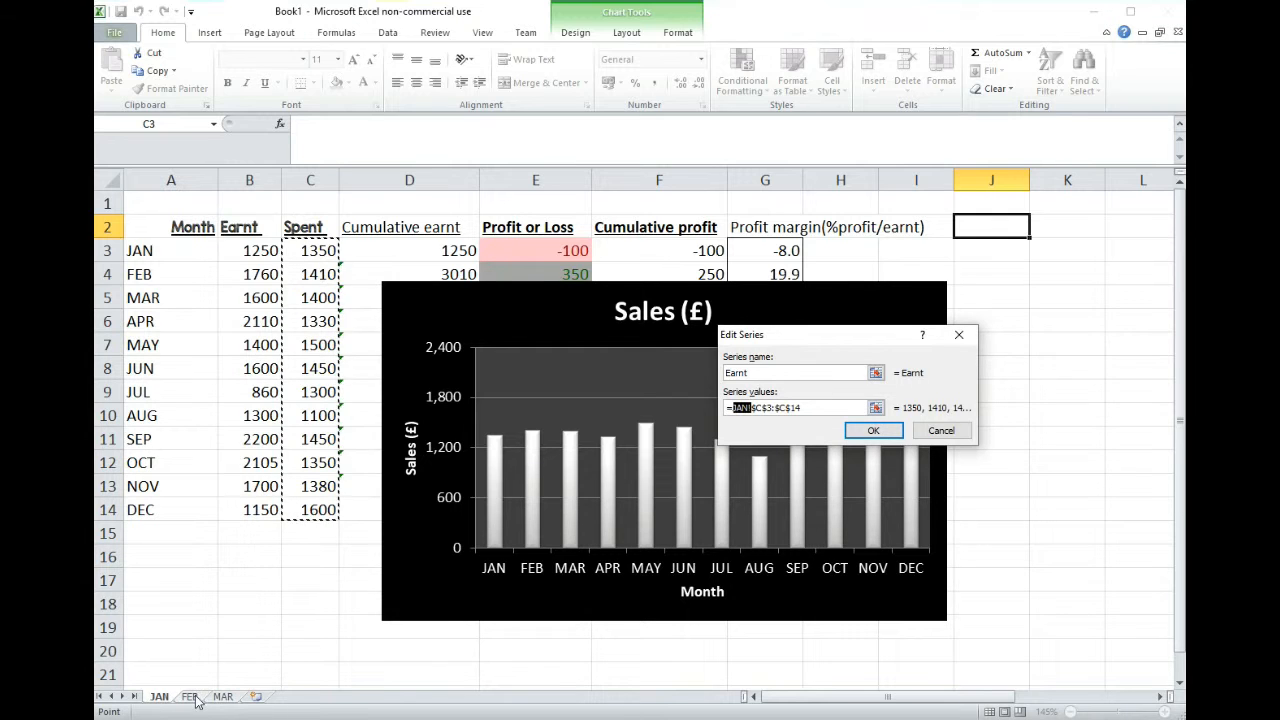
{"action": "left_click", "coordinate": [936, 438]}
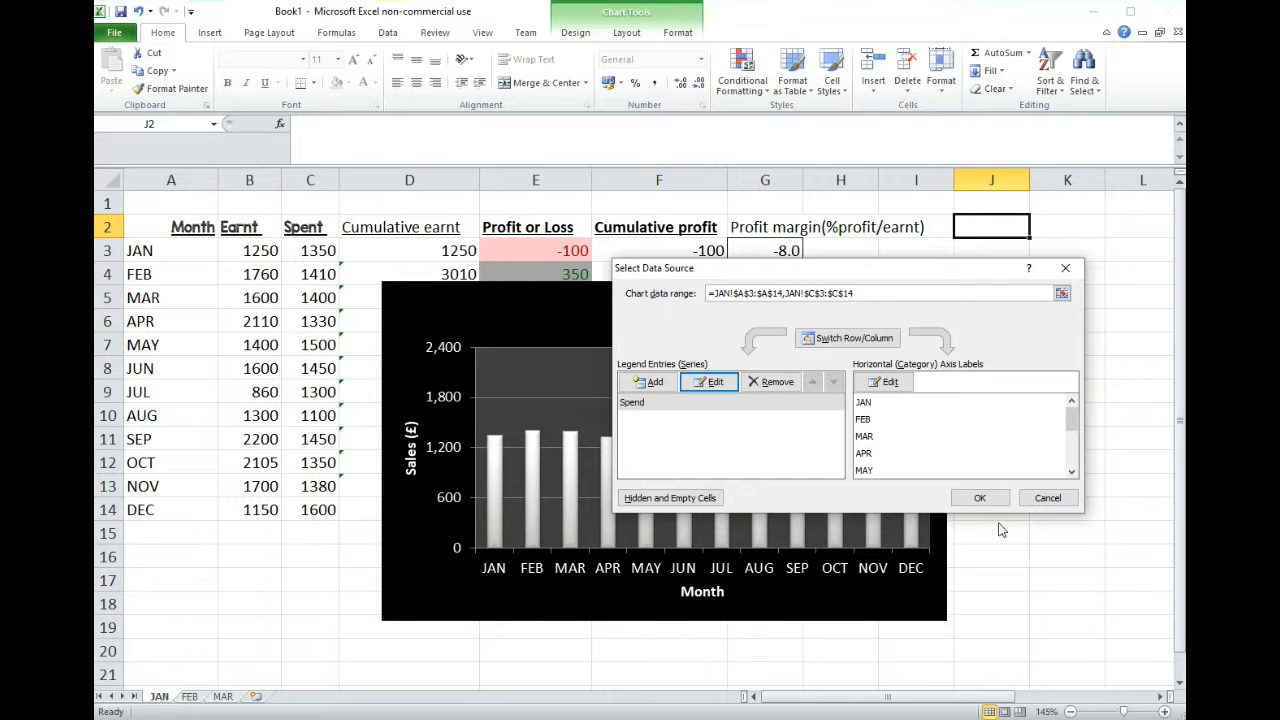
{"action": "left_click", "coordinate": [1045, 497]}
- Rename the JAN worksheet as SALES
{"action": "left_click", "coordinate": [158, 697]}
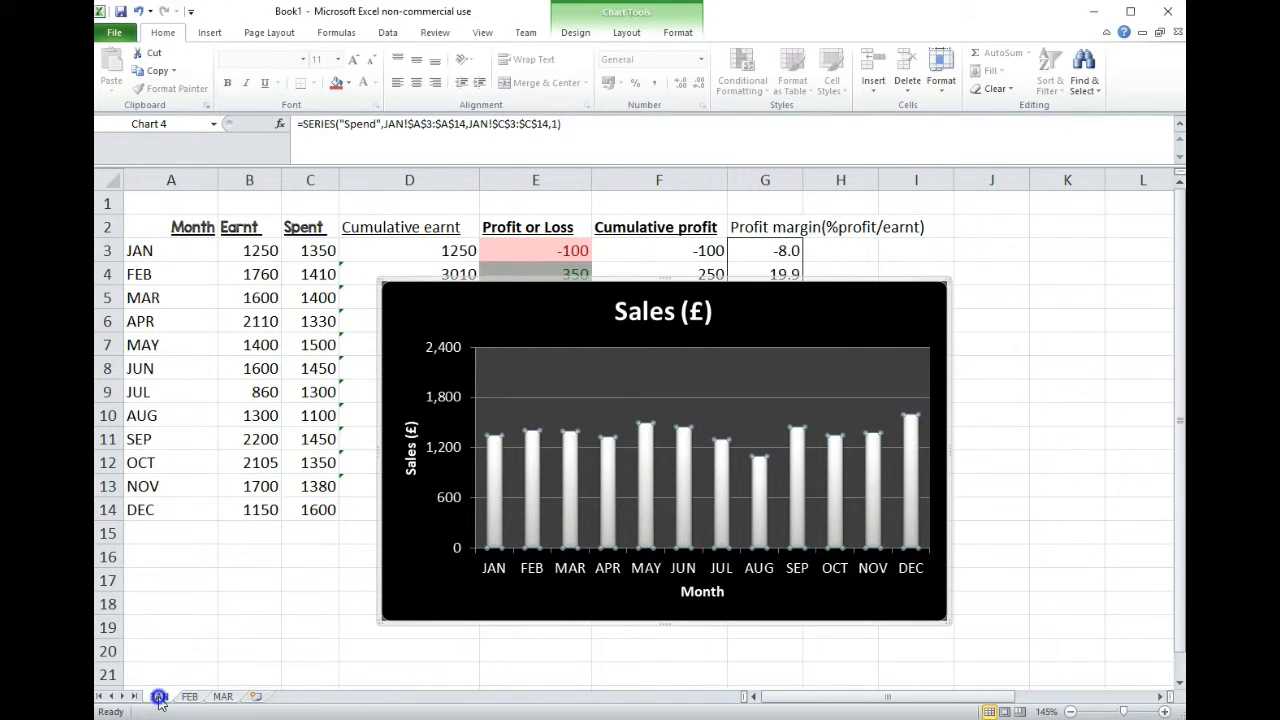
{"action": "right_click", "coordinate": [158, 697]}
{"action": "left_click", "coordinate": [232, 551]}
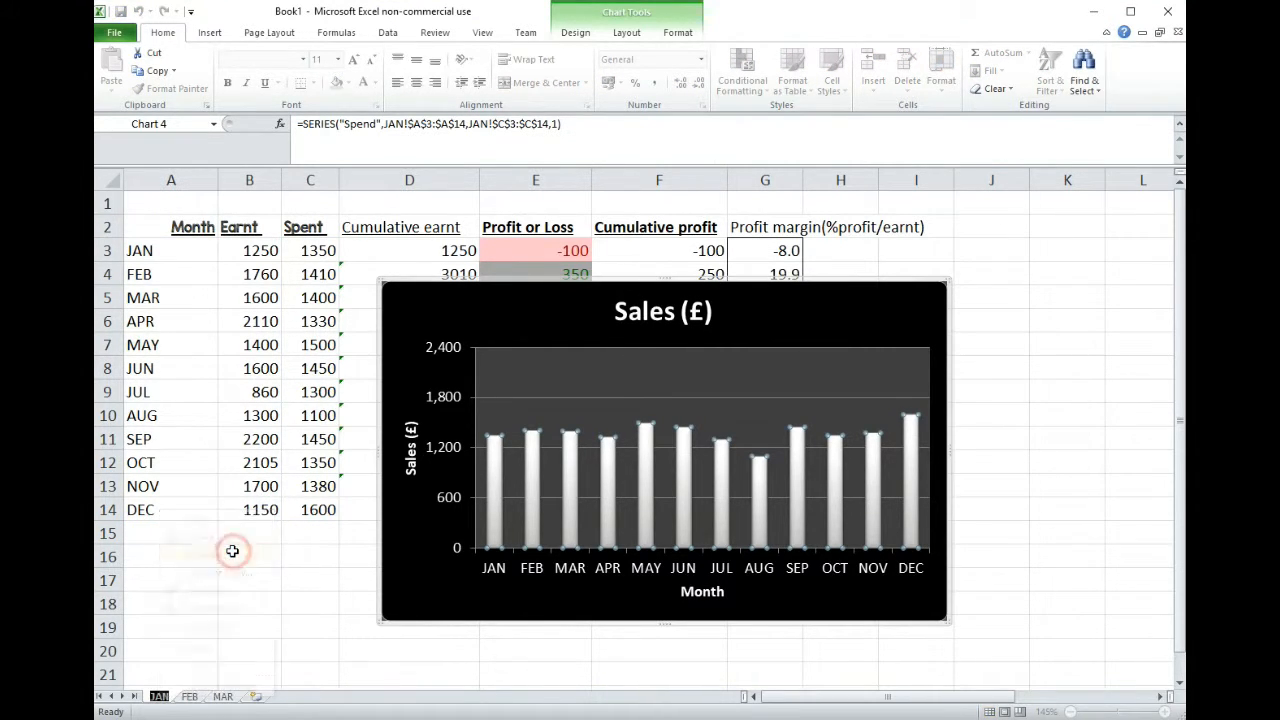
{"action": "type", "text": "SALES"}
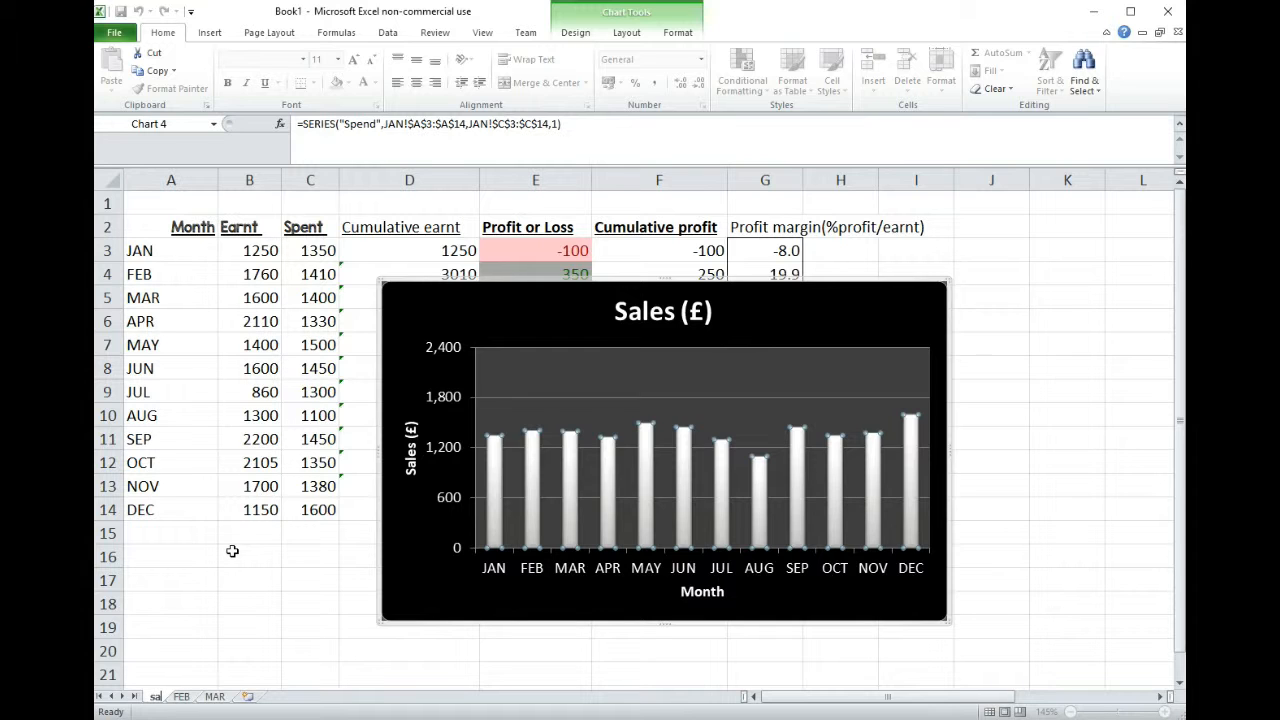
{"action": "key", "text": "Return"}
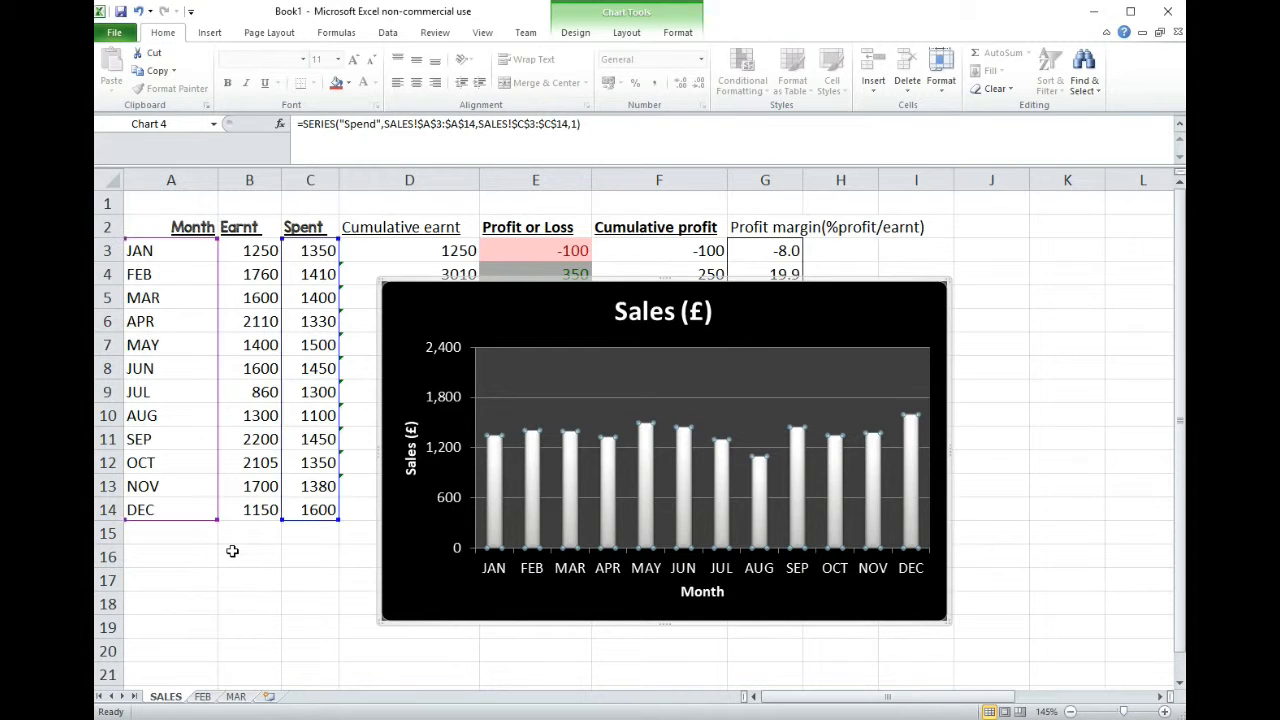
- Open the chart's Spend series for editing and start reselecting its series values range
{"action": "left_click", "coordinate": [572, 467]}
{"action": "right_click", "coordinate": [573, 468]}
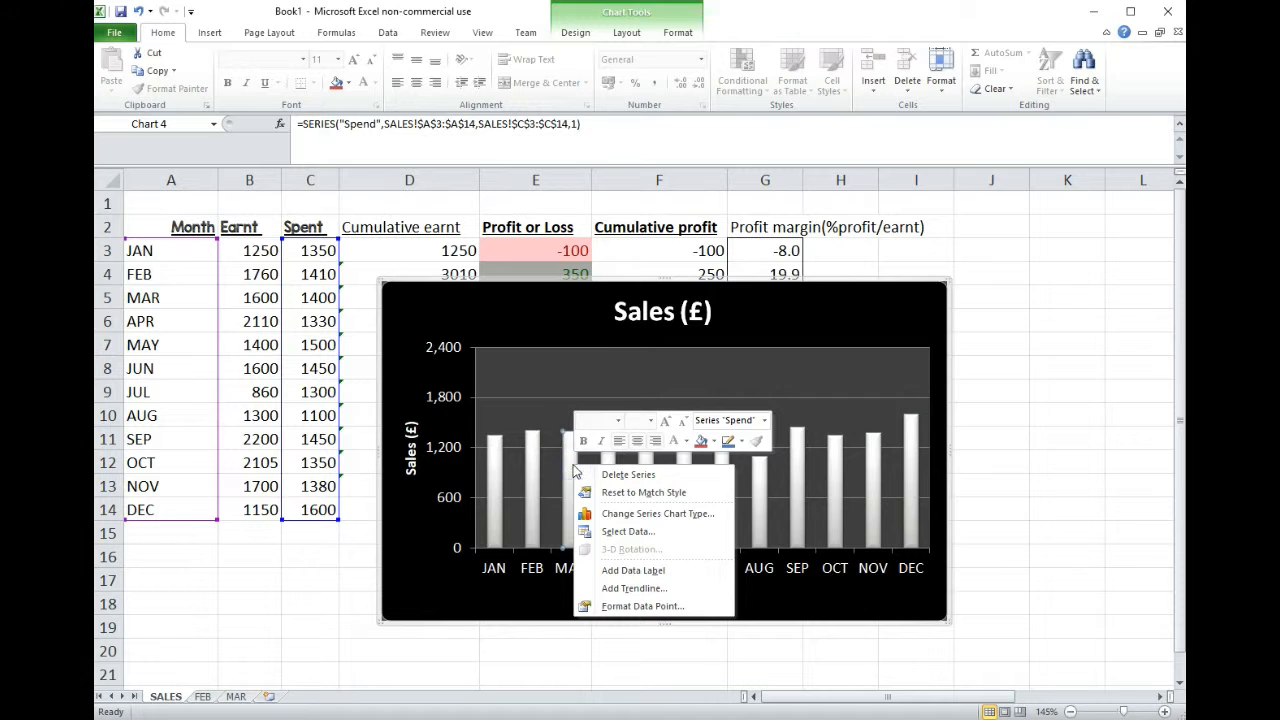
{"action": "left_click", "coordinate": [653, 533]}
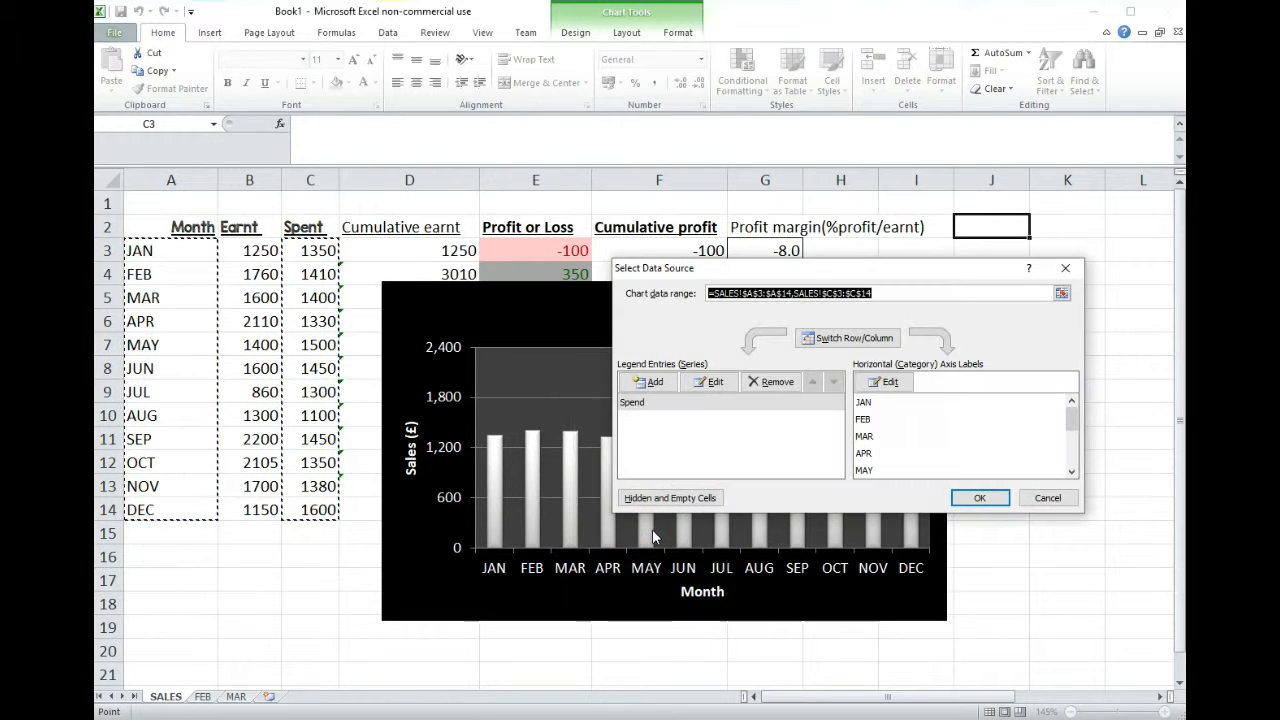
{"action": "left_click", "coordinate": [669, 410]}
{"action": "left_click", "coordinate": [712, 381]}
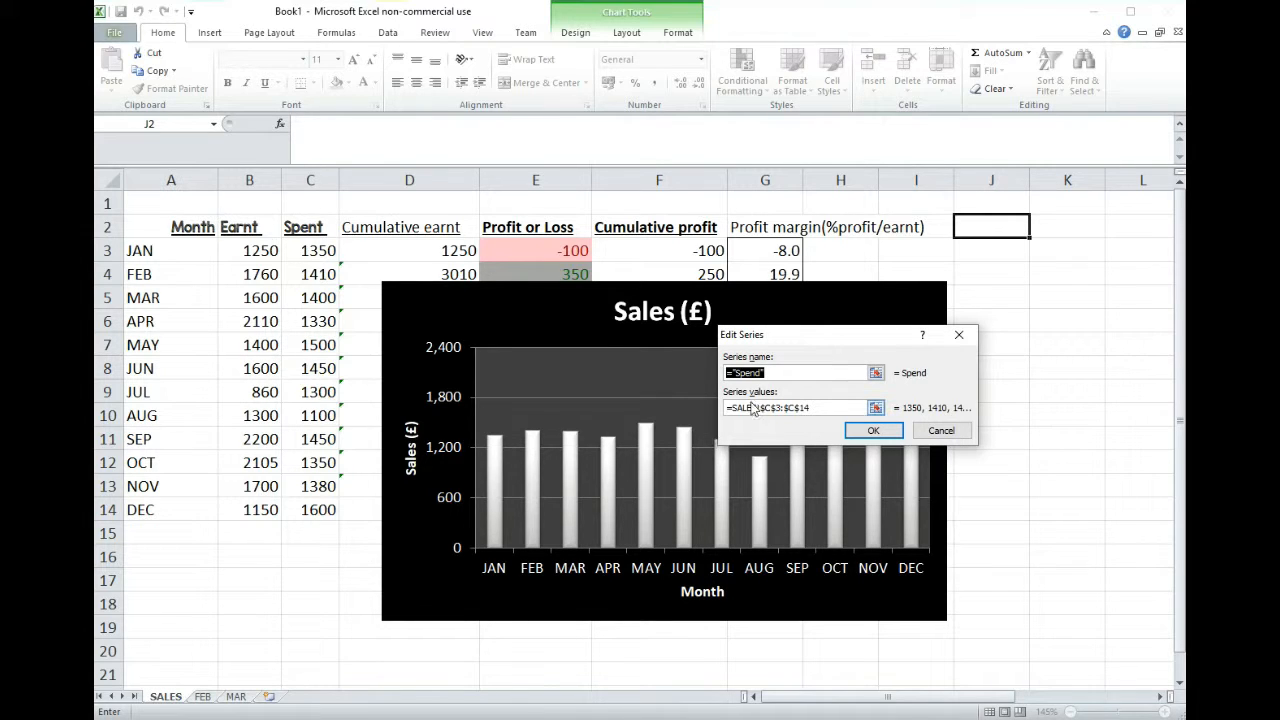
{"action": "left_click_drag", "start_coordinate": [845, 408], "coordinate": [760, 408]}
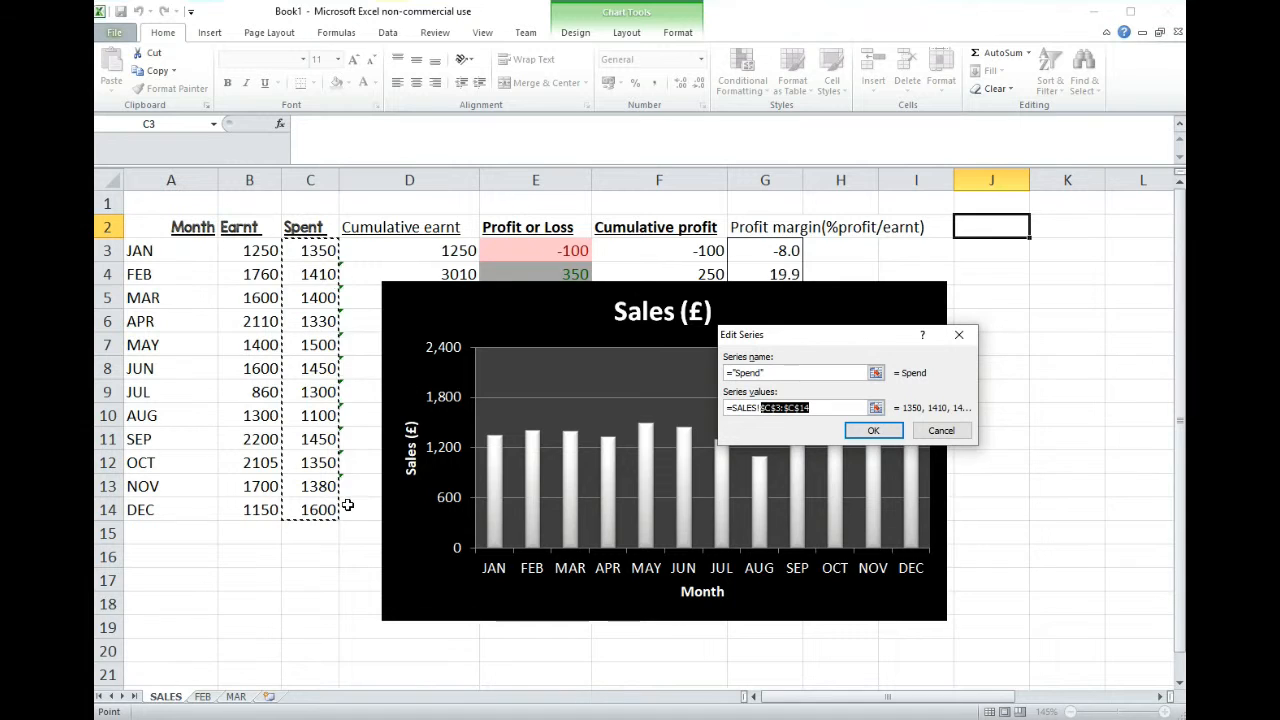
{"action": "left_click", "coordinate": [875, 408]}
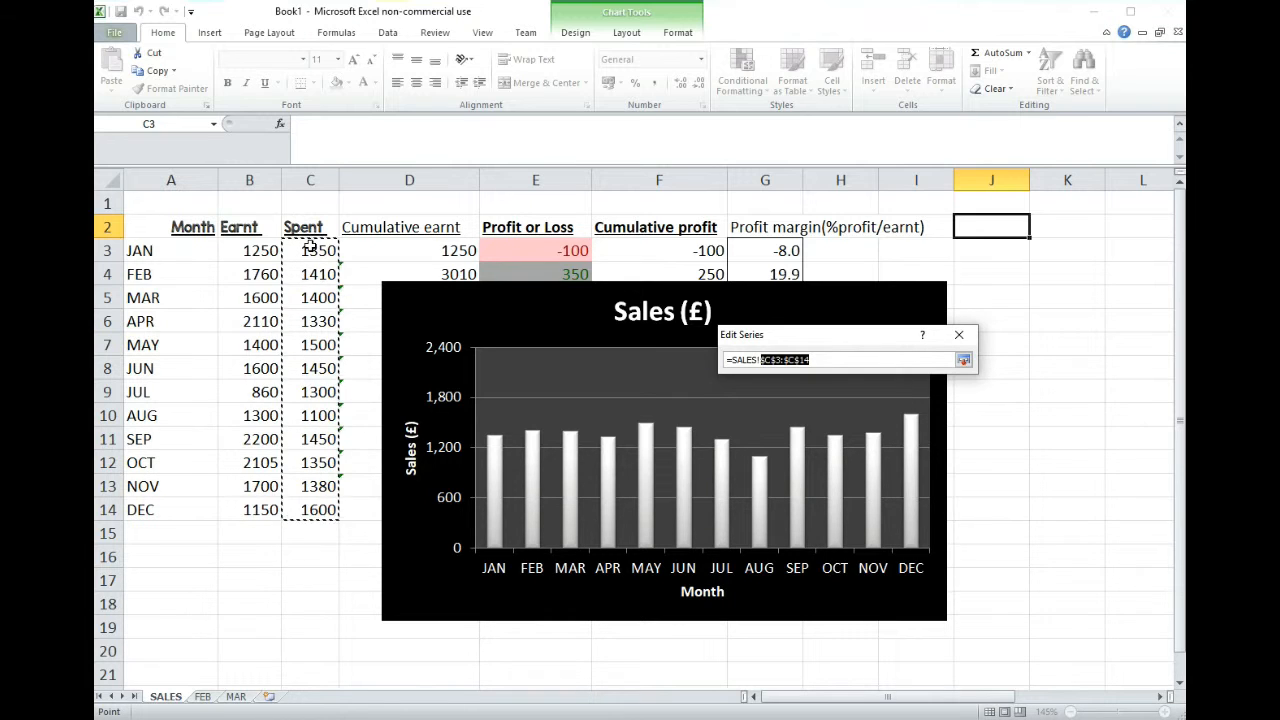
- Try to append the Earnt range B3:B14 to the existing series values reference with a plus sign
{"action": "type", "text": "+"}
{"action": "left_click_drag", "start_coordinate": [251, 249], "coordinate": [251, 508]}
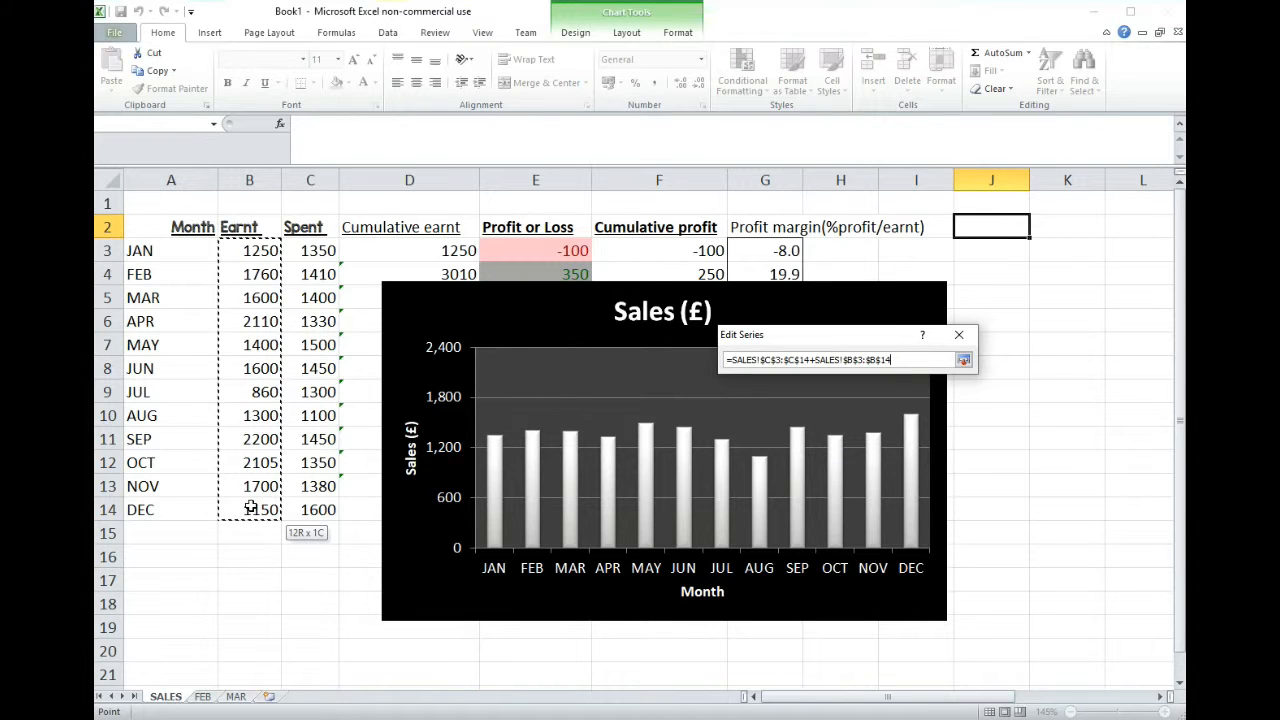
{"action": "left_click_drag", "start_coordinate": [251, 508], "coordinate": [251, 508]}
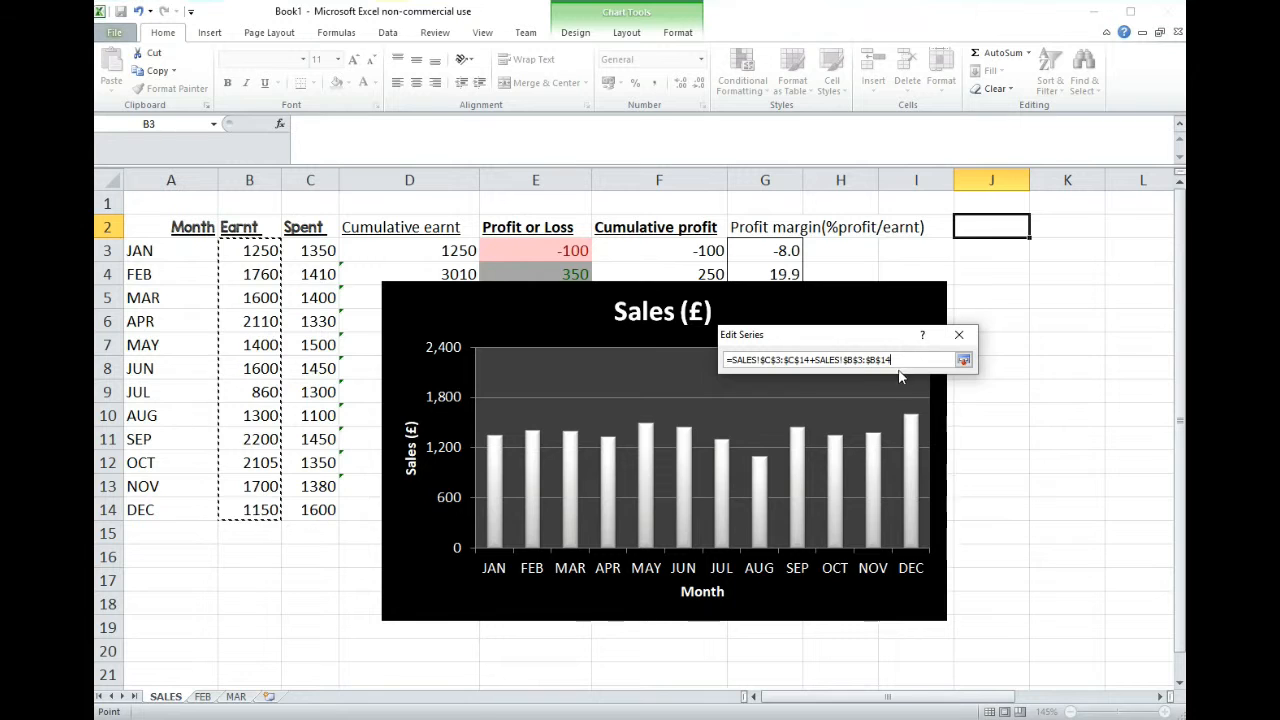
{"action": "left_click_drag", "start_coordinate": [903, 358], "coordinate": [816, 362]}
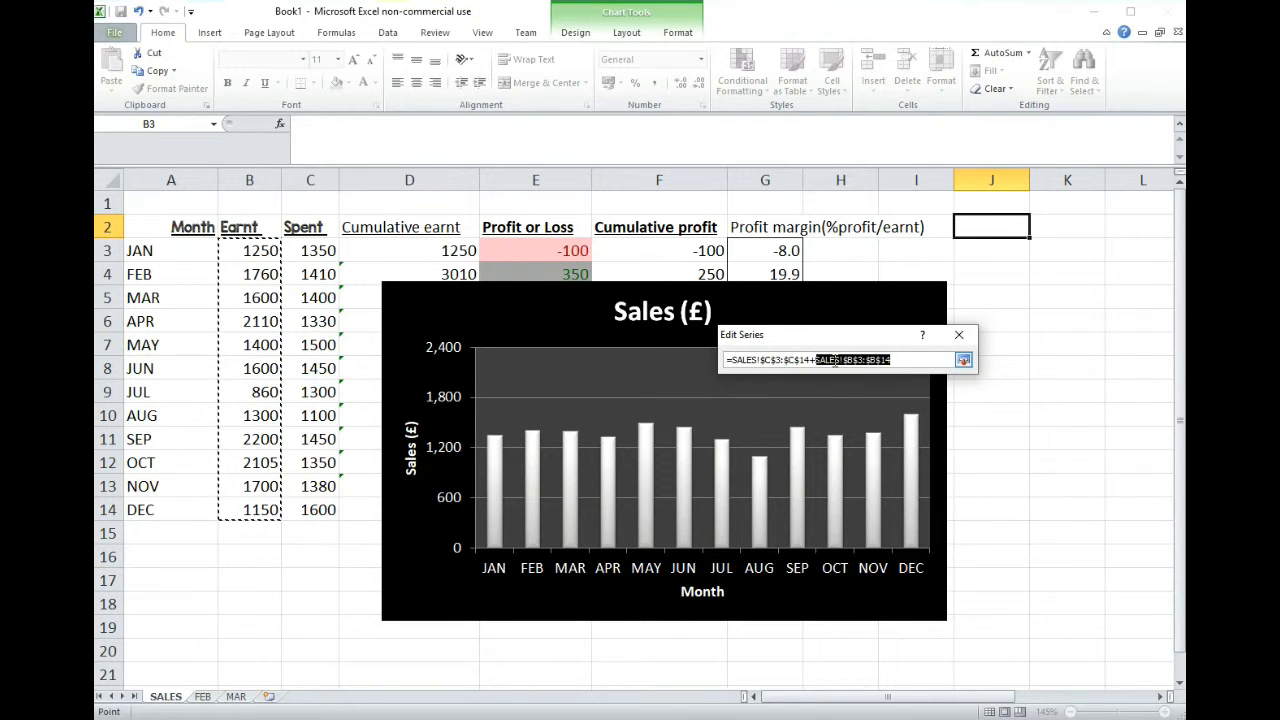
- Replace the whole series values reference with the Earnt range SALES!$B$3:$B$14
{"action": "left_click_drag", "start_coordinate": [897, 359], "coordinate": [730, 360]}
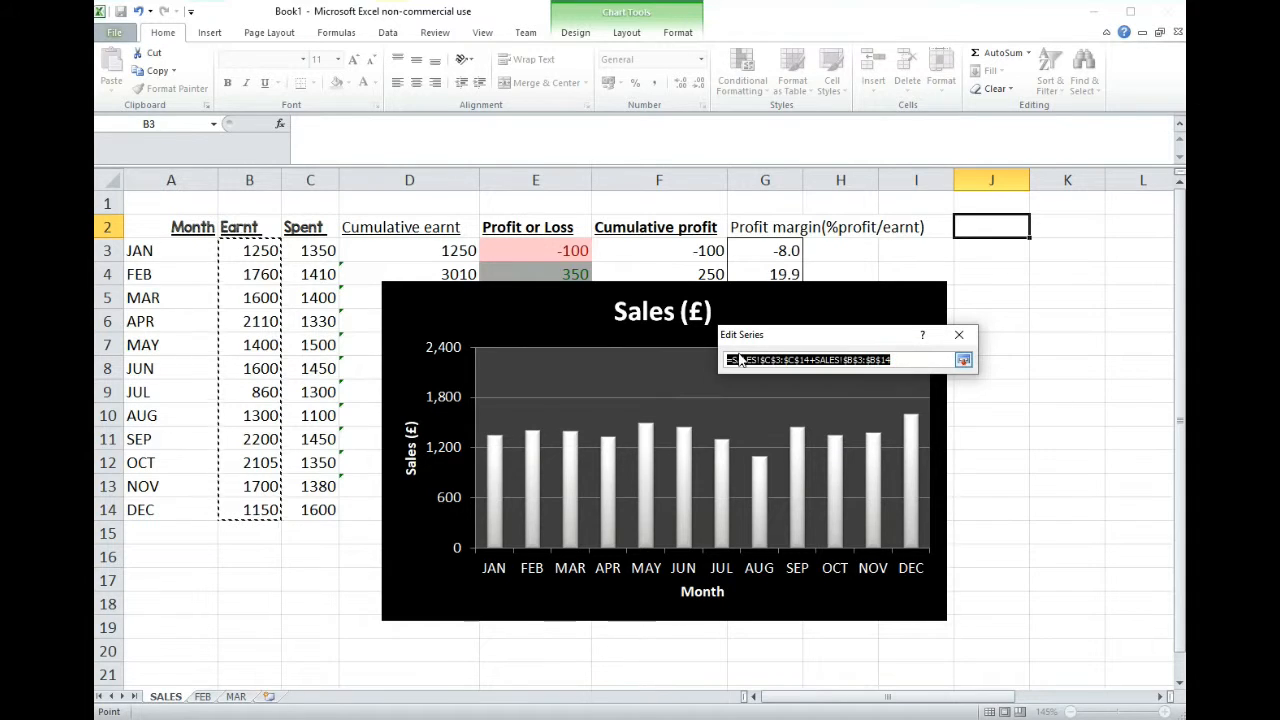
{"action": "key", "text": "BackSpace"}
{"action": "left_click_drag", "start_coordinate": [258, 246], "coordinate": [258, 502]}
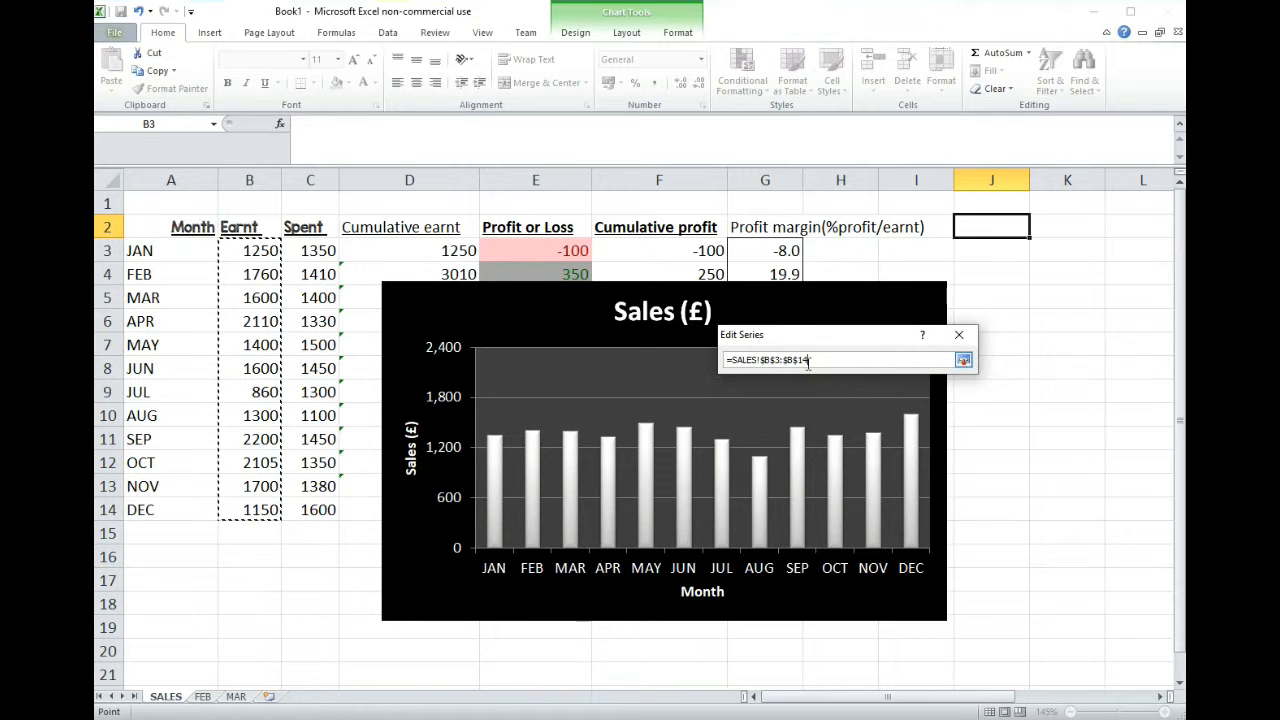
{"action": "left_click", "coordinate": [963, 361]}
- Name the series Sales and apply the edited data source to the chart
{"action": "left_click_drag", "start_coordinate": [790, 372], "coordinate": [722, 383]}
{"action": "type", "text": "sALE"}
{"action": "key", "text": "BackSpace"}
{"action": "key", "text": "BackSpace"}
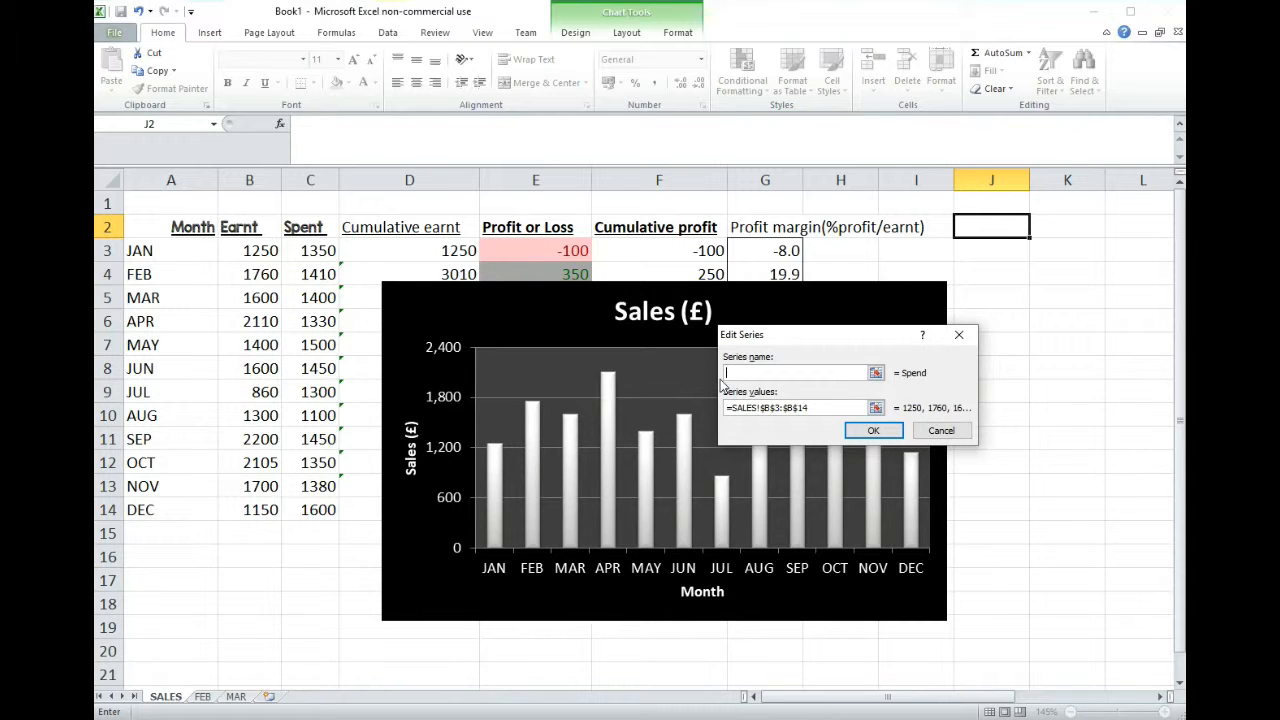
{"action": "left_click", "coordinate": [873, 430]}
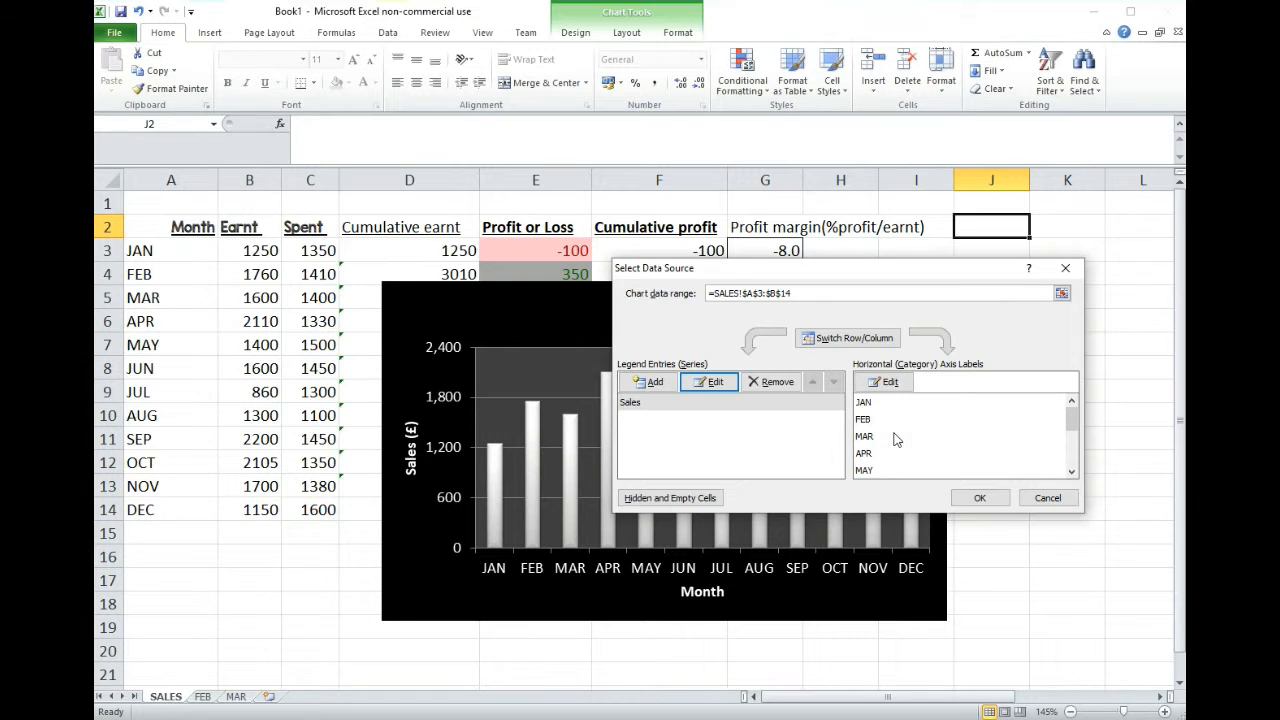
{"action": "left_click", "coordinate": [980, 498]}
- Open the fill options in the data series formatting for the chart's Sales columns
{"action": "left_click", "coordinate": [608, 437]}
{"action": "left_click", "coordinate": [686, 382]}
{"action": "left_click", "coordinate": [765, 323]}
{"action": "left_click", "coordinate": [690, 434]}
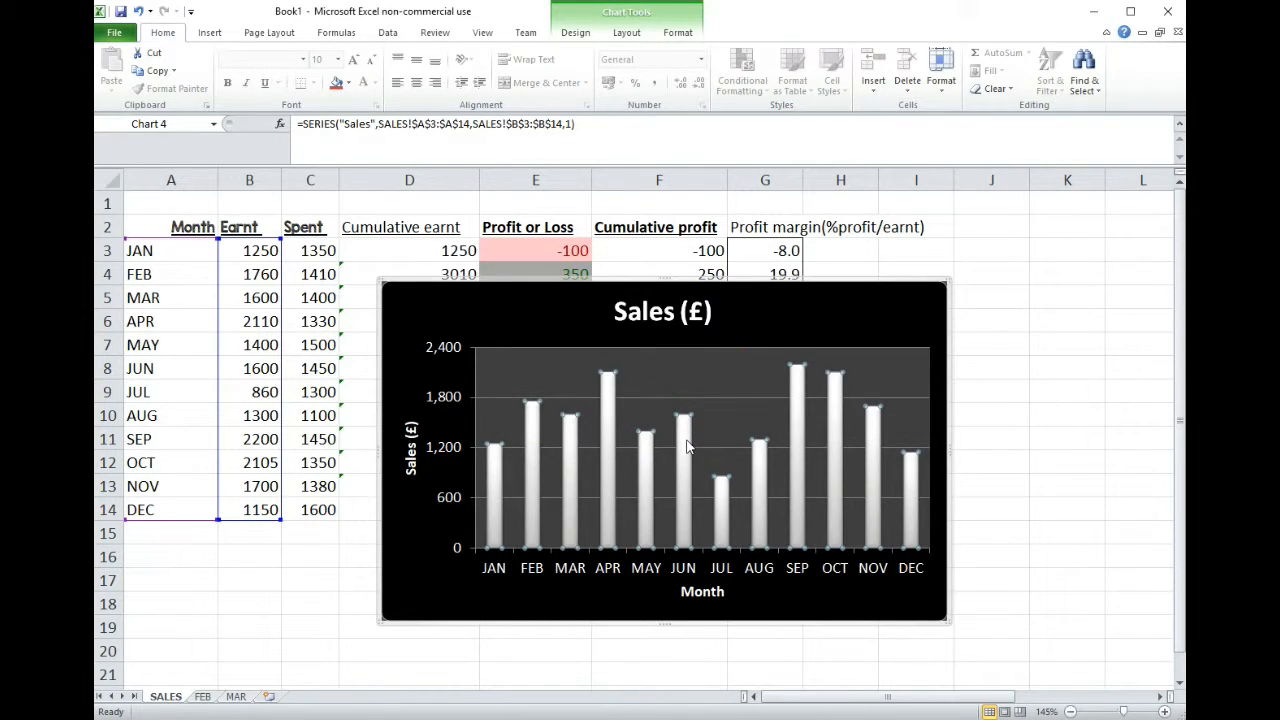
{"action": "right_click", "coordinate": [687, 447]}
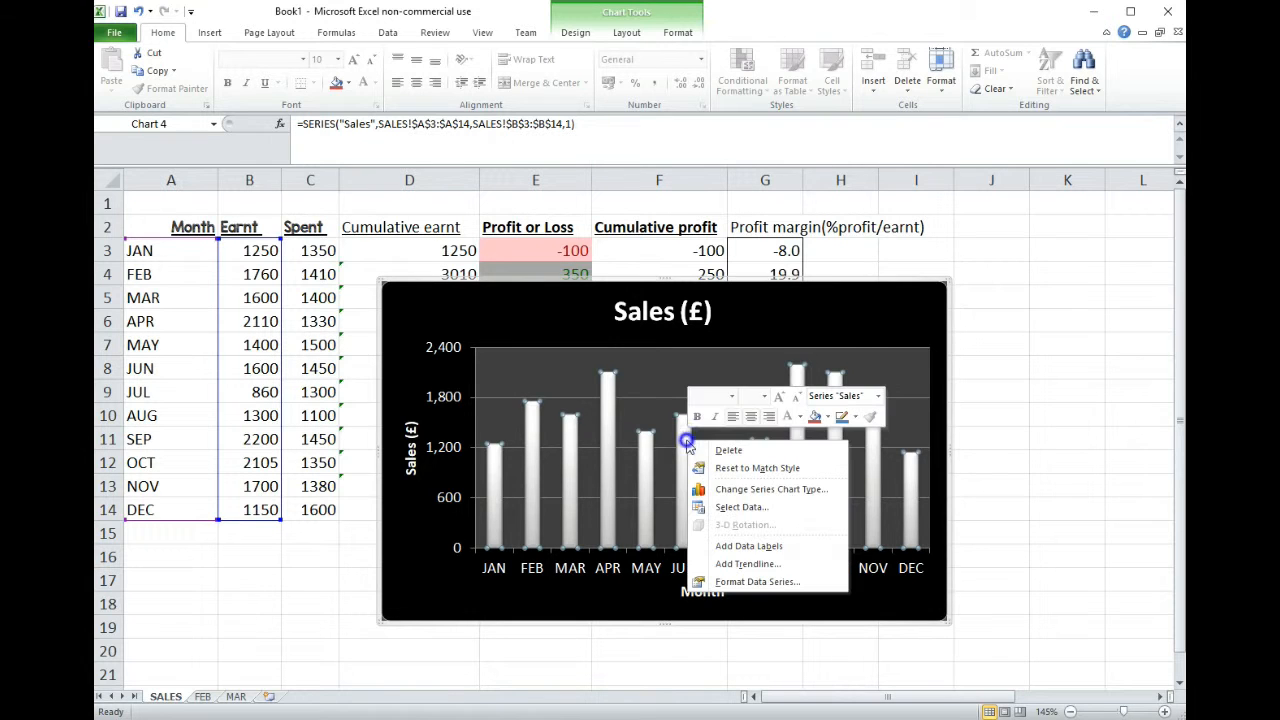
{"action": "left_click", "coordinate": [752, 582]}
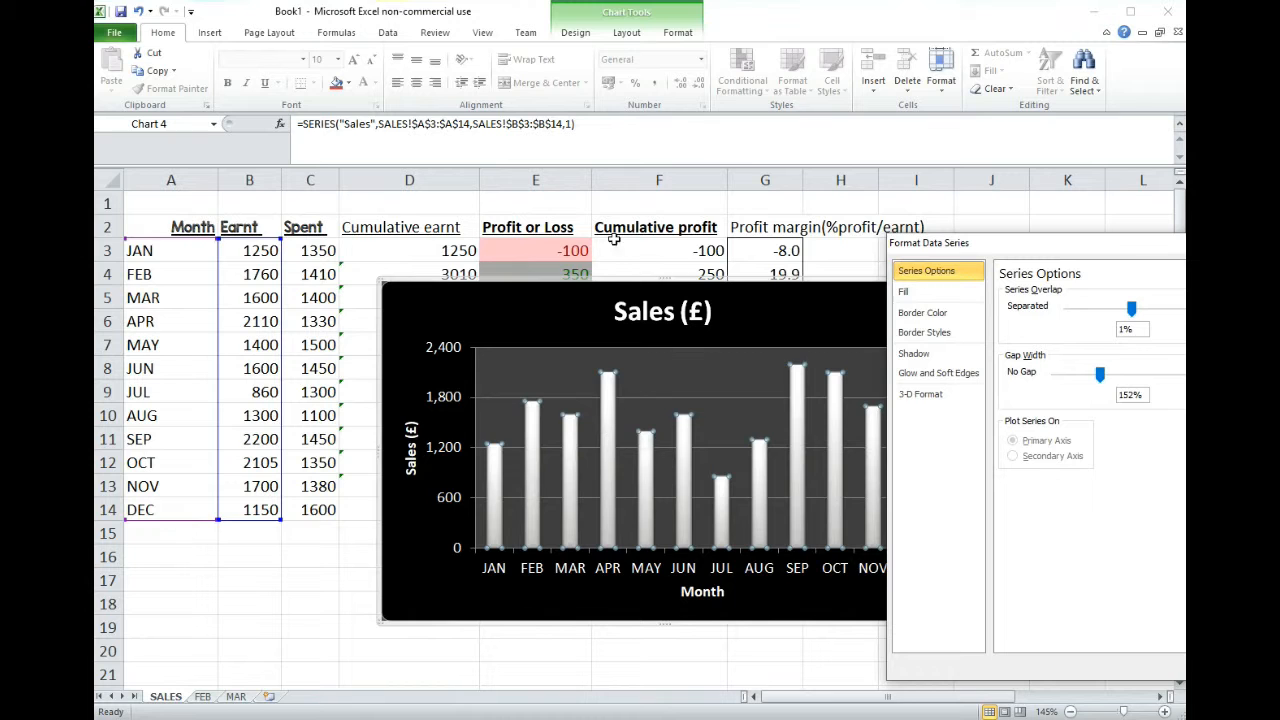
{"action": "left_click", "coordinate": [583, 33]}
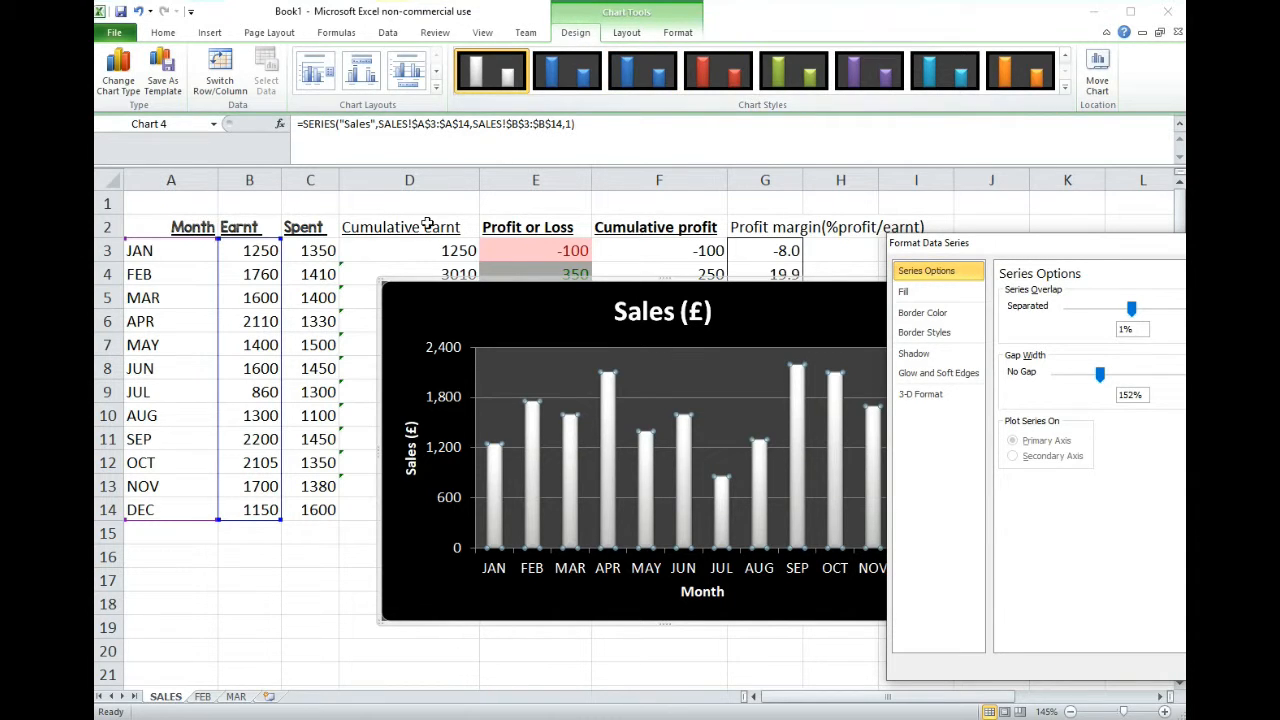
{"action": "left_click", "coordinate": [924, 293]}
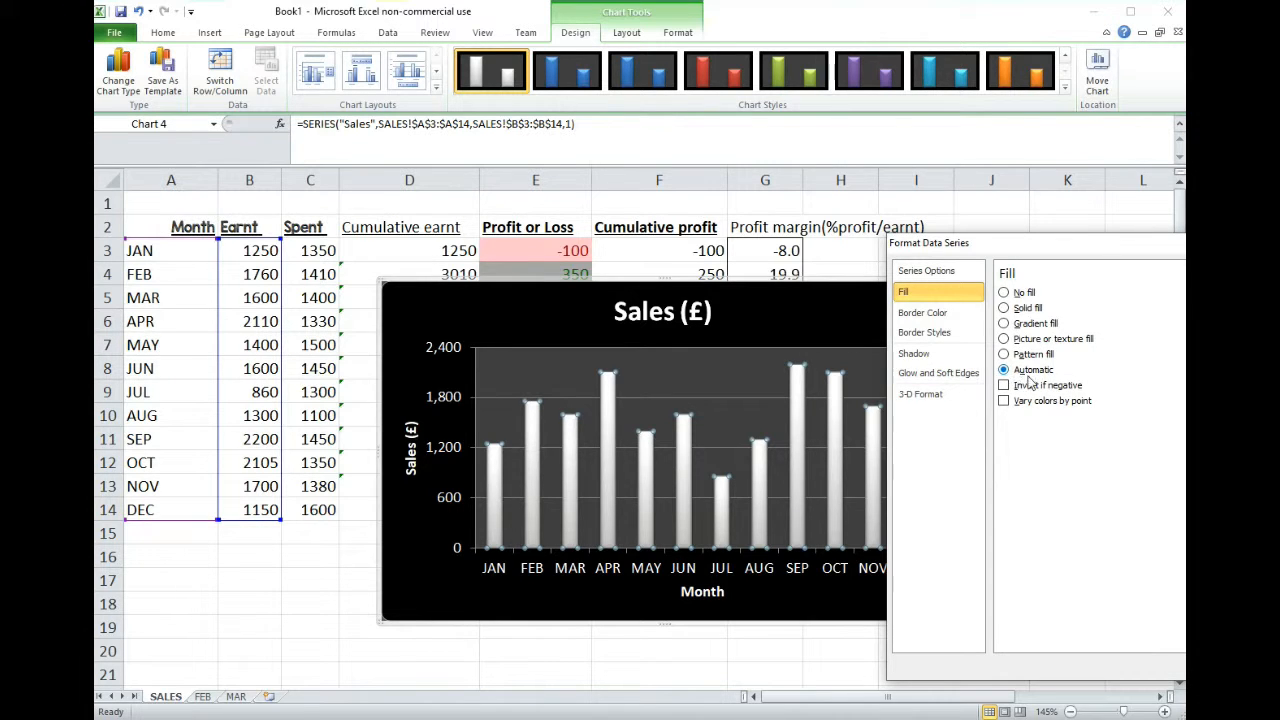
- Try a gradient fill and a picture or texture fill on the Sales columns
{"action": "left_click", "coordinate": [1065, 57]}
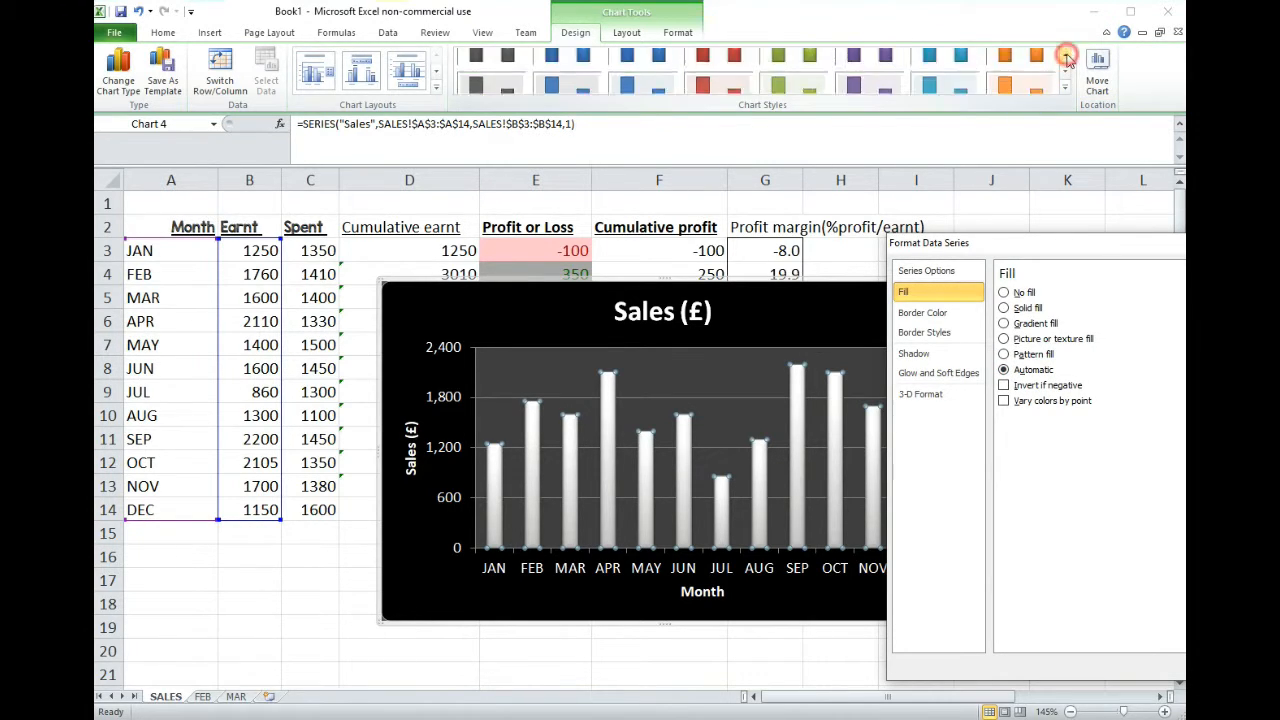
{"action": "left_click", "coordinate": [1004, 323]}
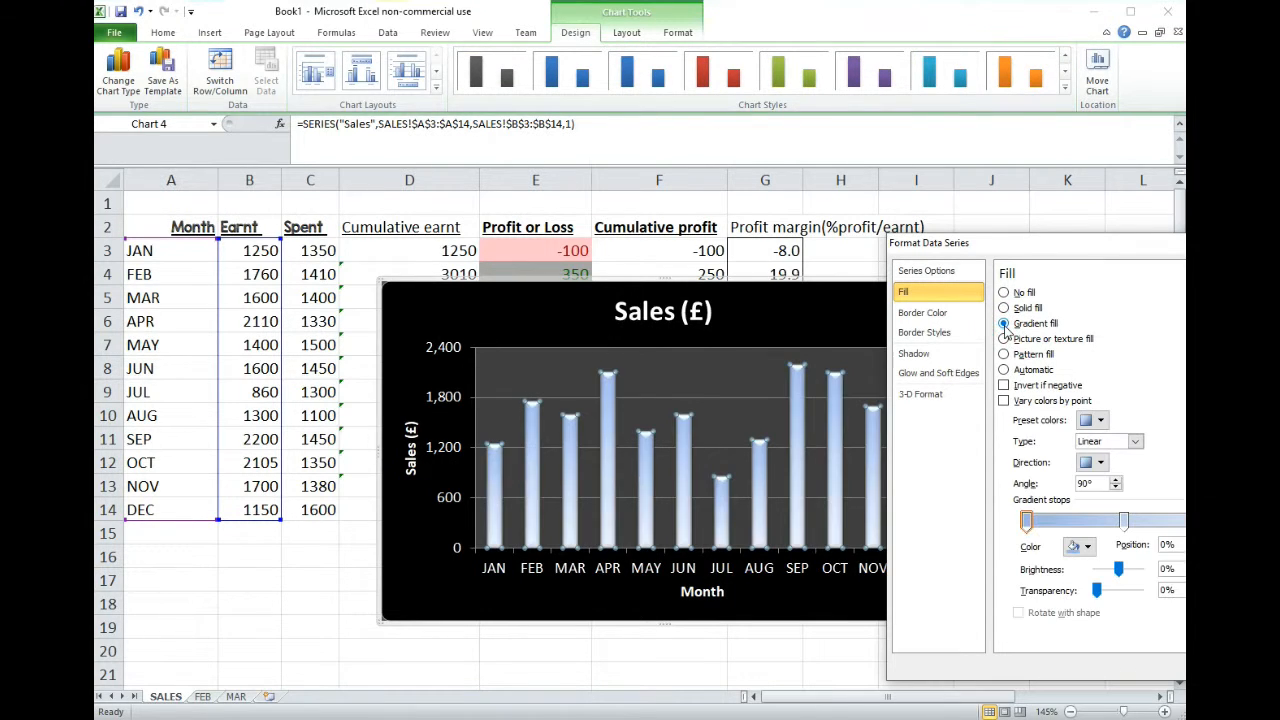
{"action": "left_click", "coordinate": [1004, 338]}
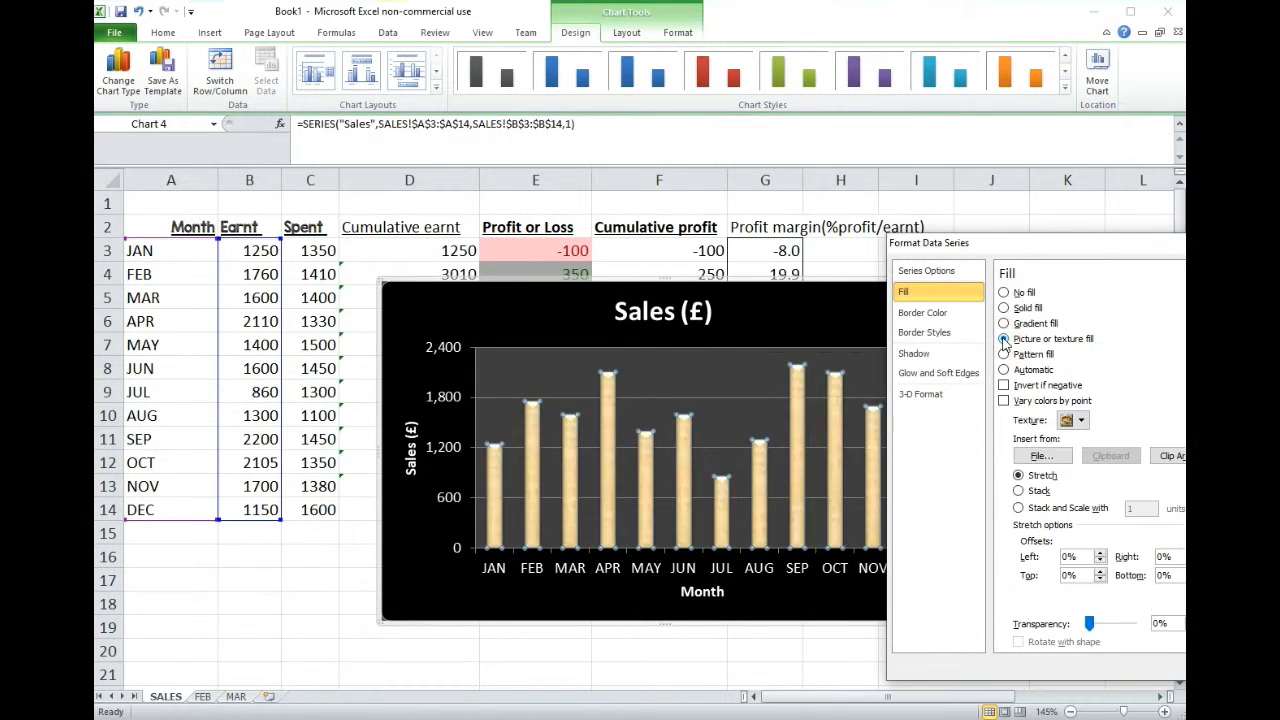
- Try a solid fill on the Sales columns, first in light red and again in orange
{"action": "left_click", "coordinate": [1004, 307]}
{"action": "left_click", "coordinate": [1081, 436]}
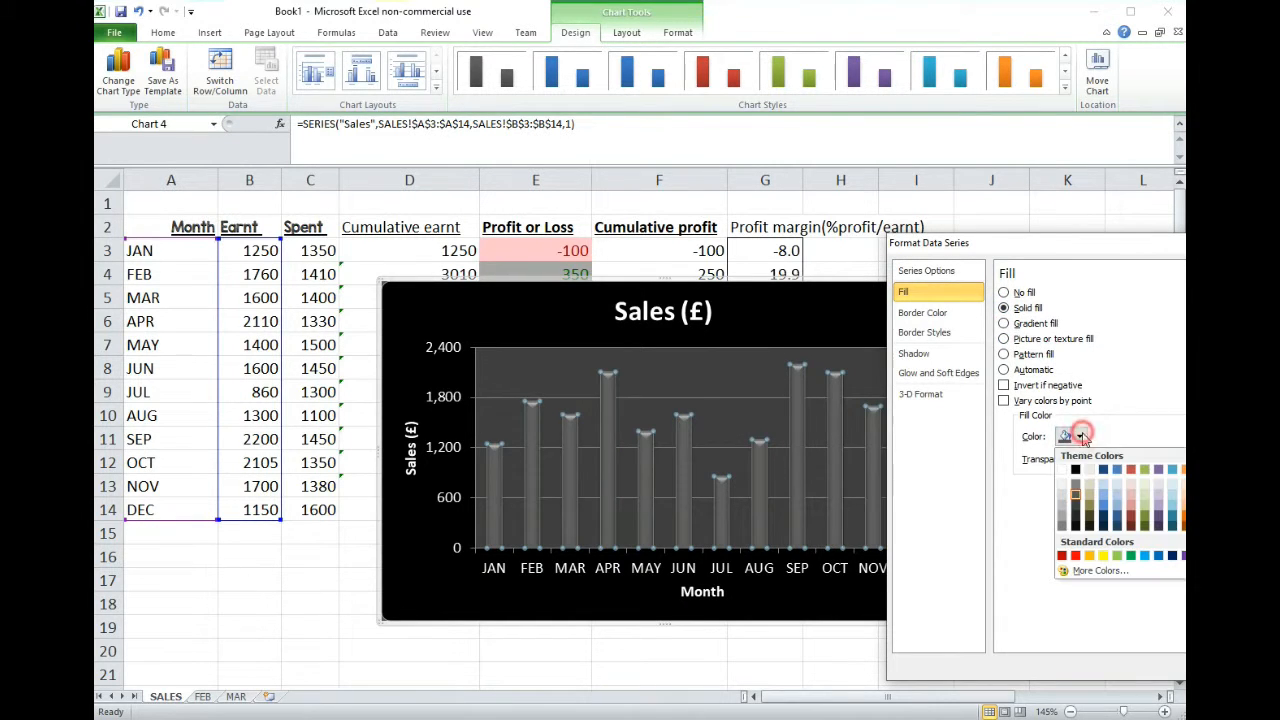
{"action": "left_click", "coordinate": [1131, 502]}
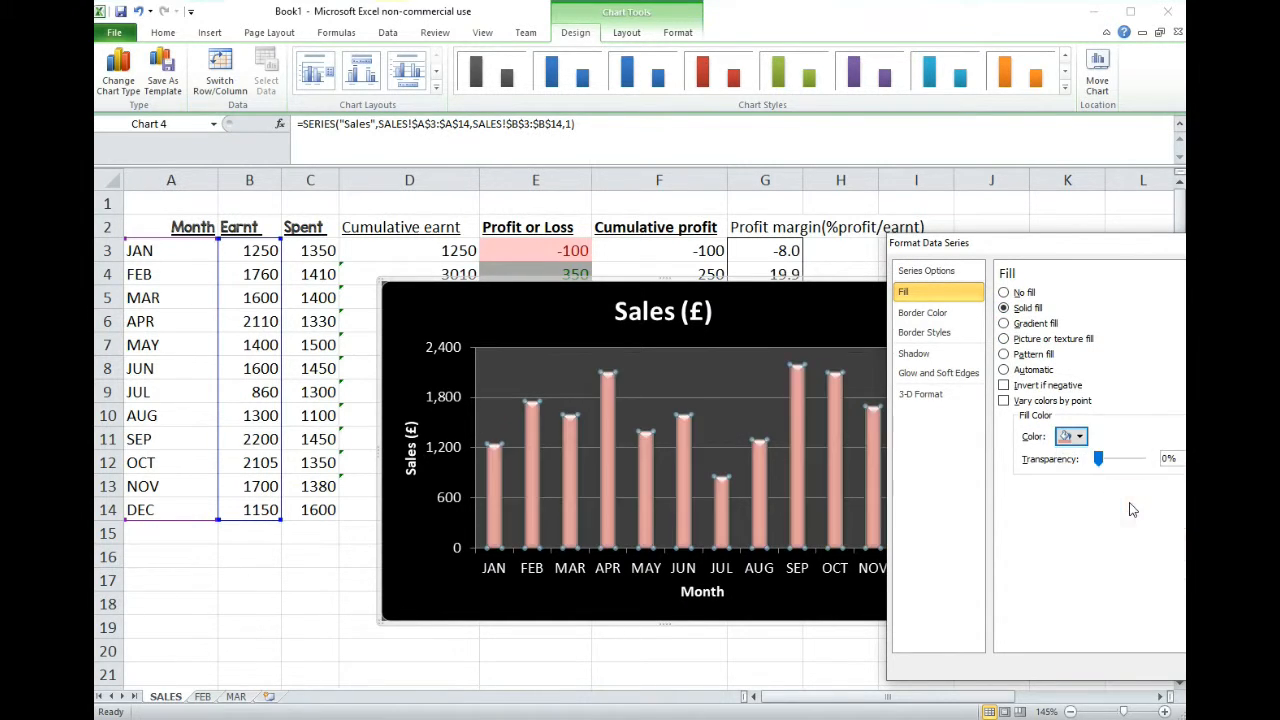
{"action": "left_click", "coordinate": [1079, 436]}
{"action": "left_click", "coordinate": [1091, 557]}
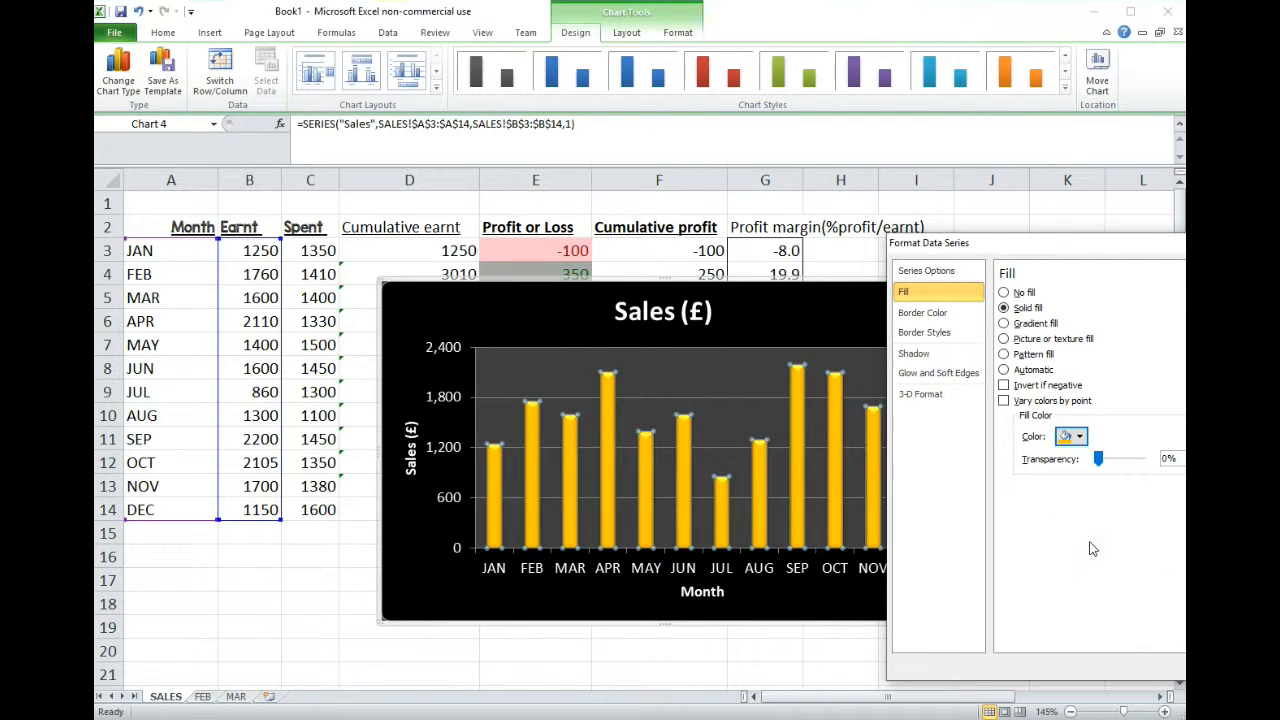
- Reset the Sales columns' fill to Automatic and set their border color to a solid line
{"action": "left_click", "coordinate": [1079, 436]}
{"action": "left_click", "coordinate": [1004, 370]}
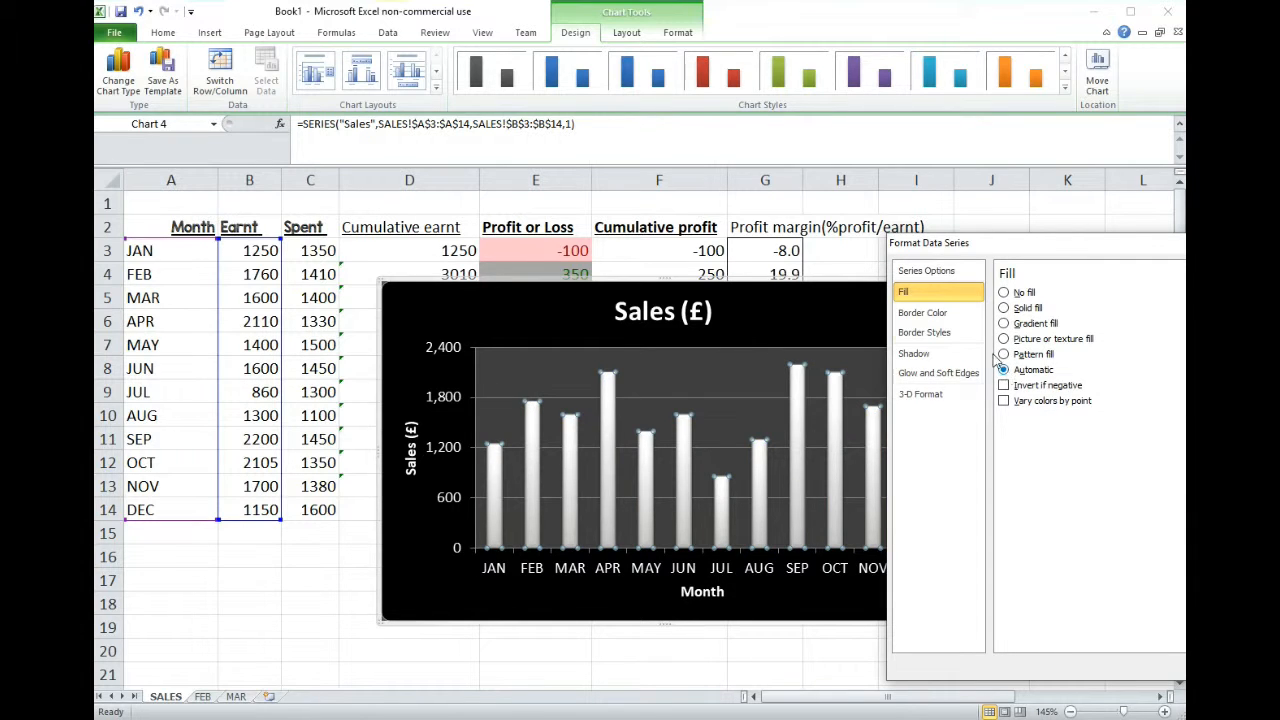
{"action": "left_click", "coordinate": [922, 312]}
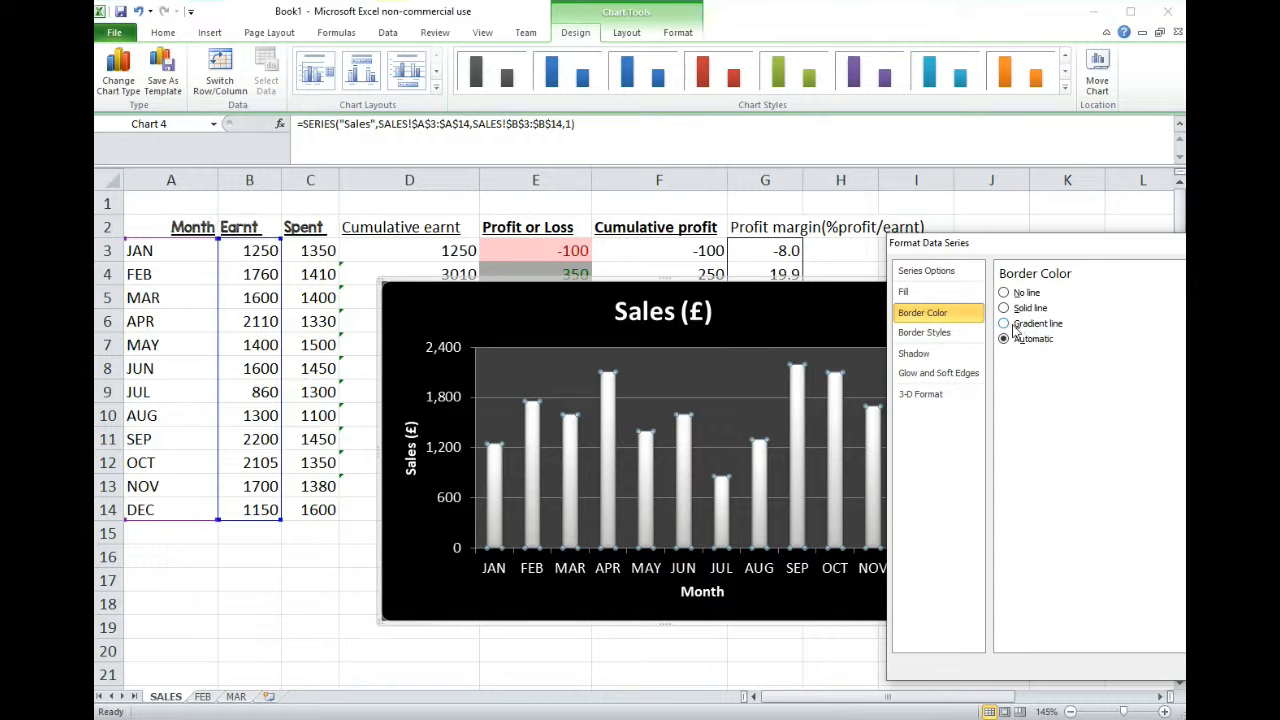
{"action": "left_click", "coordinate": [1005, 308]}
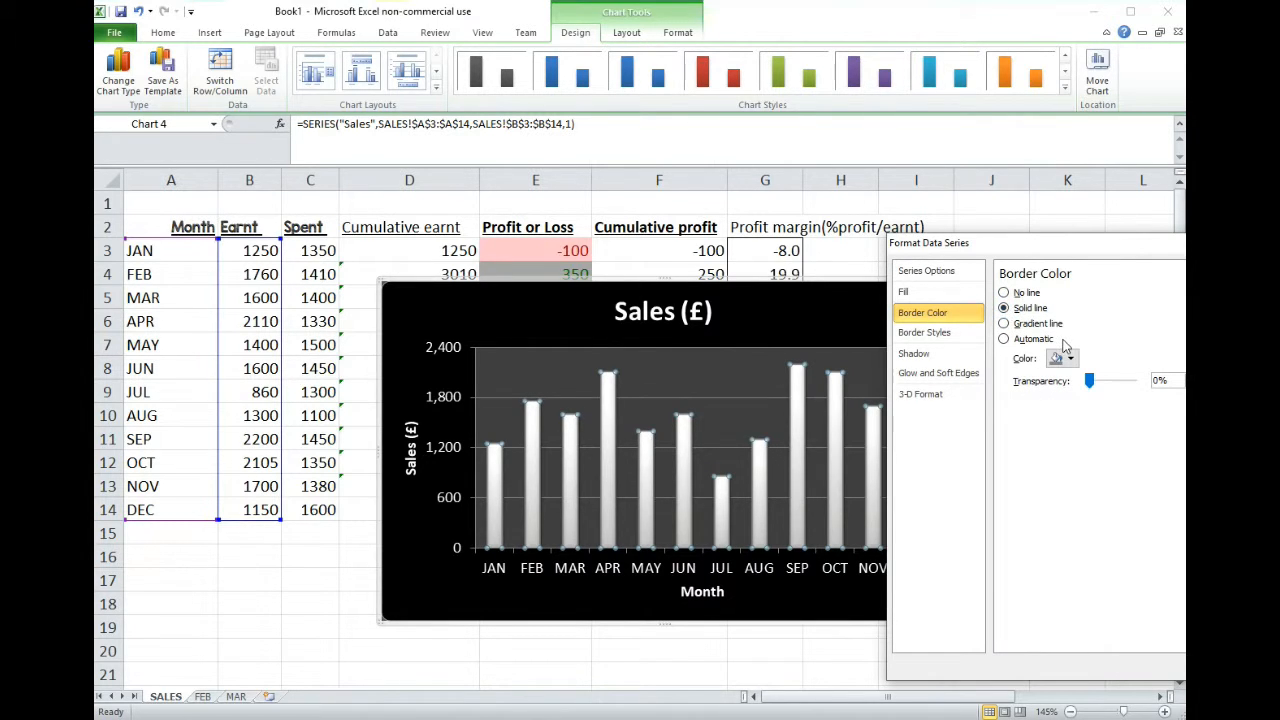
{"action": "mouse_move", "coordinate": [1088, 381]}
{"action": "left_mouse_down"}
{"action": "mouse_move", "coordinate": [1120, 382]}
{"action": "mouse_move", "coordinate": [1085, 382]}
{"action": "left_mouse_up"}
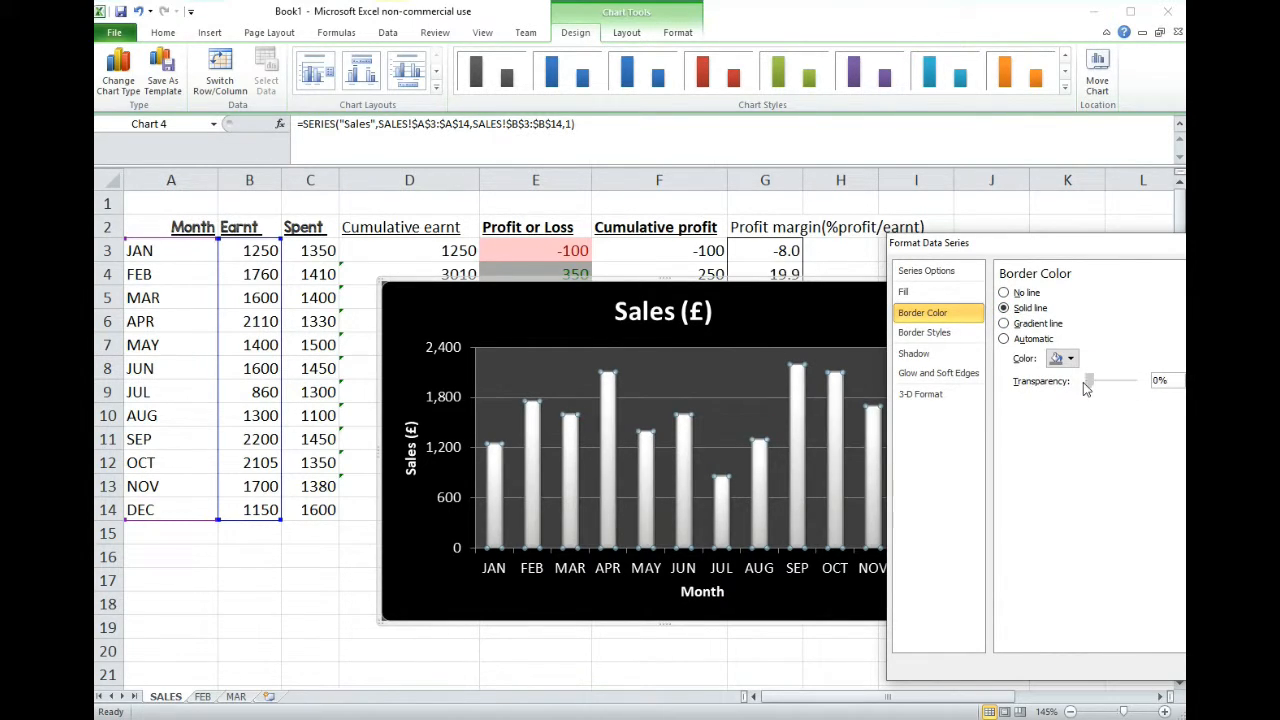
- Try out the Sales columns' border width by raising it in steps and lowering it again
{"action": "left_click", "coordinate": [945, 333]}
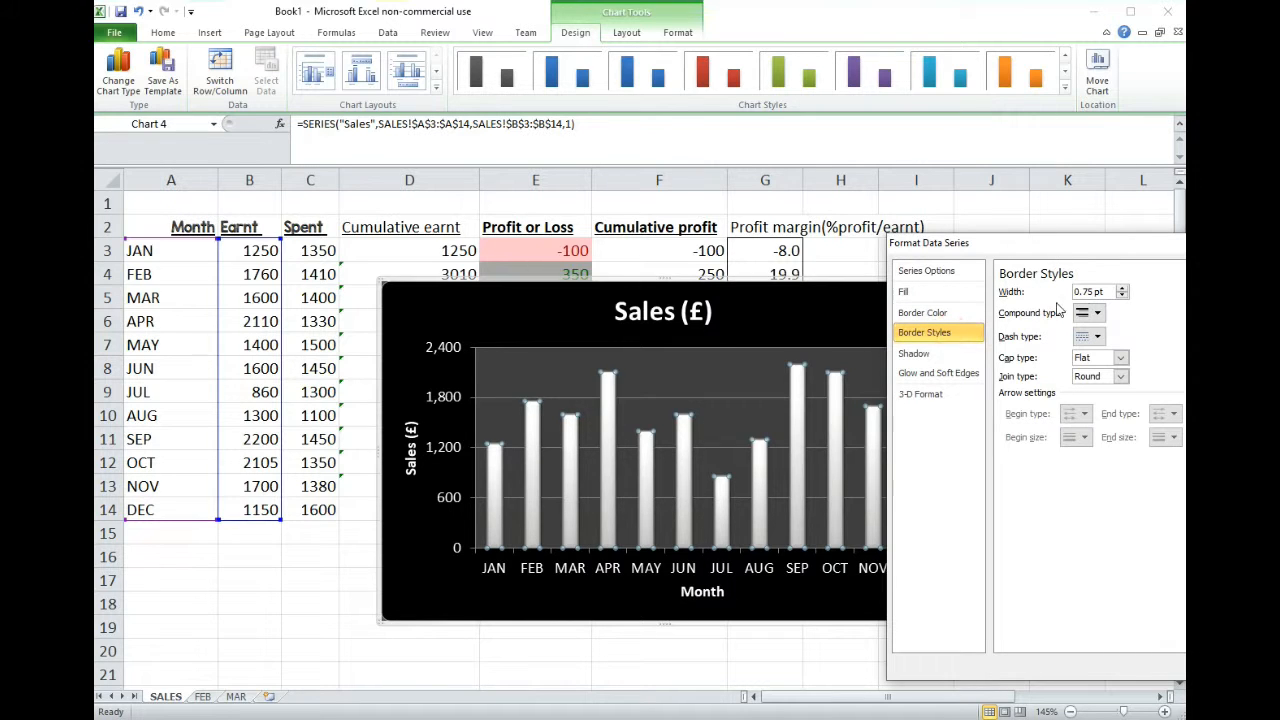
{"action": "left_click", "coordinate": [1123, 288]}
{"action": "left_click", "coordinate": [1123, 288]}
{"action": "left_click", "coordinate": [1123, 288]}
{"action": "left_click", "coordinate": [1123, 288]}
{"action": "left_click", "coordinate": [1123, 288]}
{"action": "left_click", "coordinate": [1123, 288]}
{"action": "left_click", "coordinate": [1123, 288]}
{"action": "left_click", "coordinate": [1123, 288]}
{"action": "left_click", "coordinate": [1123, 288]}
{"action": "left_click", "coordinate": [1123, 288]}
{"action": "left_click", "coordinate": [1123, 288]}
{"action": "left_click", "coordinate": [1123, 288]}
{"action": "left_click", "coordinate": [1123, 288]}
{"action": "left_click", "coordinate": [1123, 288]}
{"action": "left_click", "coordinate": [1122, 296]}
{"action": "left_click", "coordinate": [1122, 296]}
{"action": "left_click", "coordinate": [1122, 296]}
{"action": "left_click", "coordinate": [1122, 296]}
{"action": "left_click", "coordinate": [1122, 296]}
{"action": "left_click", "coordinate": [1122, 296]}
{"action": "left_click", "coordinate": [1122, 296]}
{"action": "left_click", "coordinate": [1122, 296]}
{"action": "left_click", "coordinate": [1122, 296]}
{"action": "left_click", "coordinate": [1122, 296]}
{"action": "left_click", "coordinate": [1122, 296]}
{"action": "left_click", "coordinate": [1122, 296]}
{"action": "left_click", "coordinate": [1122, 296]}
{"action": "left_click", "coordinate": [1122, 296]}
- Review the shadow, glow and soft edges, and 3-D format options of the Sales series and close its formatting
{"action": "left_click", "coordinate": [934, 354]}
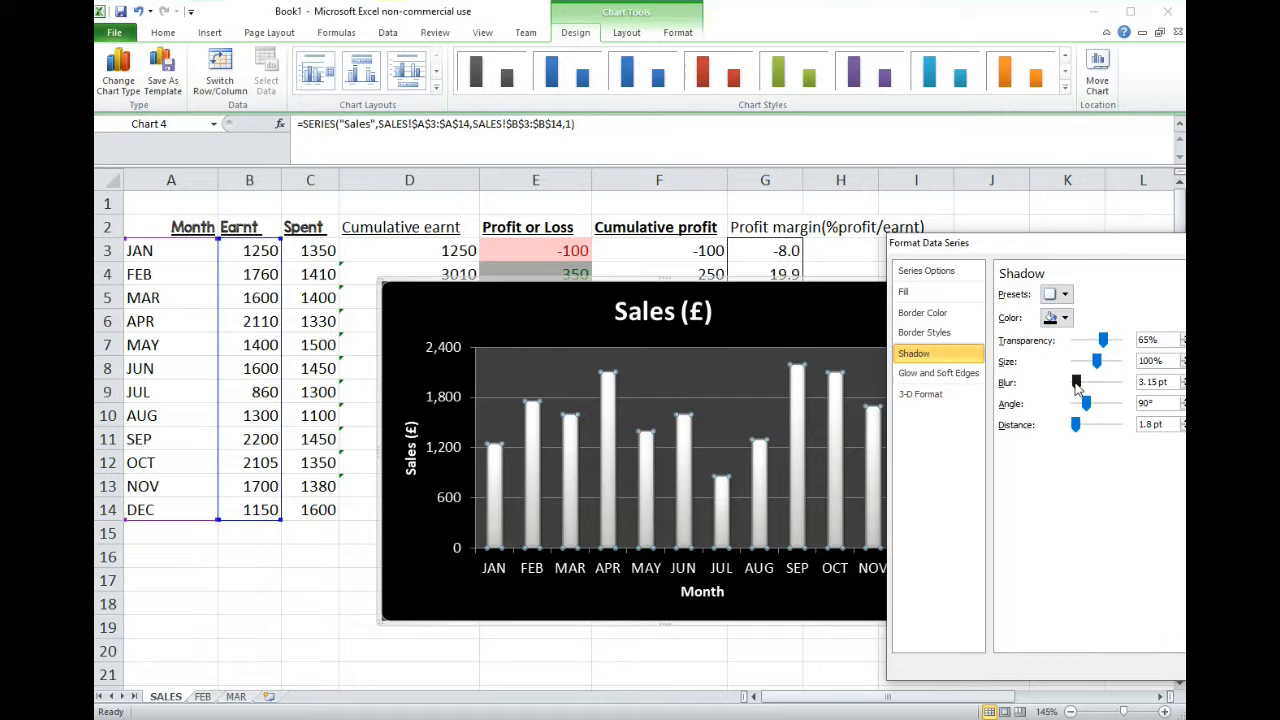
{"action": "left_click_drag", "start_coordinate": [1103, 341], "coordinate": [1097, 368]}
{"action": "left_click", "coordinate": [938, 373]}
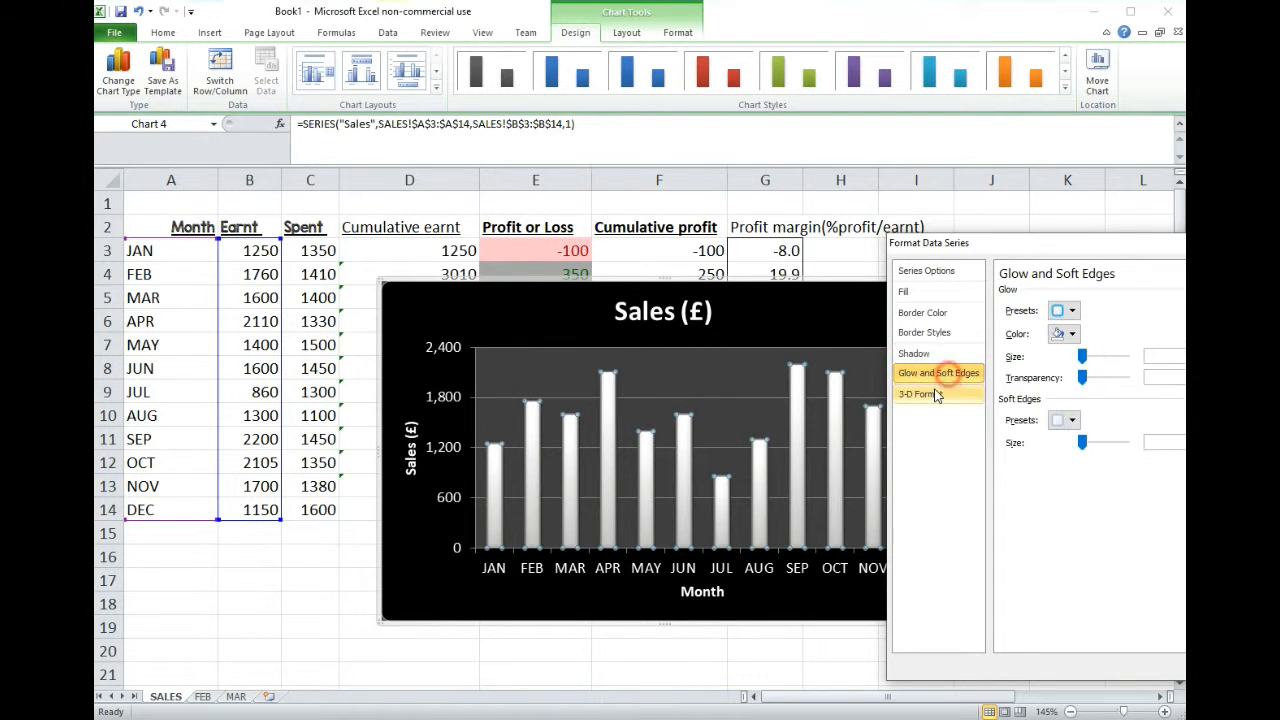
{"action": "left_click", "coordinate": [920, 394]}
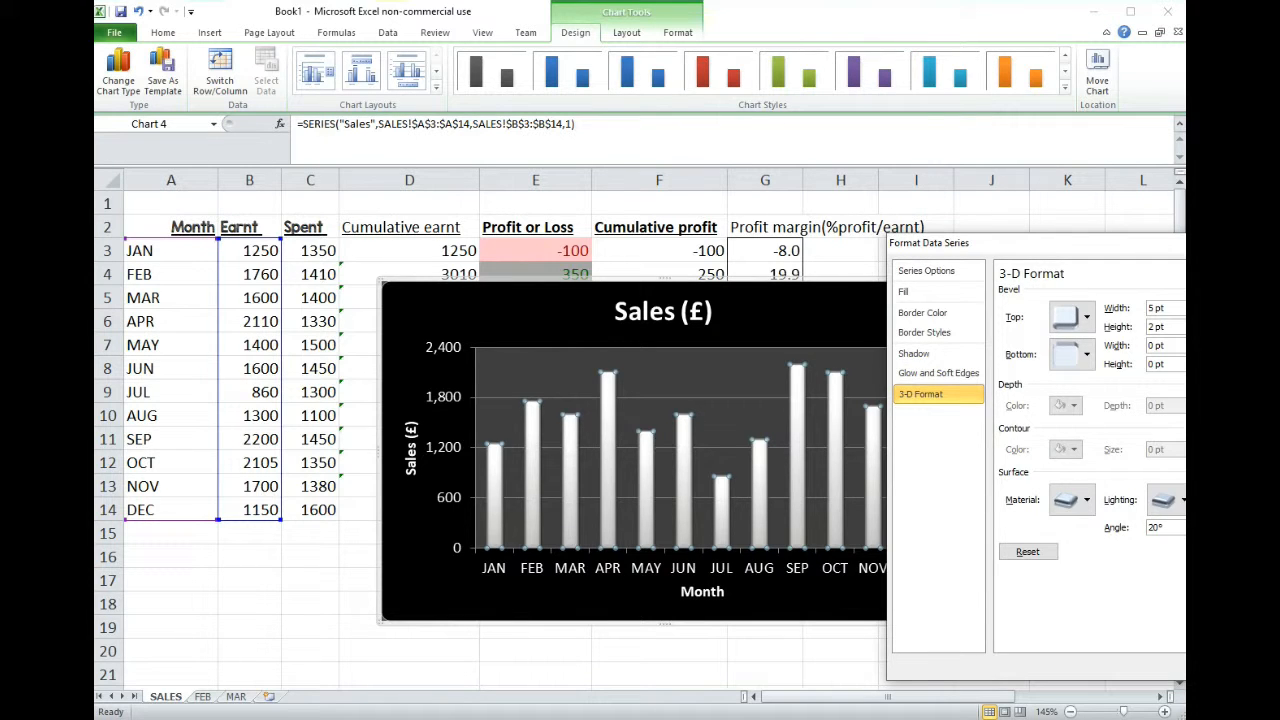
{"action": "left_click", "coordinate": [1245, 667]}
{"action": "left_click", "coordinate": [797, 450]}
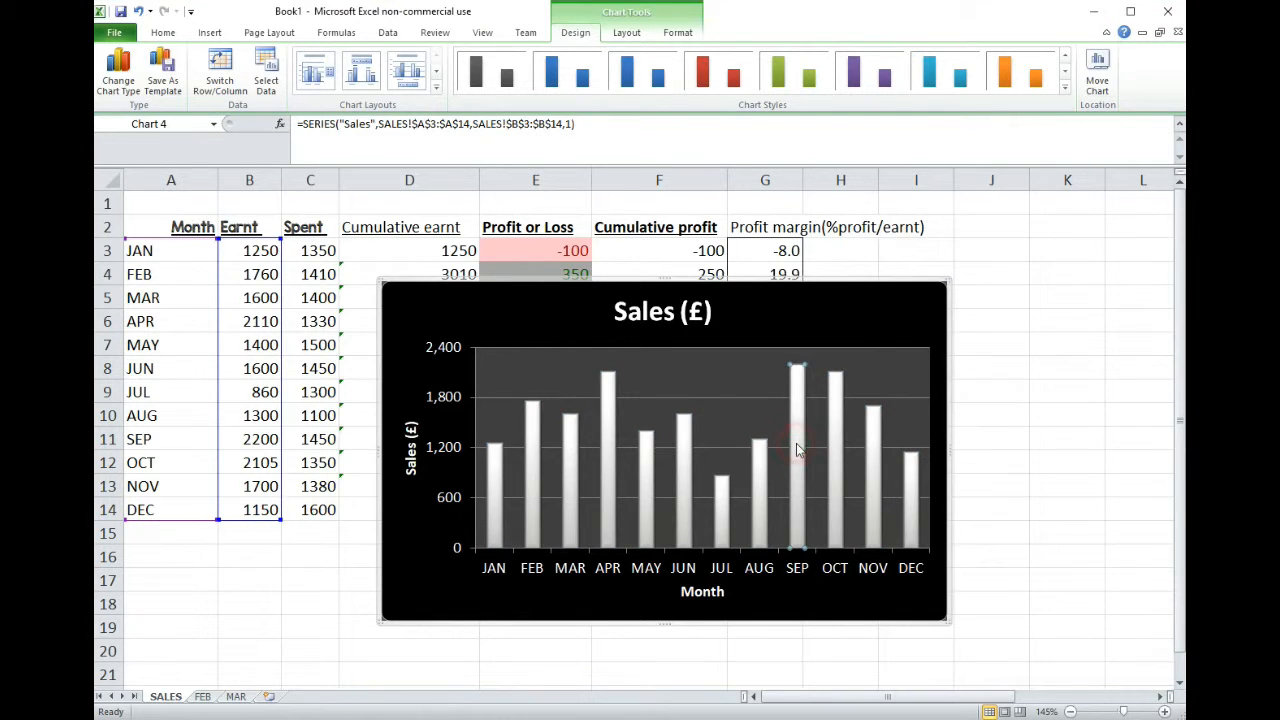
{"action": "left_click", "coordinate": [678, 567]}
{"action": "right_click", "coordinate": [678, 567]}
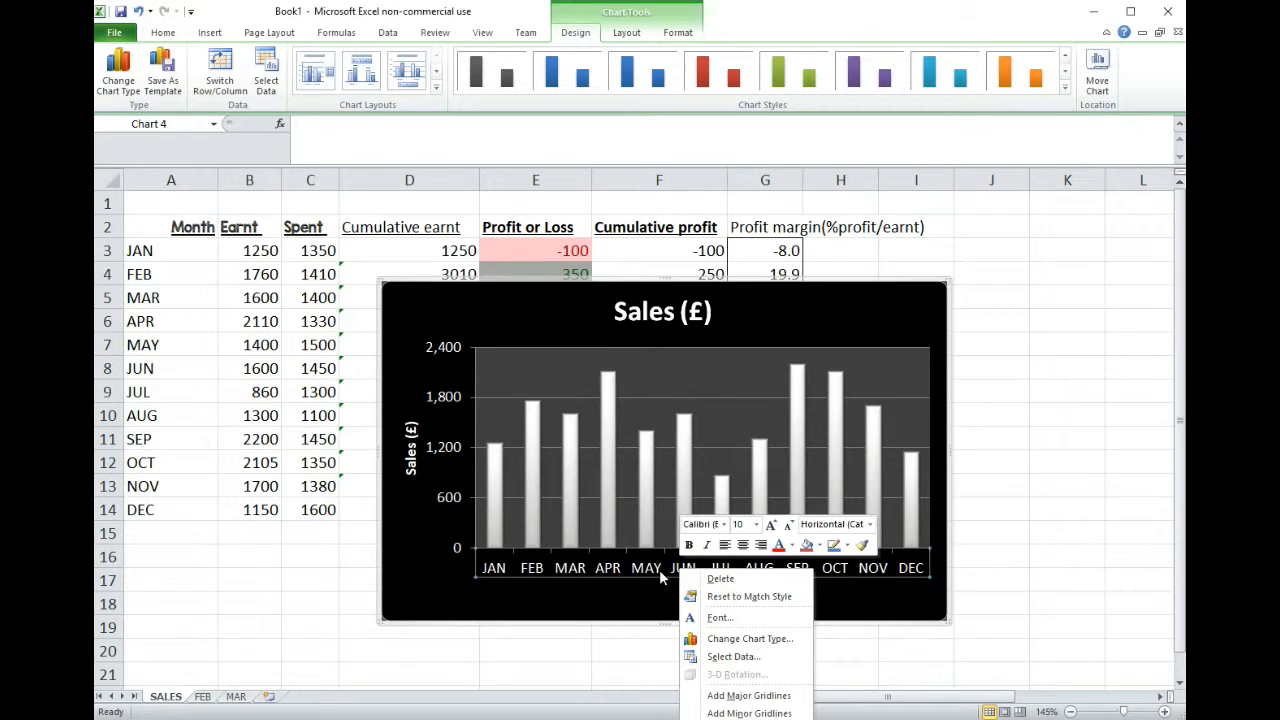
{"action": "left_click", "coordinate": [915, 323]}
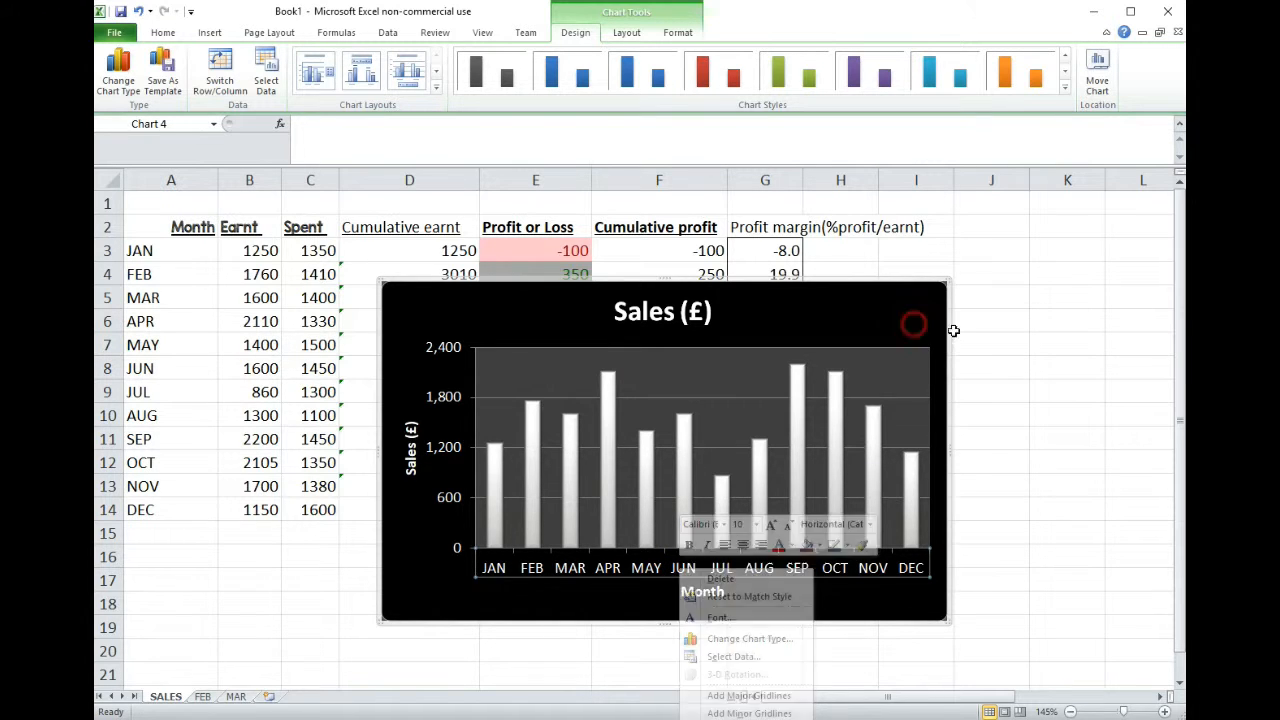
- Try different chart widths, first wider and finally narrowed until the chart ends within column F
{"action": "left_click_drag", "start_coordinate": [949, 454], "coordinate": [1003, 455]}
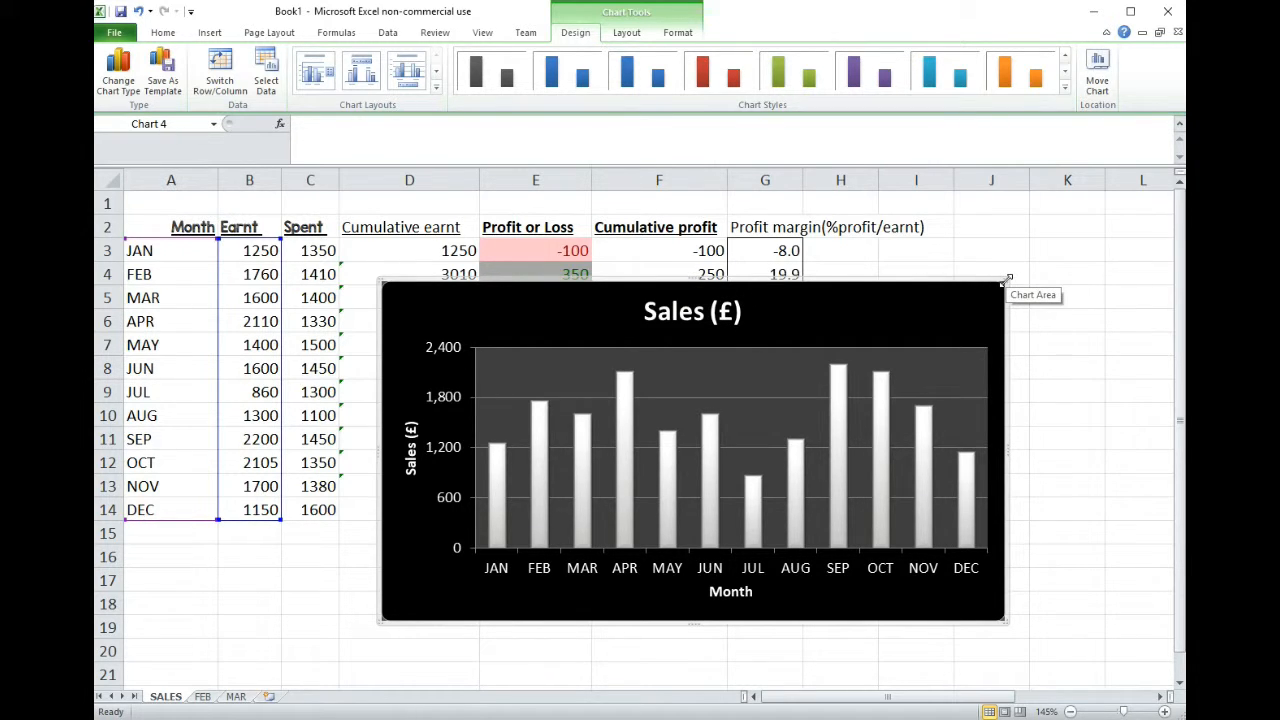
{"action": "left_click_drag", "start_coordinate": [1006, 451], "coordinate": [808, 446]}
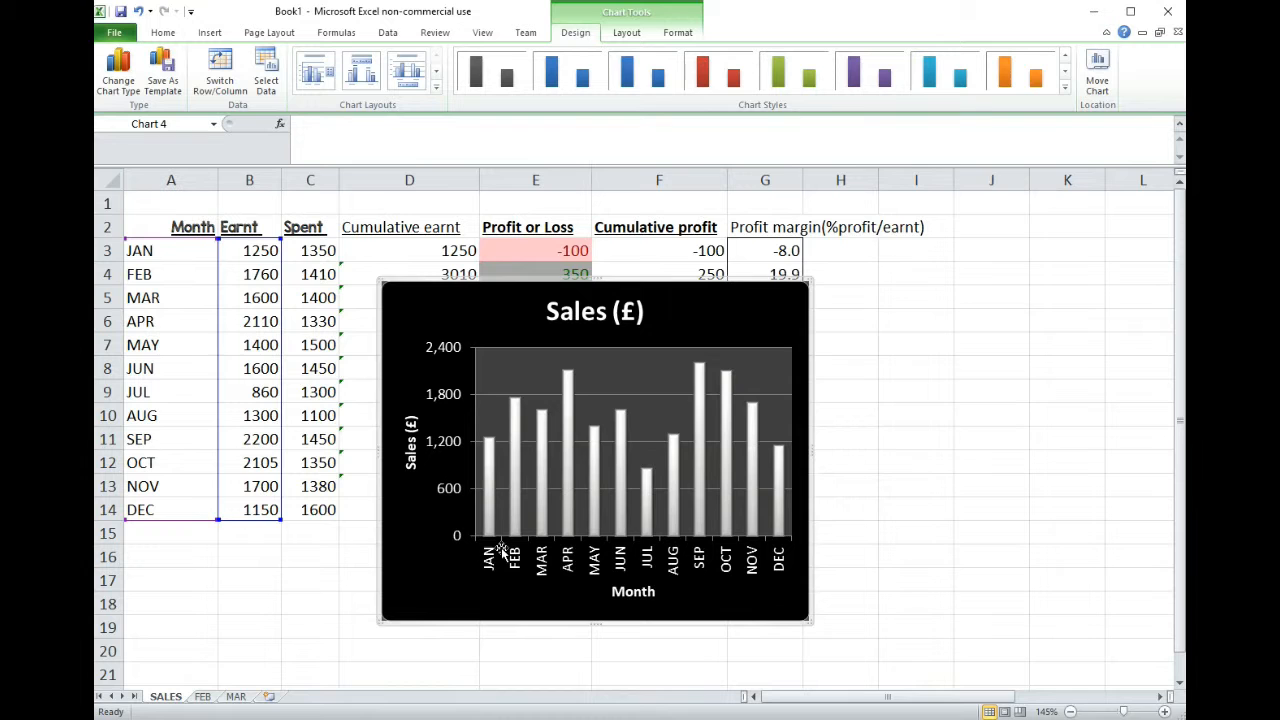
{"action": "left_click_drag", "start_coordinate": [812, 452], "coordinate": [677, 448]}
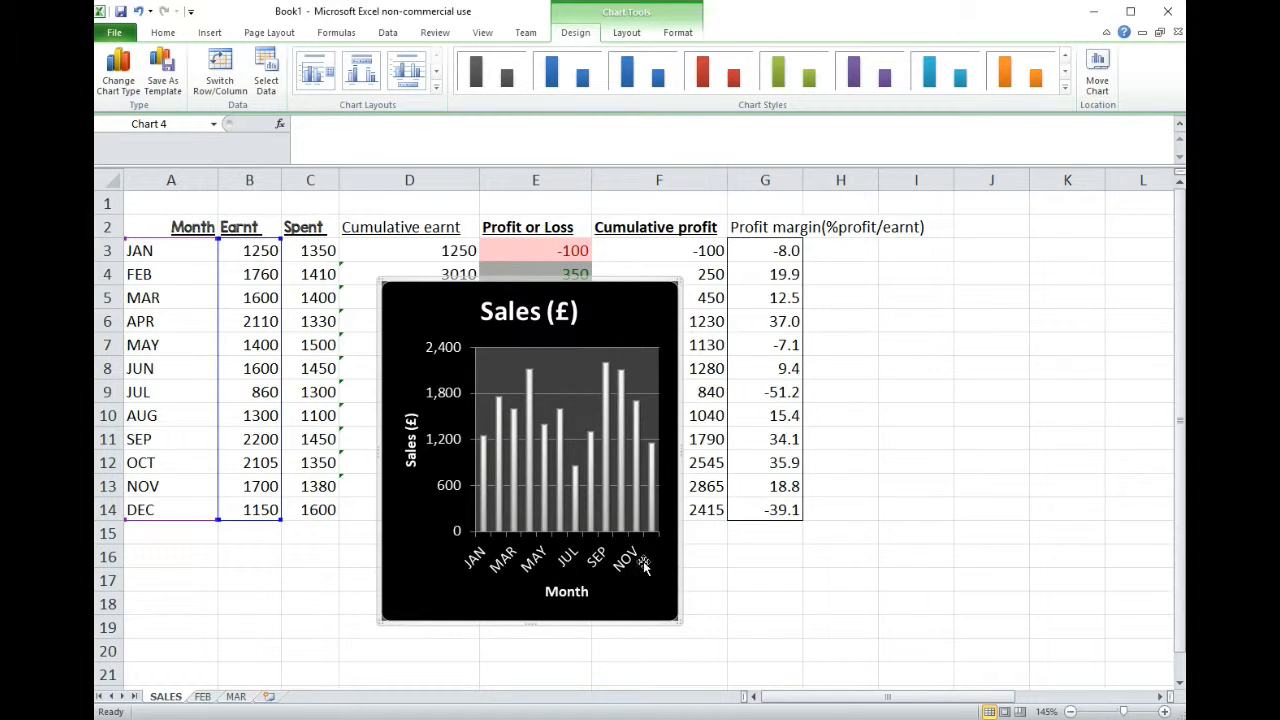
- Set the month axis labels' font size to 8 and widen the chart to the end of column H
{"action": "left_click", "coordinate": [568, 563]}
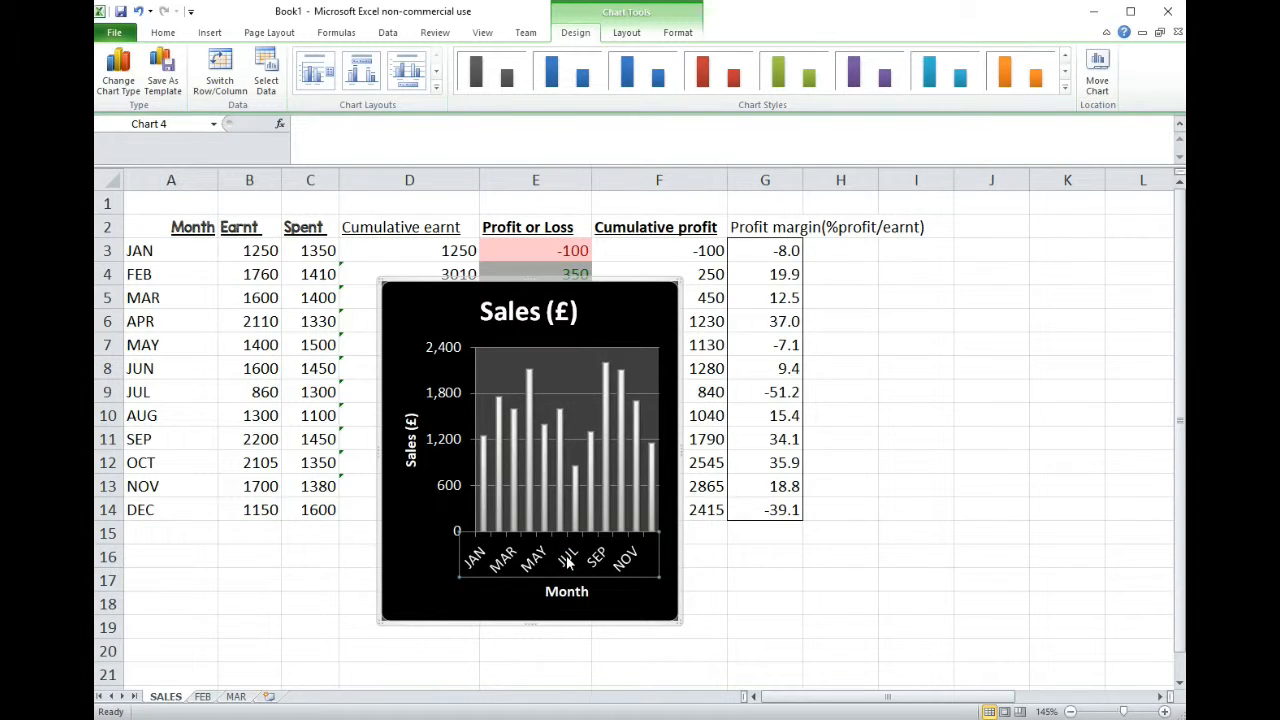
{"action": "left_click", "coordinate": [164, 32]}
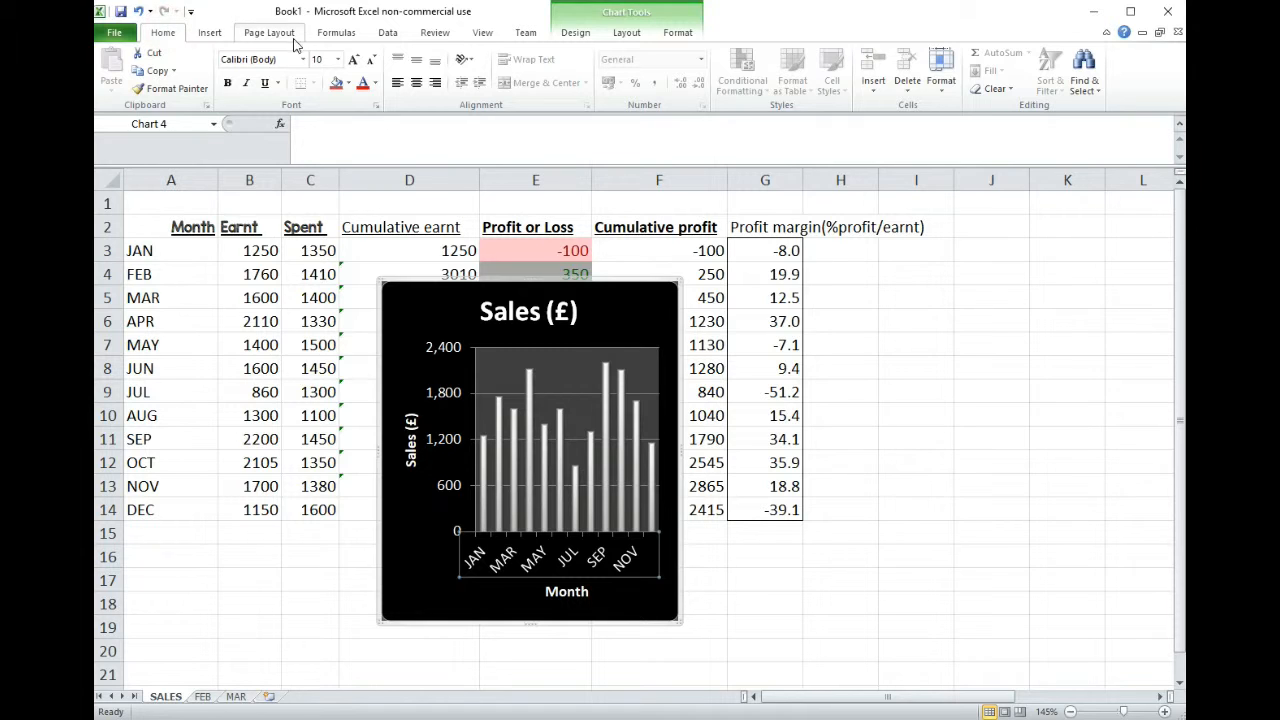
{"action": "left_click", "coordinate": [338, 60]}
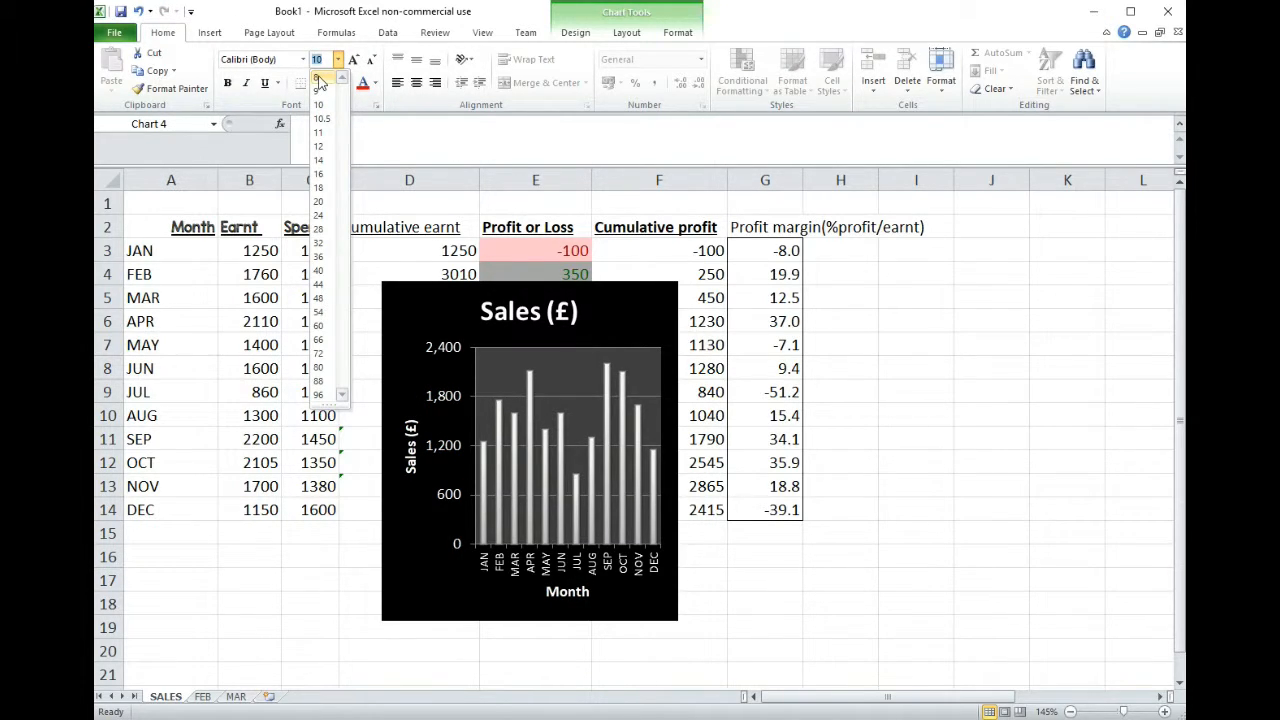
{"action": "left_click", "coordinate": [319, 80]}
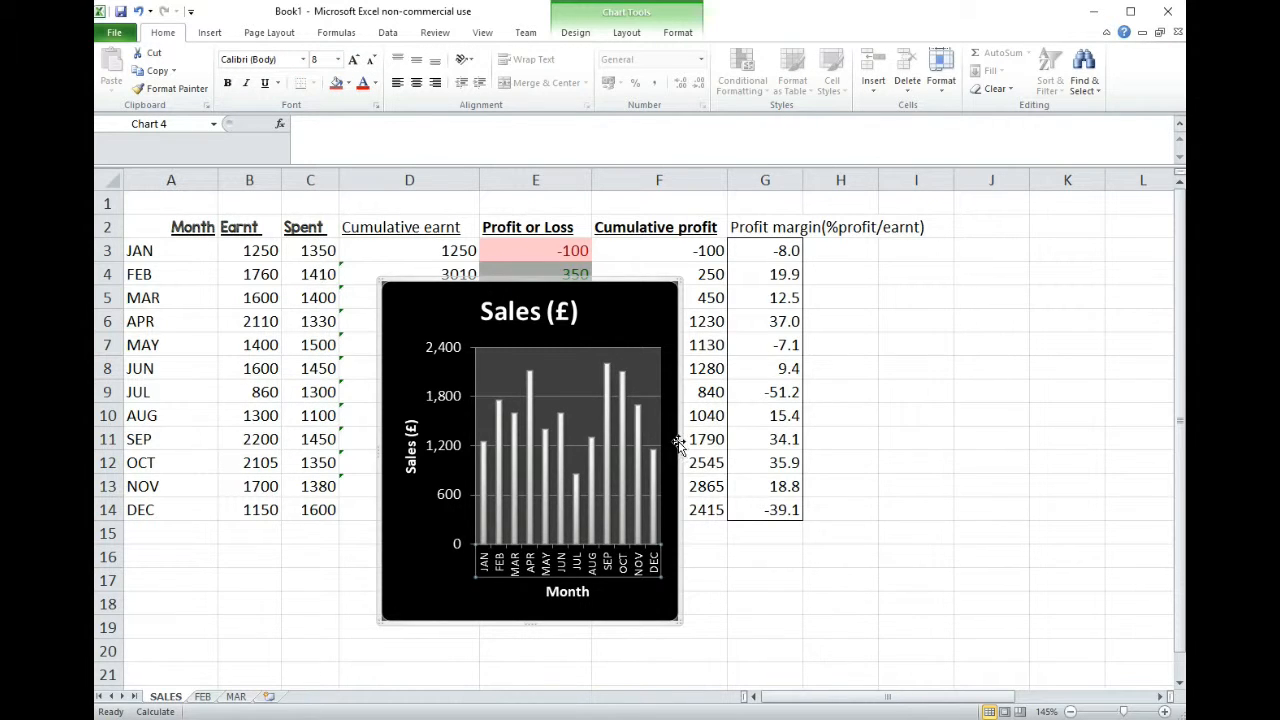
{"action": "left_click_drag", "start_coordinate": [677, 449], "coordinate": [880, 449]}
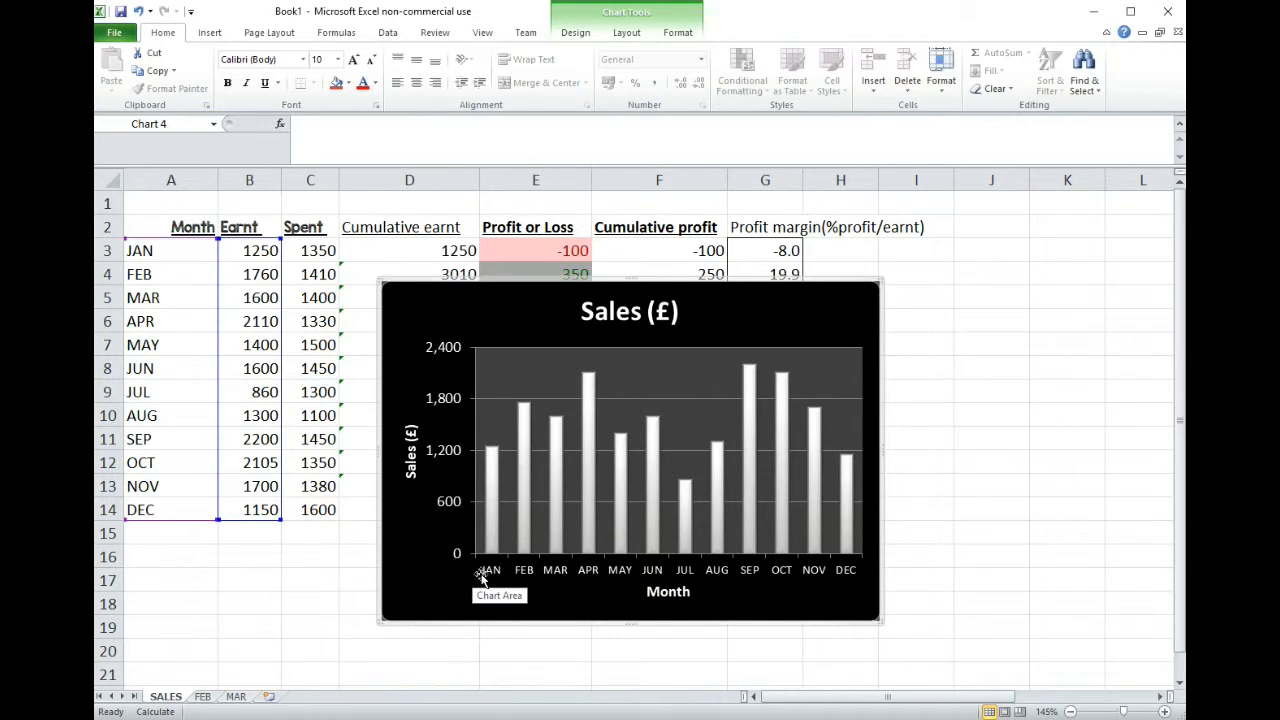
- Open the alignment settings in the axis formatting of the month axis
{"action": "left_click", "coordinate": [544, 574]}
{"action": "right_click", "coordinate": [554, 569]}
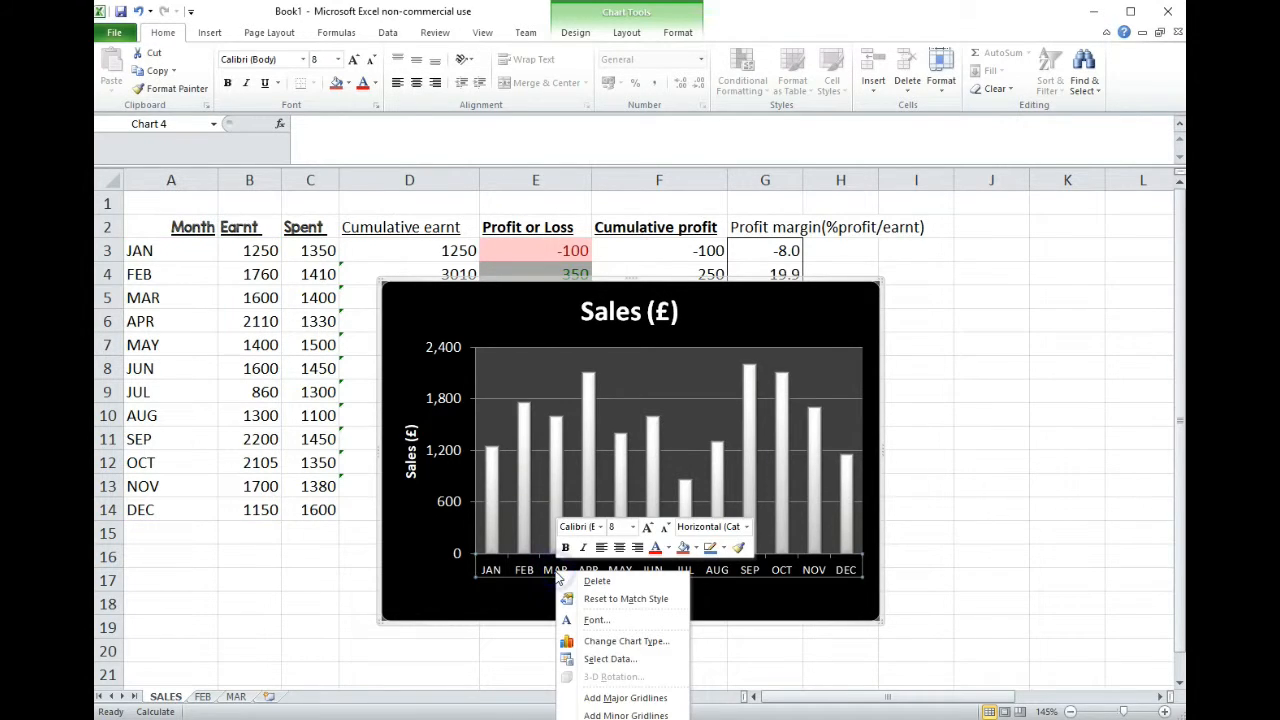
{"action": "left_click", "coordinate": [605, 719]}
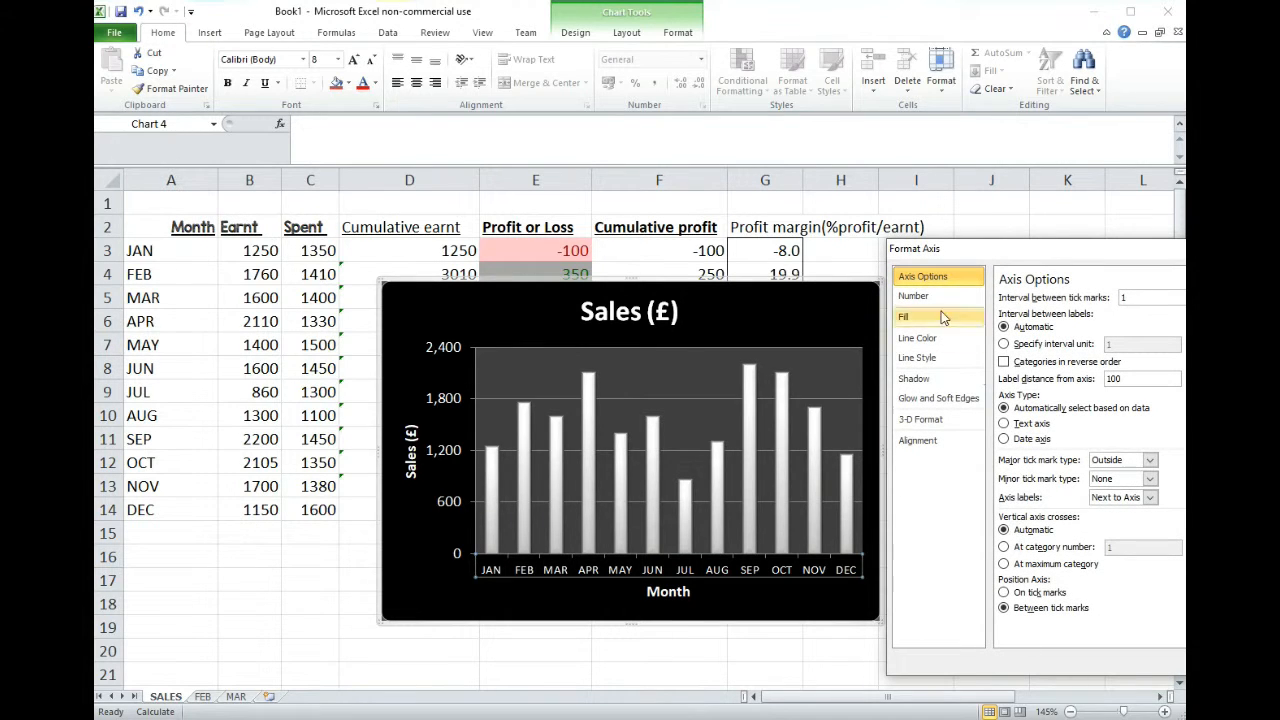
{"action": "left_click", "coordinate": [926, 447]}
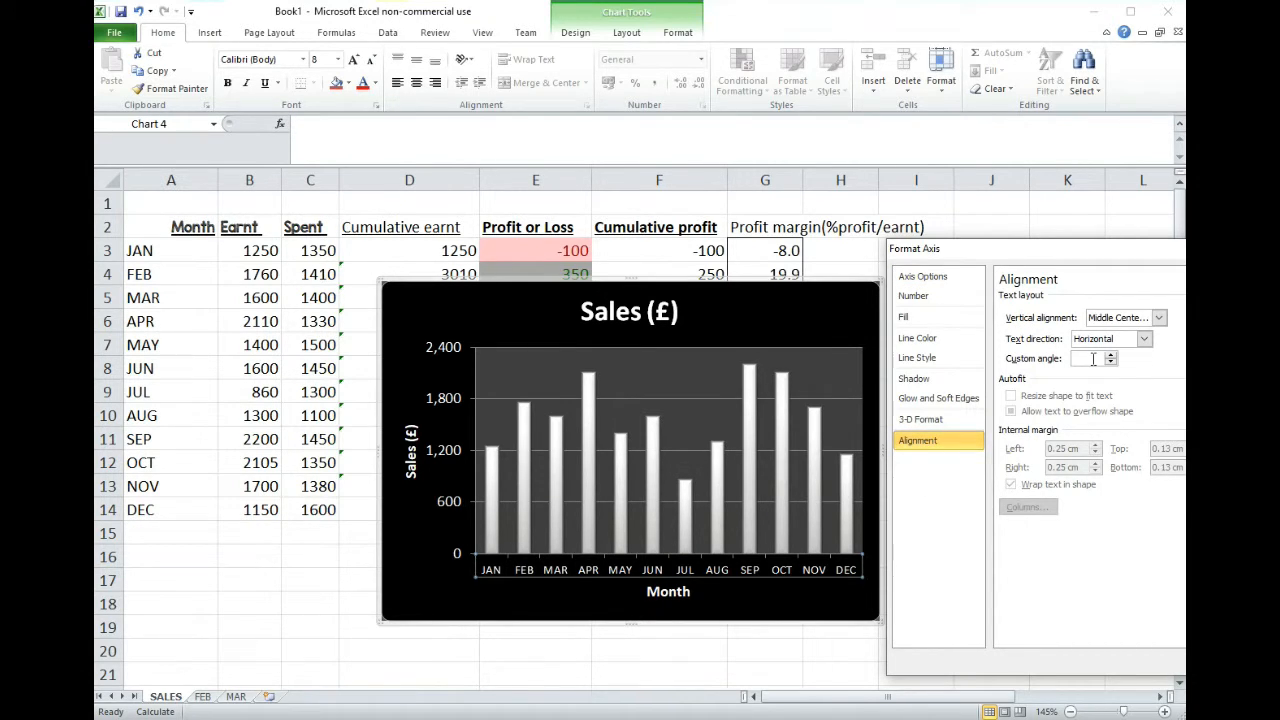
- Try rotating all month axis label text by 90° and -90°, and return the text direction to Horizontal
{"action": "left_click", "coordinate": [1145, 340]}
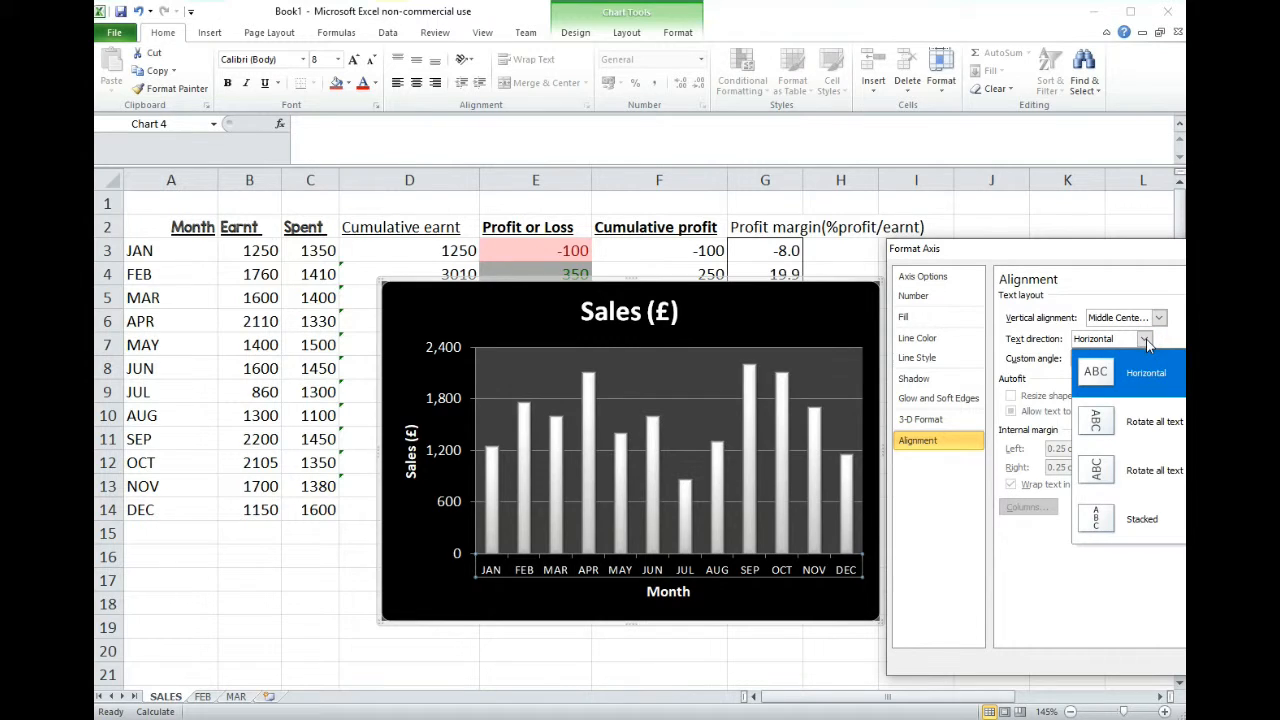
{"action": "left_click", "coordinate": [1168, 443]}
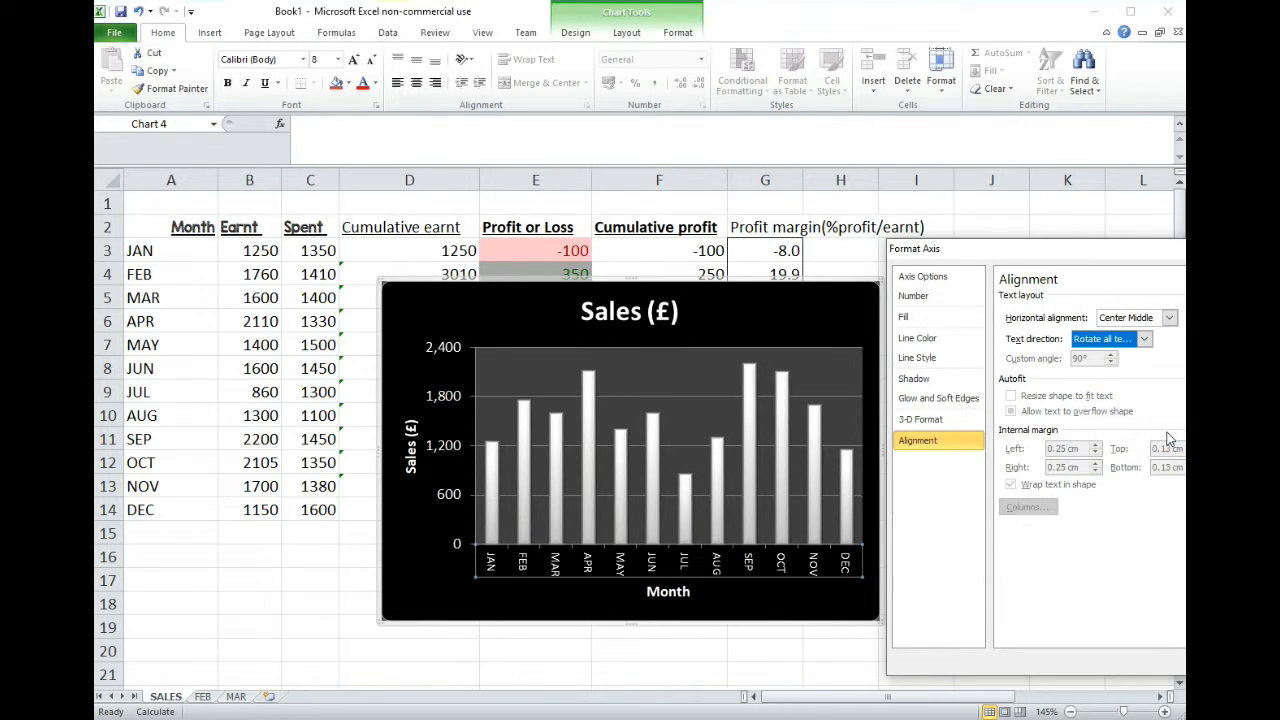
{"action": "left_click", "coordinate": [1145, 340]}
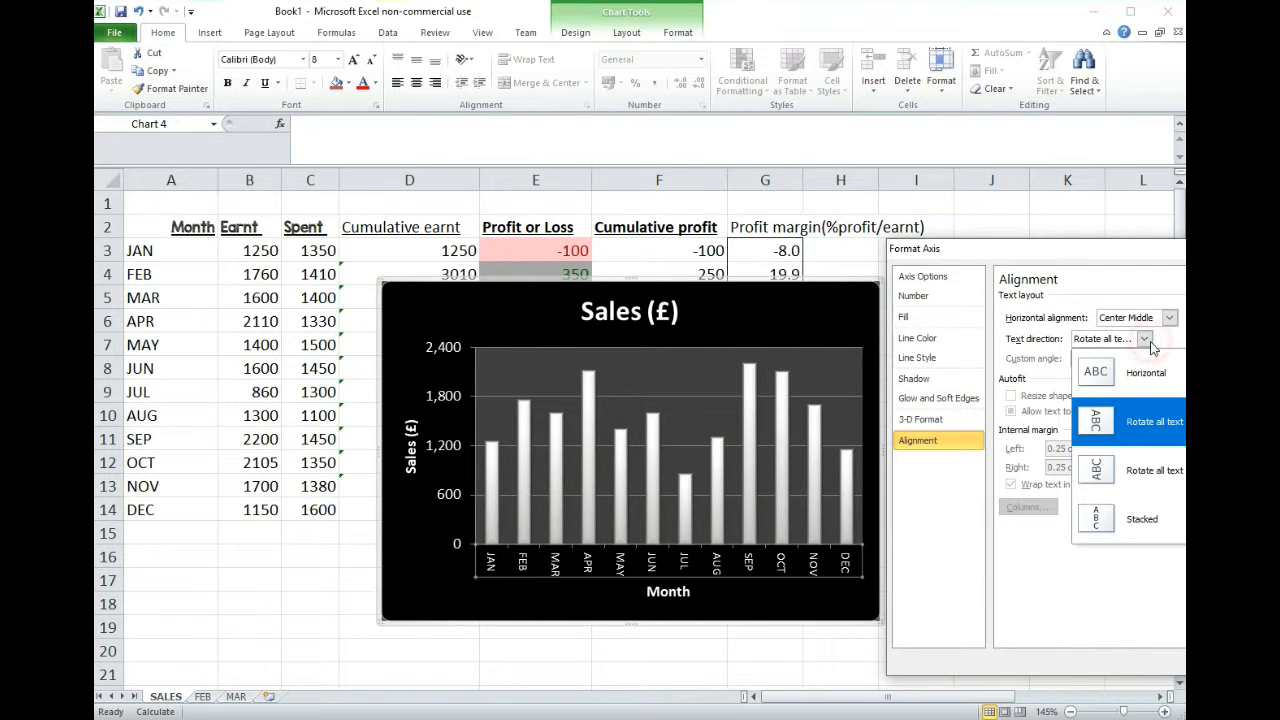
{"action": "left_click", "coordinate": [1153, 471]}
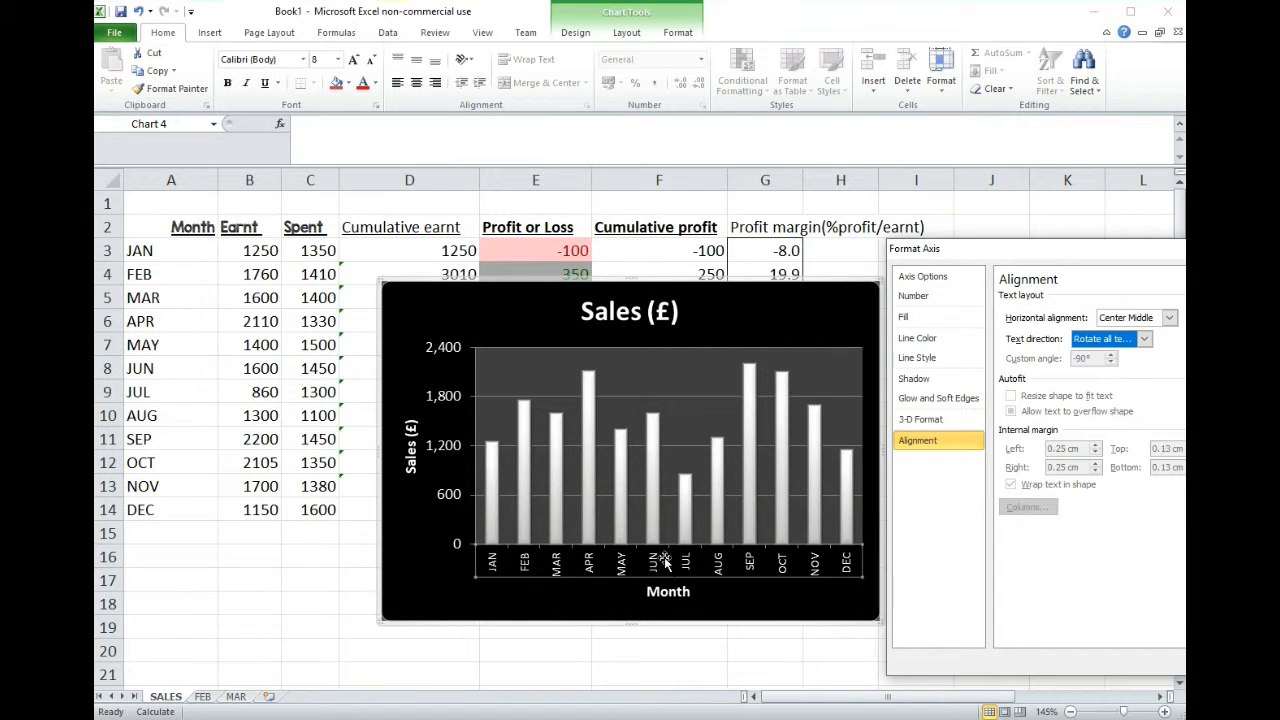
{"action": "left_click", "coordinate": [1147, 340]}
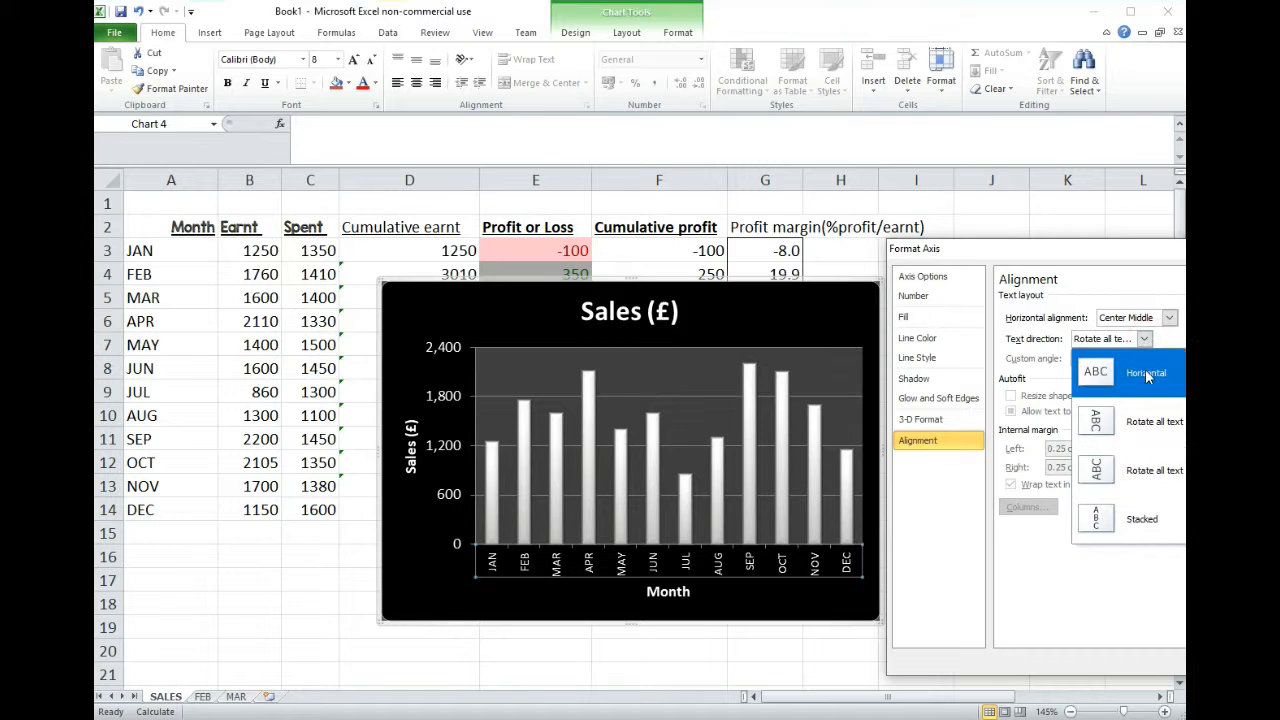
{"action": "left_click", "coordinate": [1147, 375]}
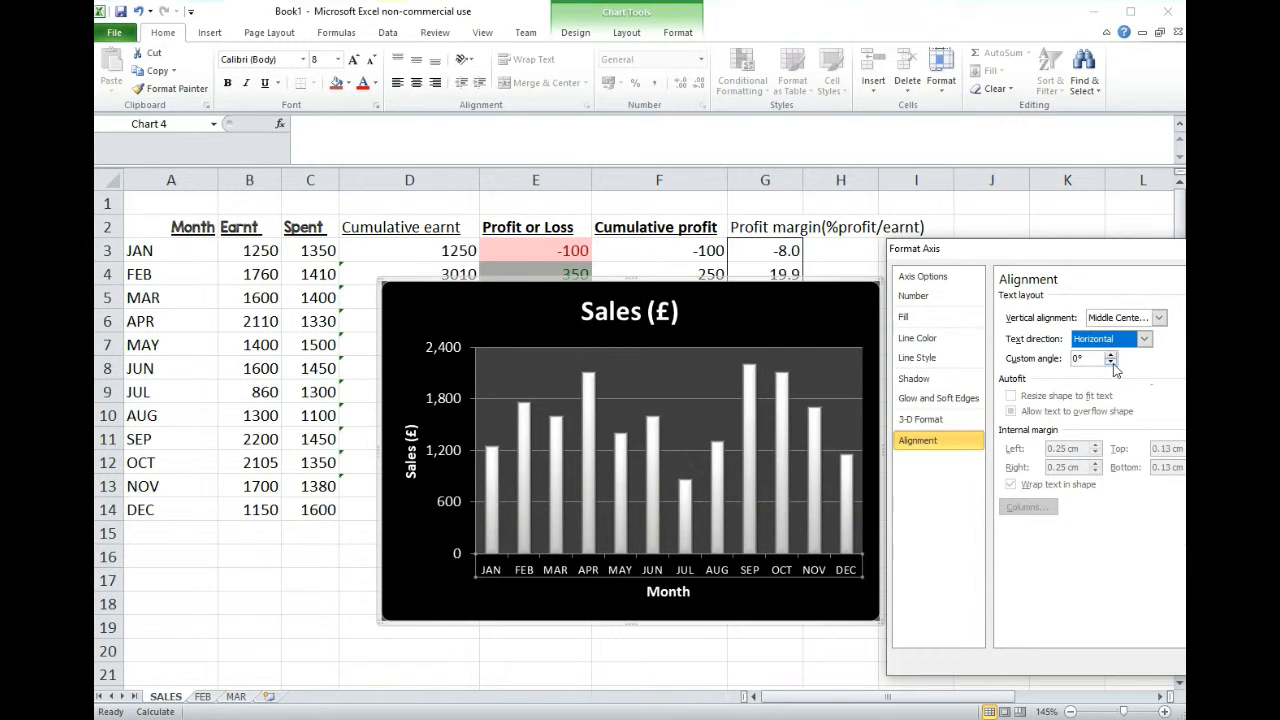
- Try custom angles of -70°, -45° and -60° for the month axis labels
{"action": "key", "text": "Tab"}
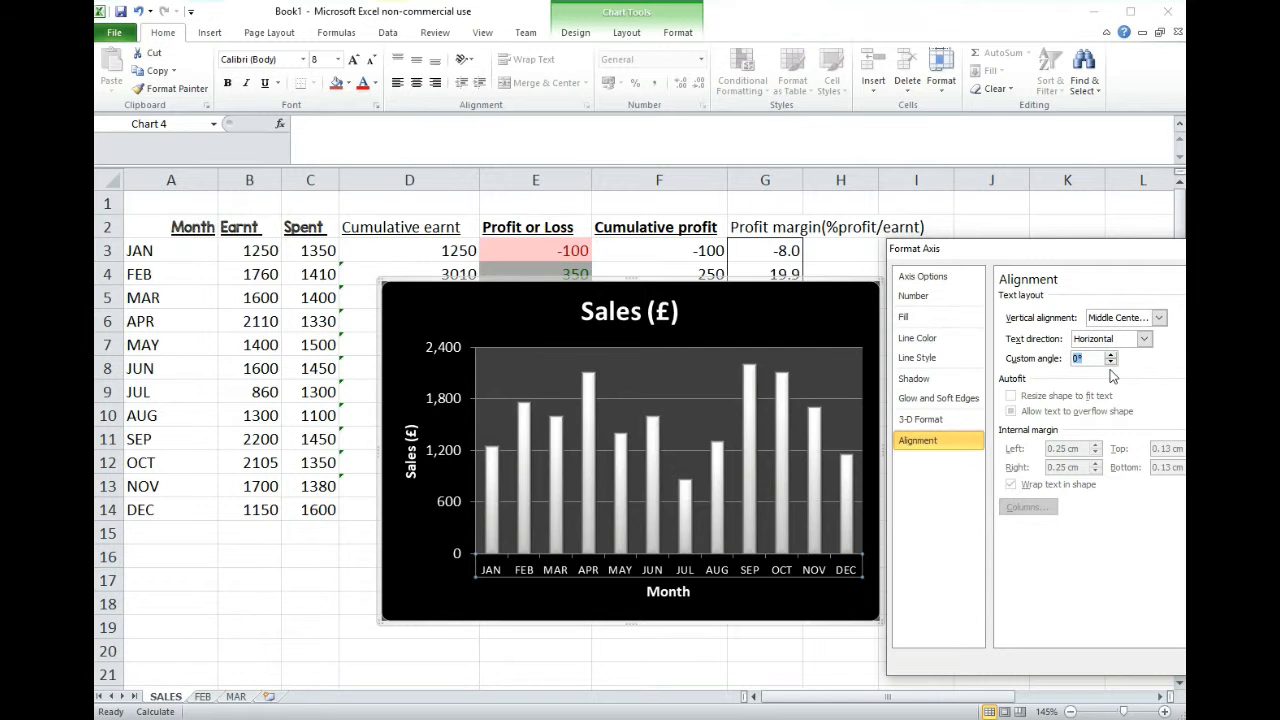
{"action": "type", "text": "-70"}
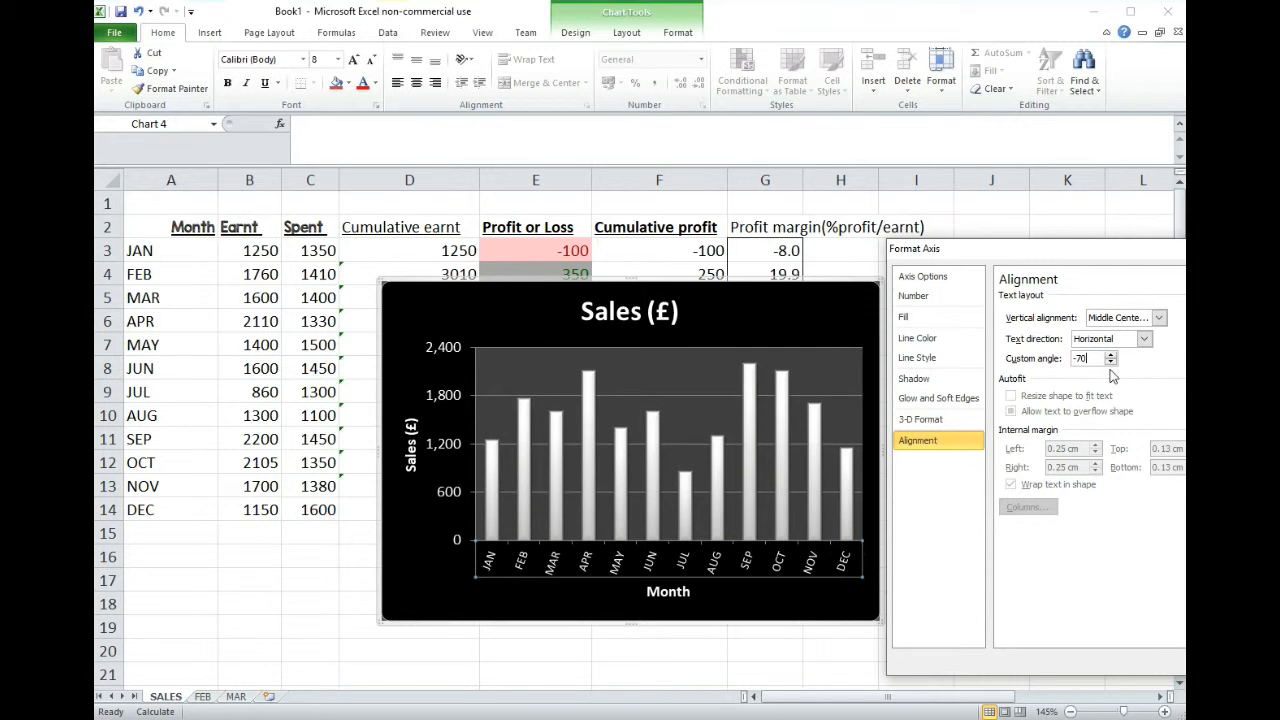
{"action": "key", "text": "BackSpace"}
{"action": "key", "text": "BackSpace"}
{"action": "key", "text": "BackSpace"}
{"action": "type", "text": "-45"}
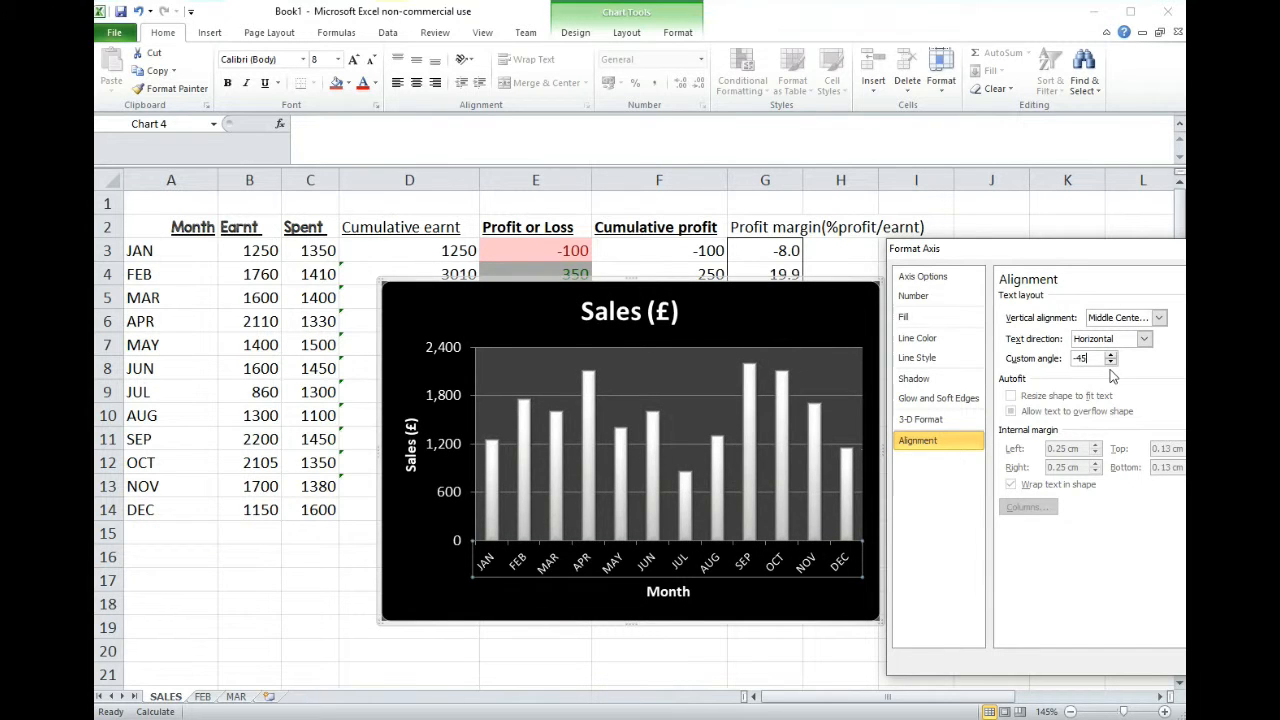
{"action": "key", "text": "BackSpace"}
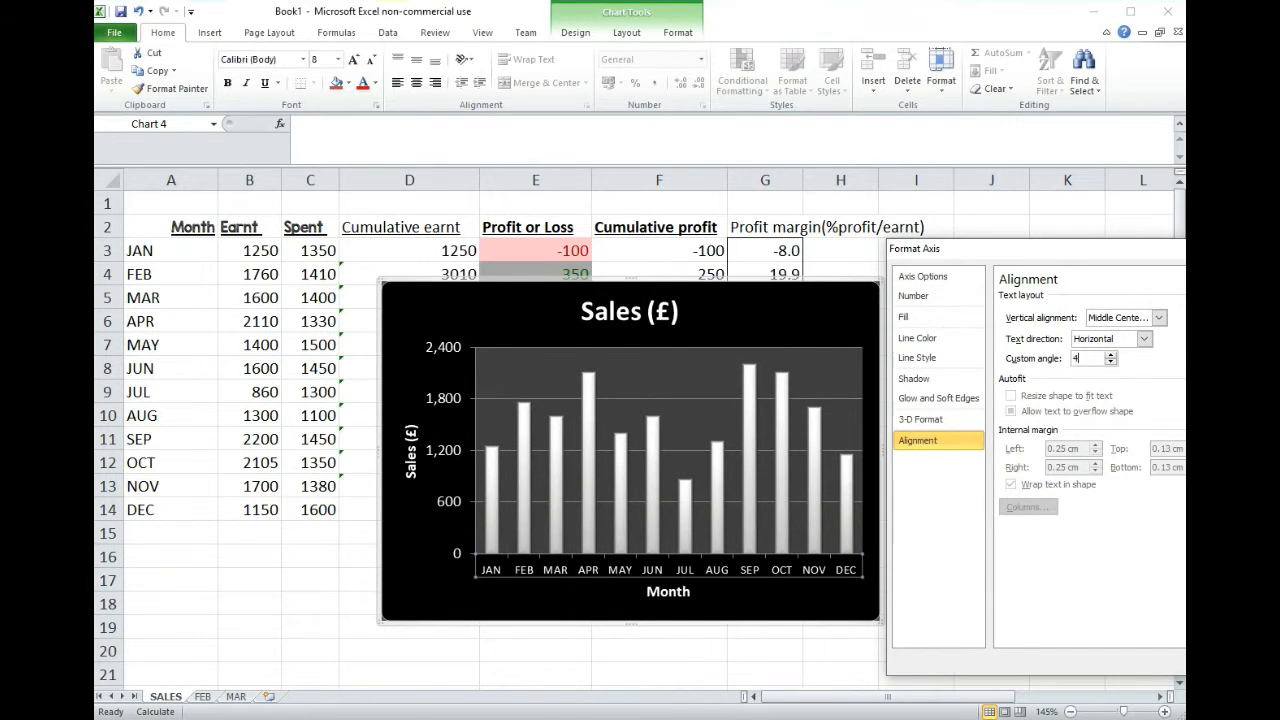
{"action": "type", "text": "5-"}
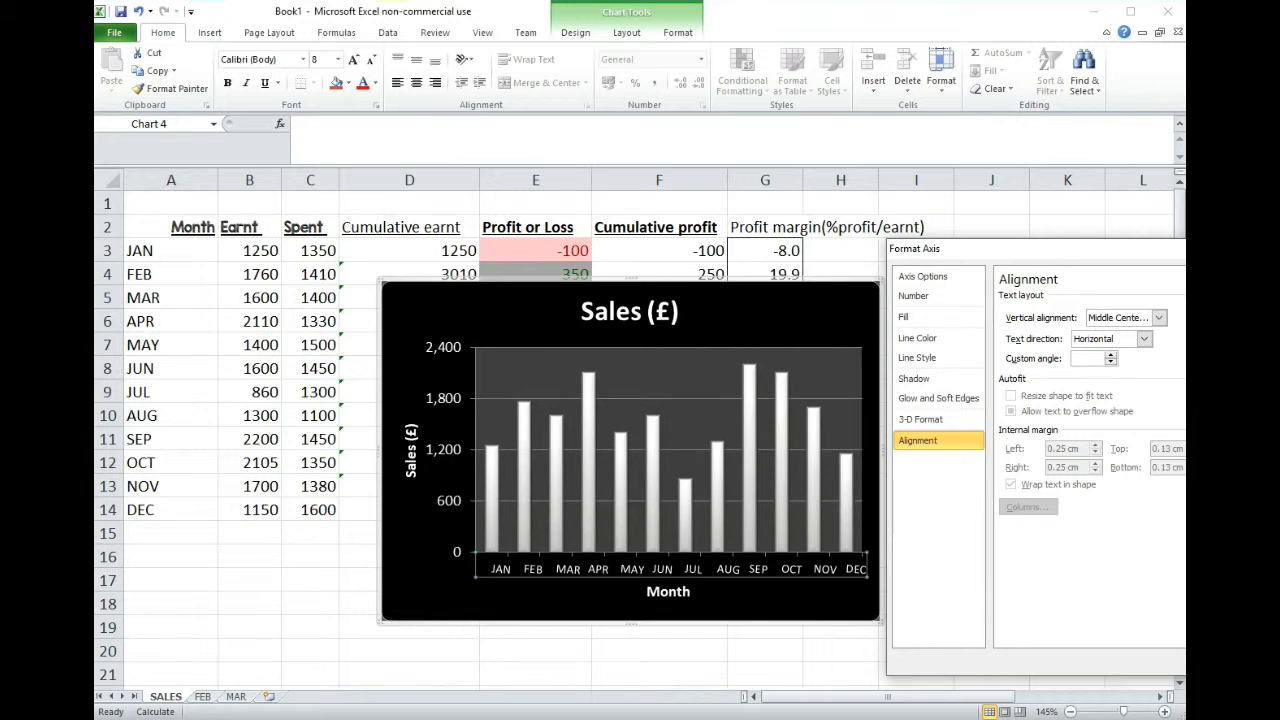
{"action": "type", "text": "60"}
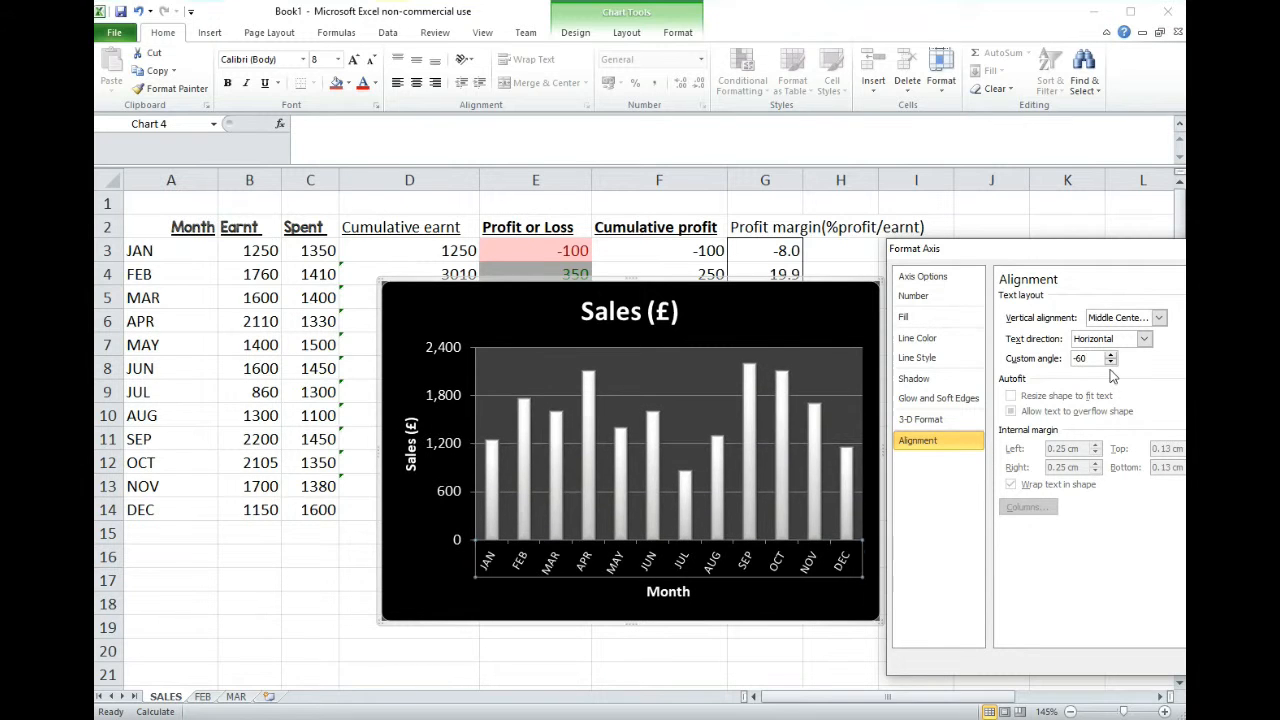
- Set the month axis labels' custom angle to -30° and close the axis formatting
{"action": "left_click_drag", "start_coordinate": [1098, 357], "coordinate": [1081, 358]}
{"action": "type", "text": "-30"}
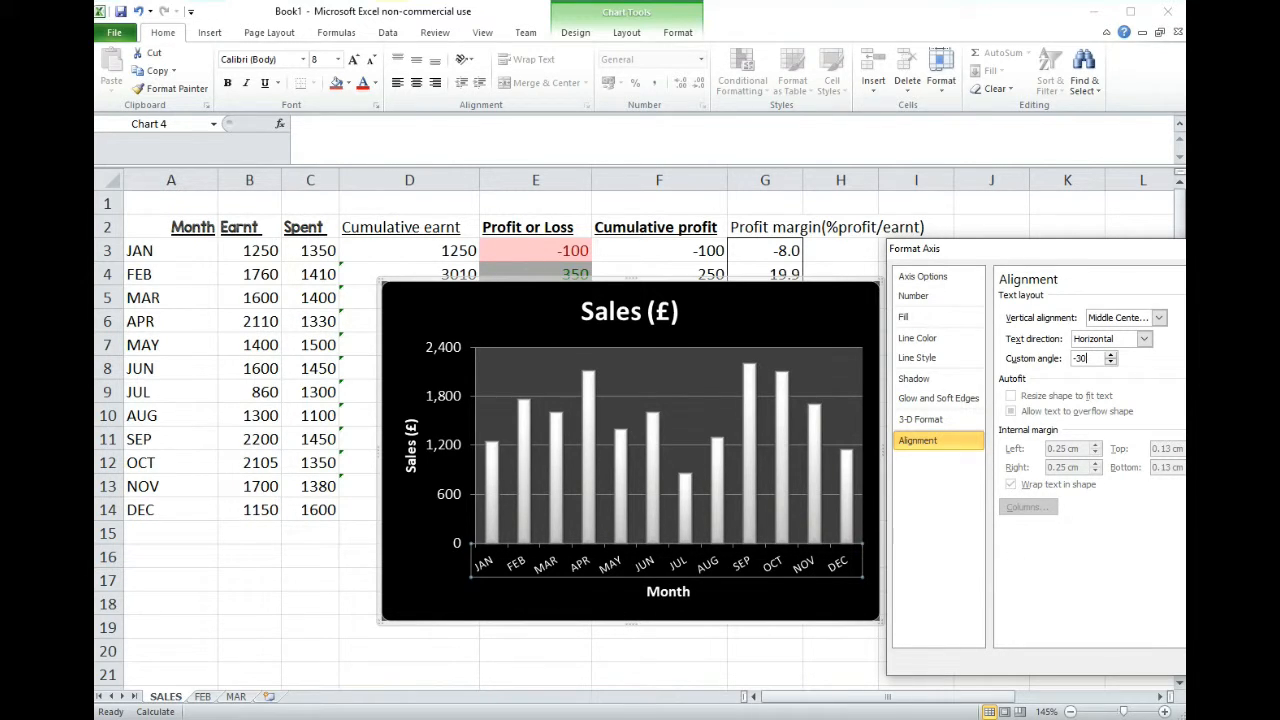
{"action": "left_click", "coordinate": [1262, 661]}
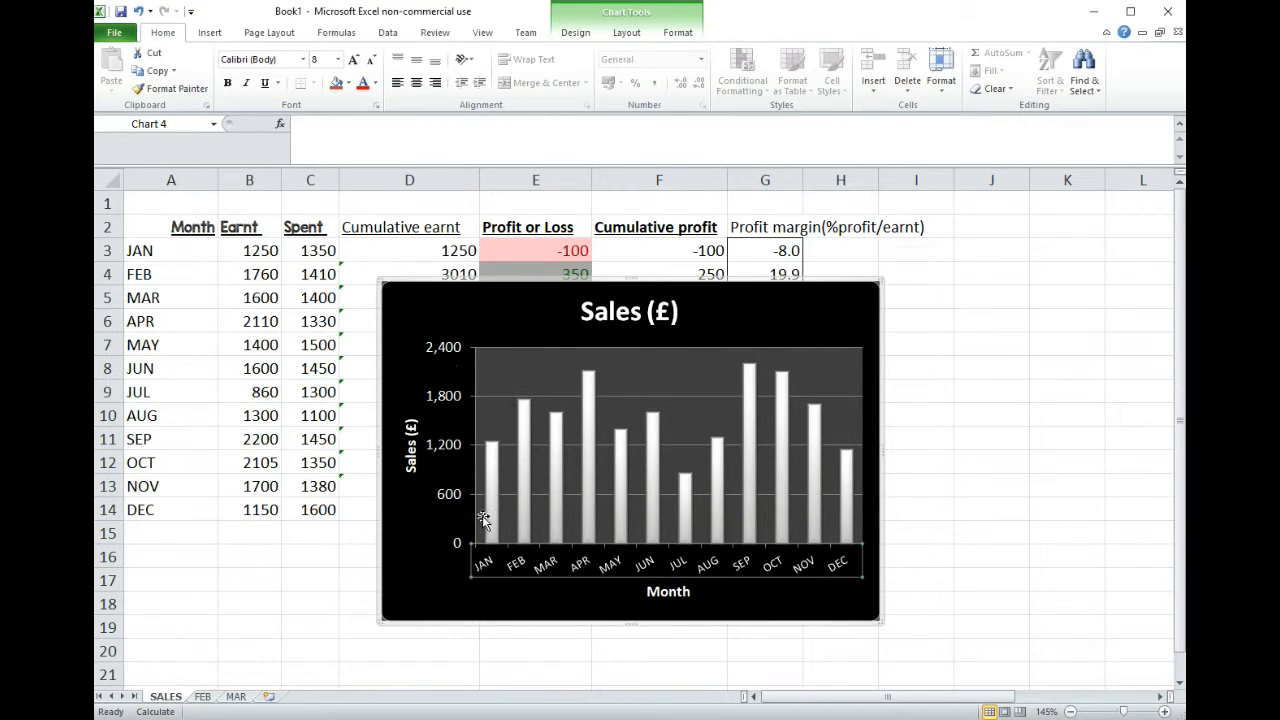
- Try a shorter plot area, then extend its lower-left corner down and slightly further left inside the chart
{"action": "left_click", "coordinate": [508, 365]}
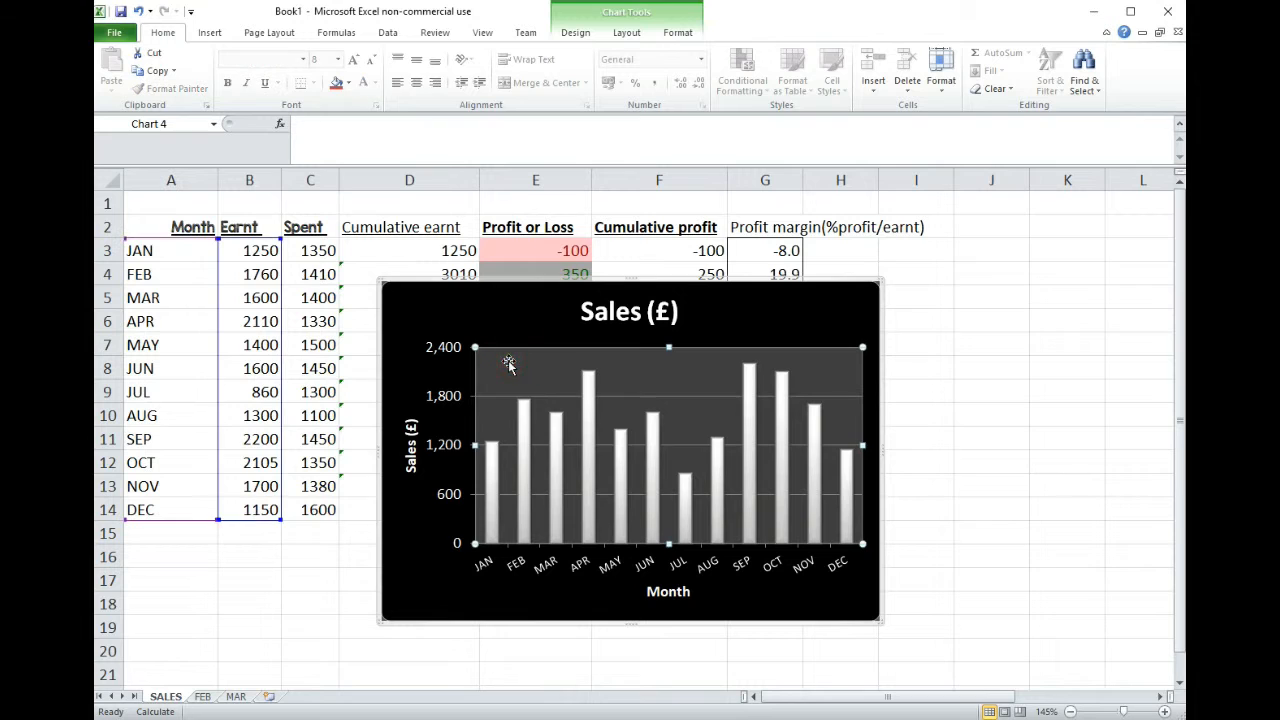
{"action": "left_click", "coordinate": [870, 308]}
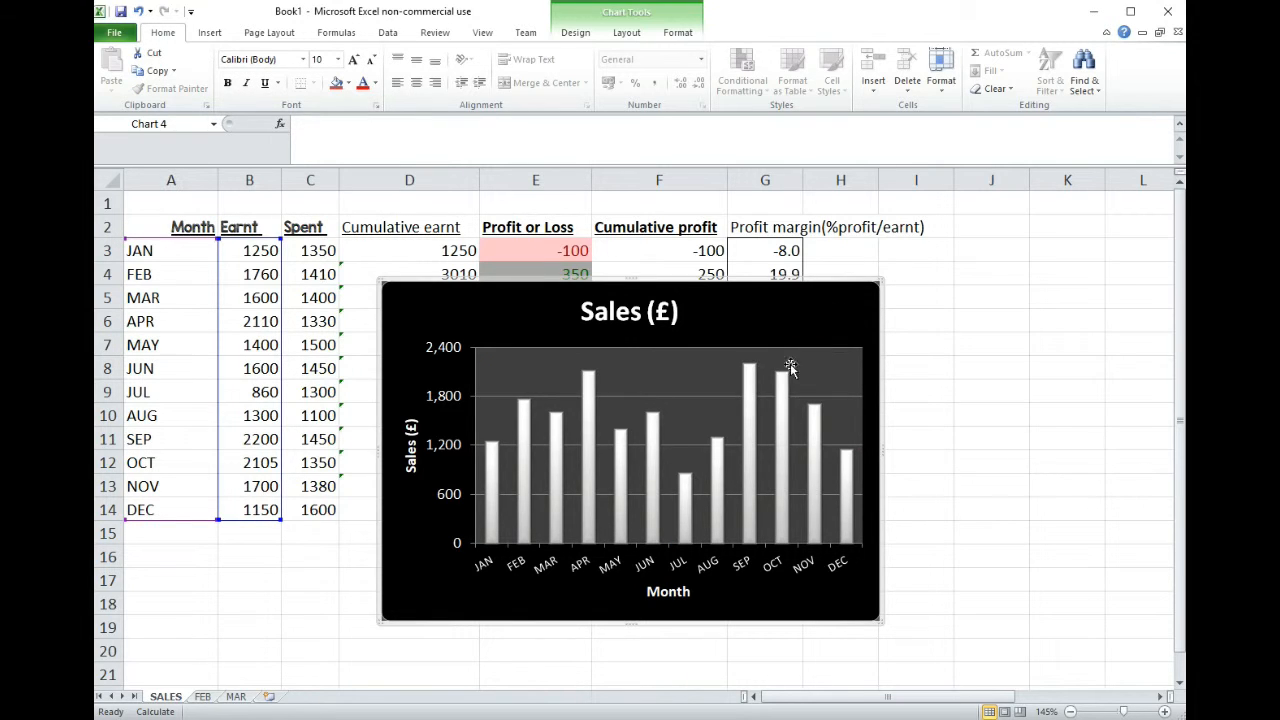
{"action": "left_click", "coordinate": [503, 364]}
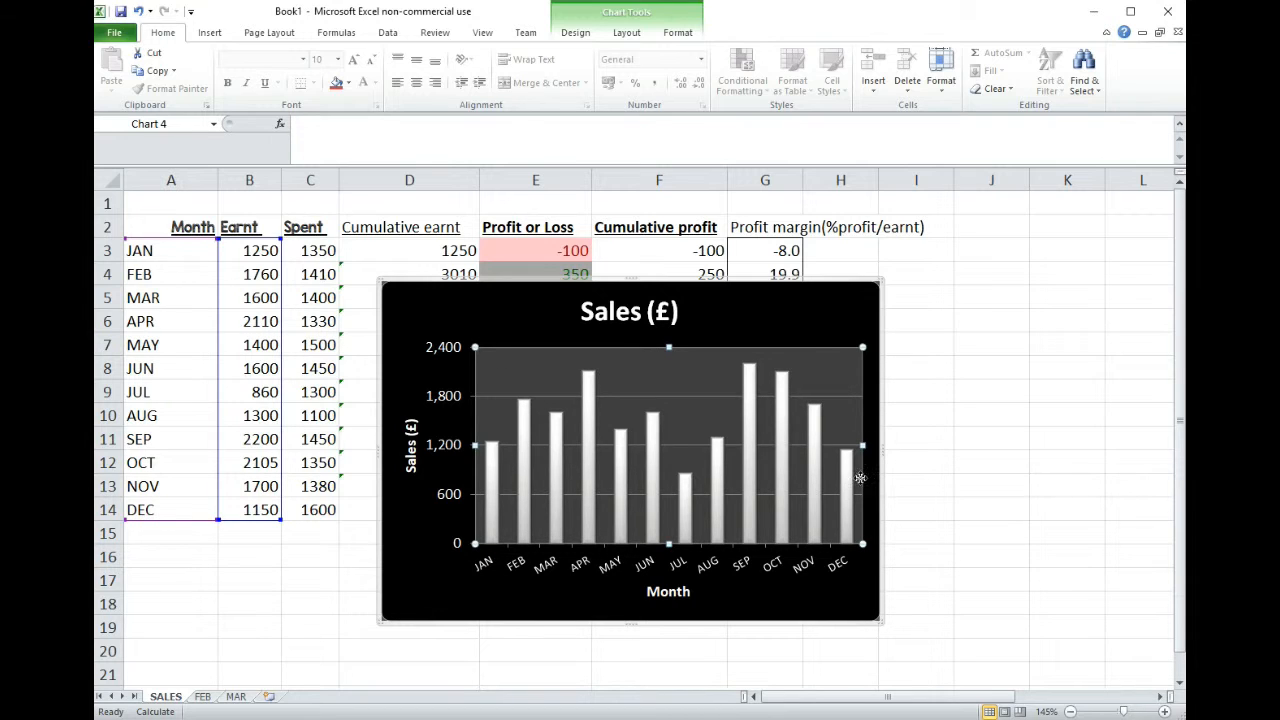
{"action": "left_click_drag", "start_coordinate": [670, 544], "coordinate": [670, 507]}
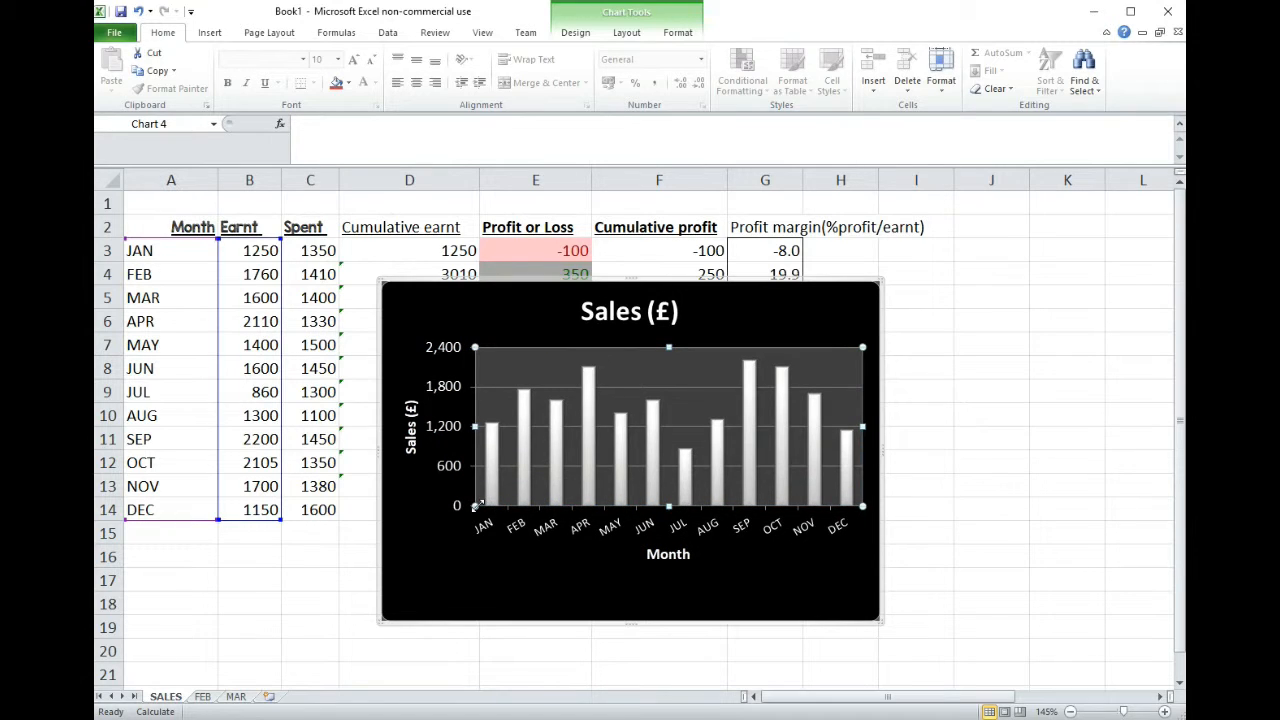
{"action": "left_click_drag", "start_coordinate": [474, 506], "coordinate": [465, 548]}
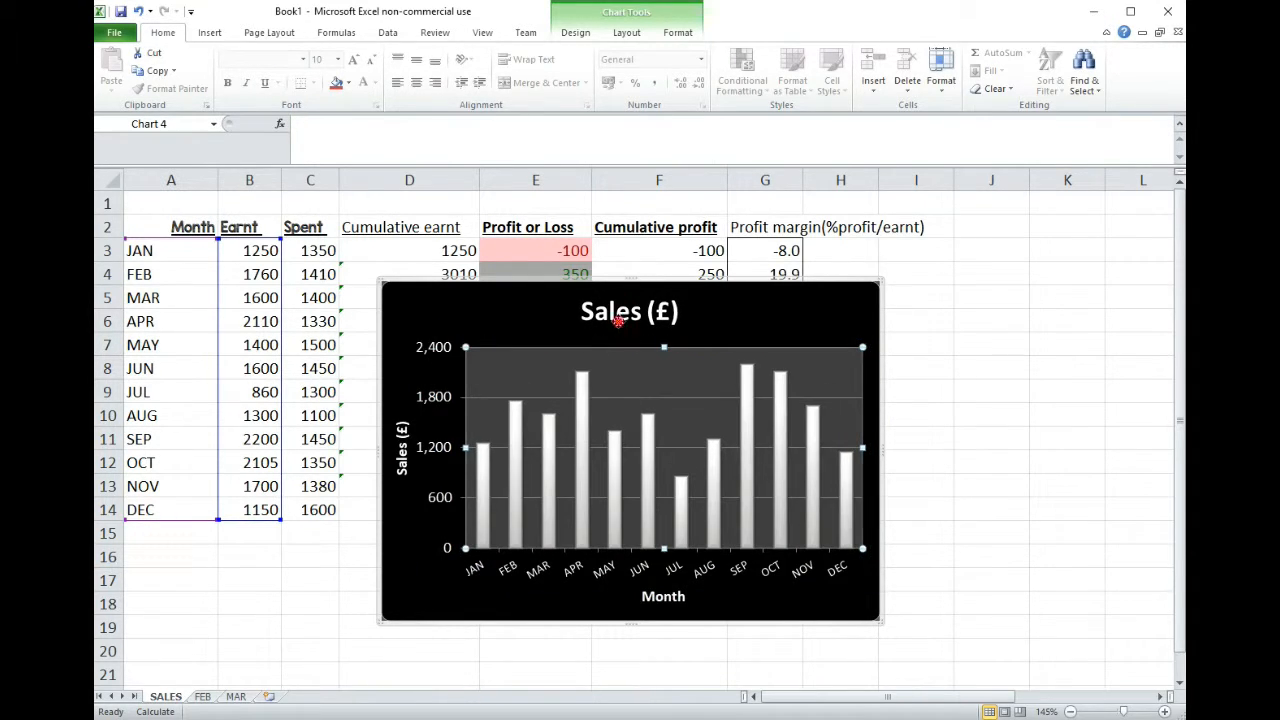
- Try the chart title over the columns with a taller plot area, and return the title above a lowered plot area
{"action": "left_click", "coordinate": [620, 318]}
{"action": "left_click_drag", "start_coordinate": [634, 292], "coordinate": [684, 296]}
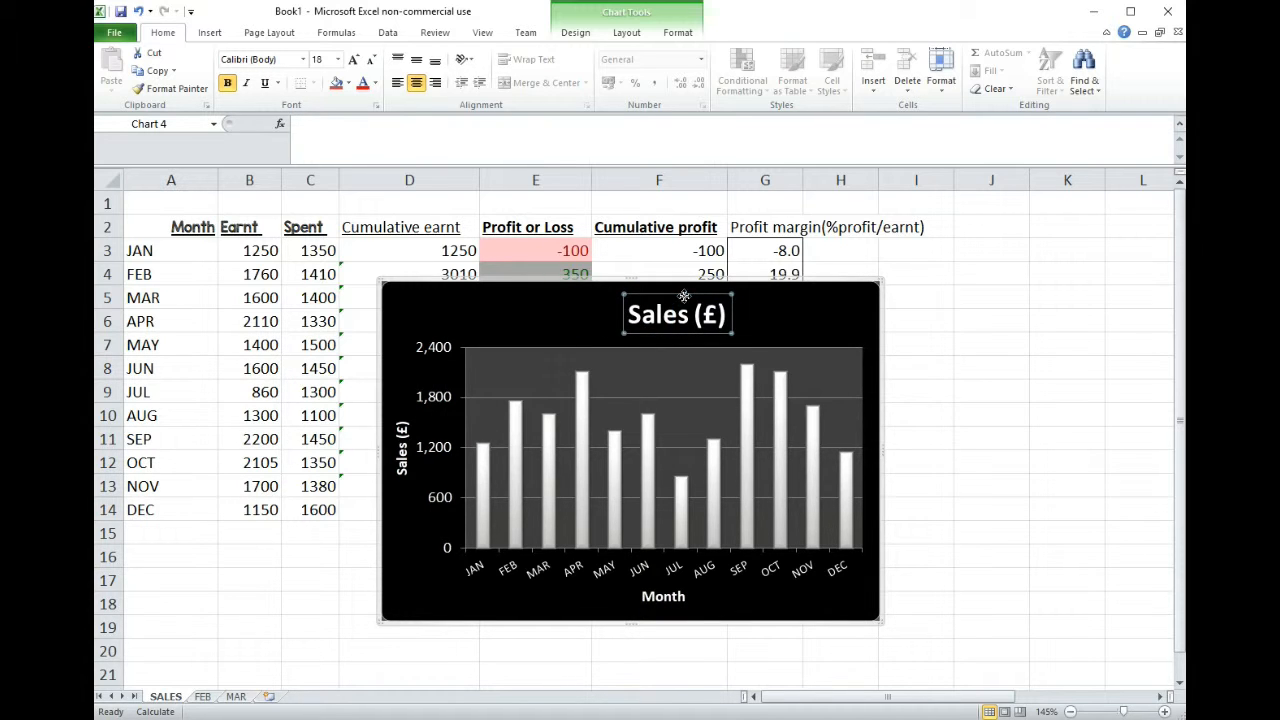
{"action": "left_click_drag", "start_coordinate": [669, 355], "coordinate": [687, 336]}
{"action": "left_click", "coordinate": [570, 350]}
{"action": "left_click", "coordinate": [668, 358]}
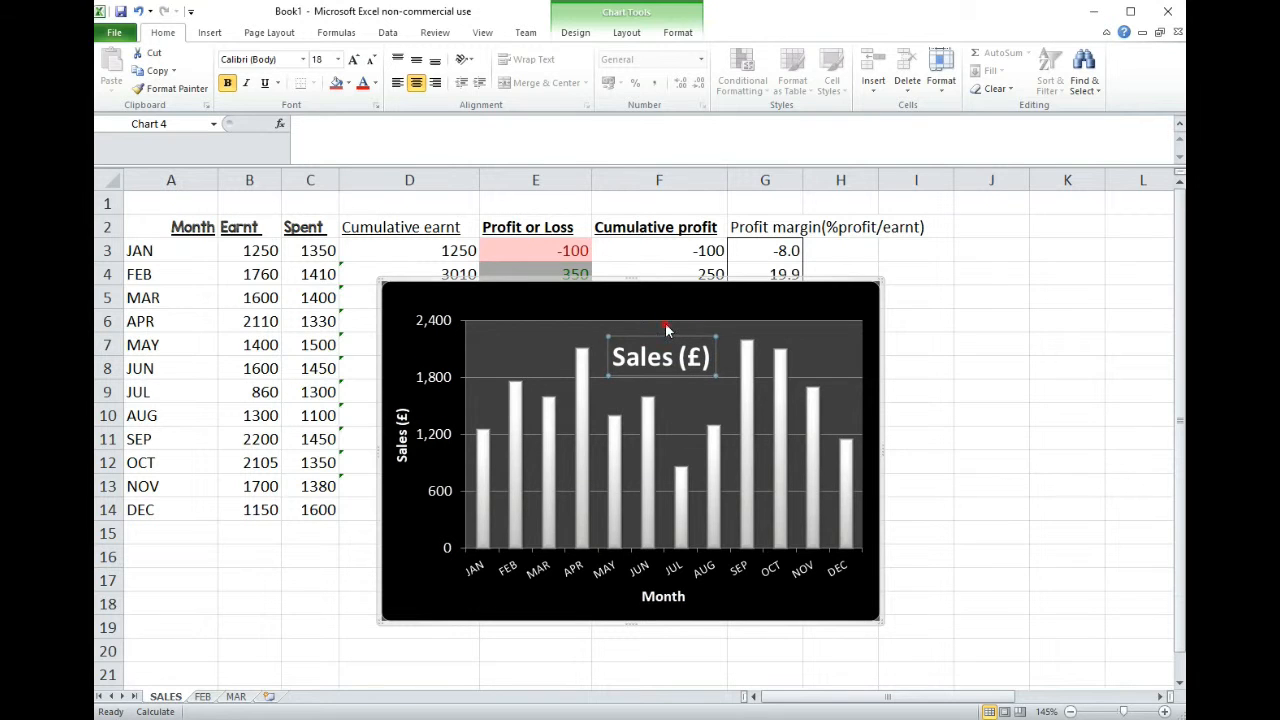
{"action": "left_click", "coordinate": [666, 323]}
{"action": "left_click_drag", "start_coordinate": [666, 323], "coordinate": [678, 294]}
{"action": "left_click", "coordinate": [666, 358]}
{"action": "left_click", "coordinate": [657, 377]}
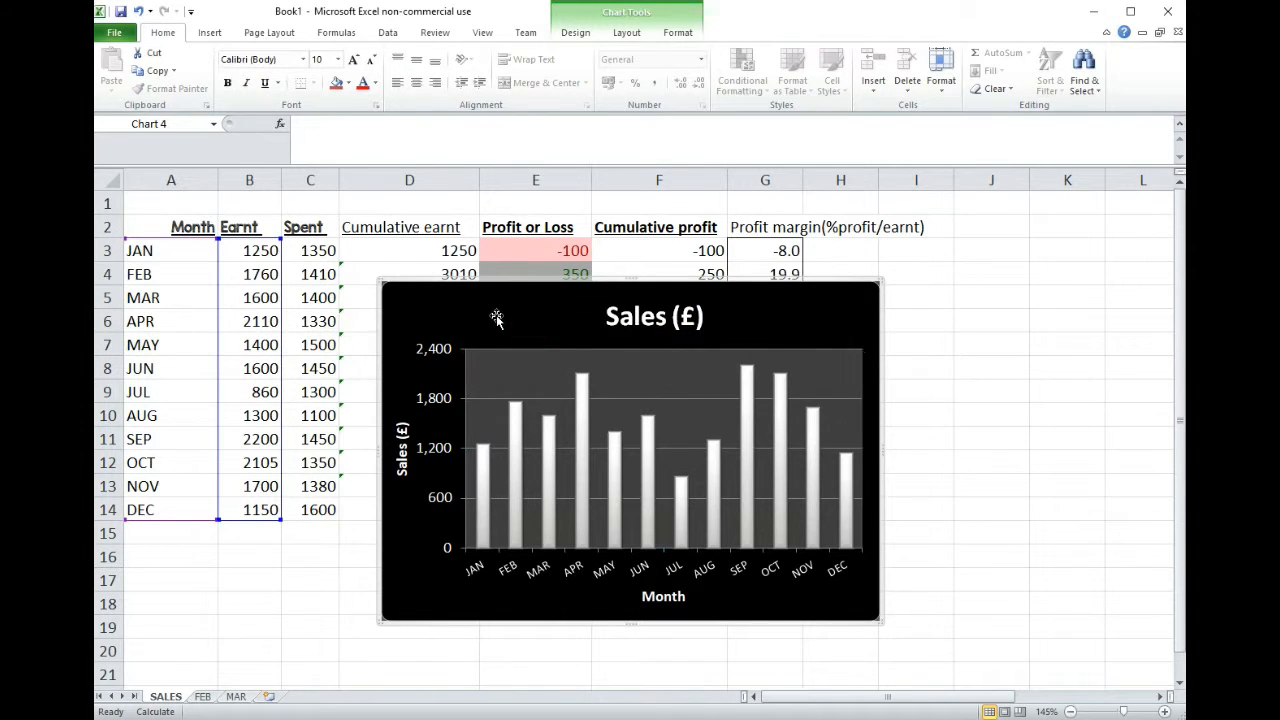
- Apply the chart style with flat dark grey columns on a white background
{"action": "left_click", "coordinate": [643, 376]}
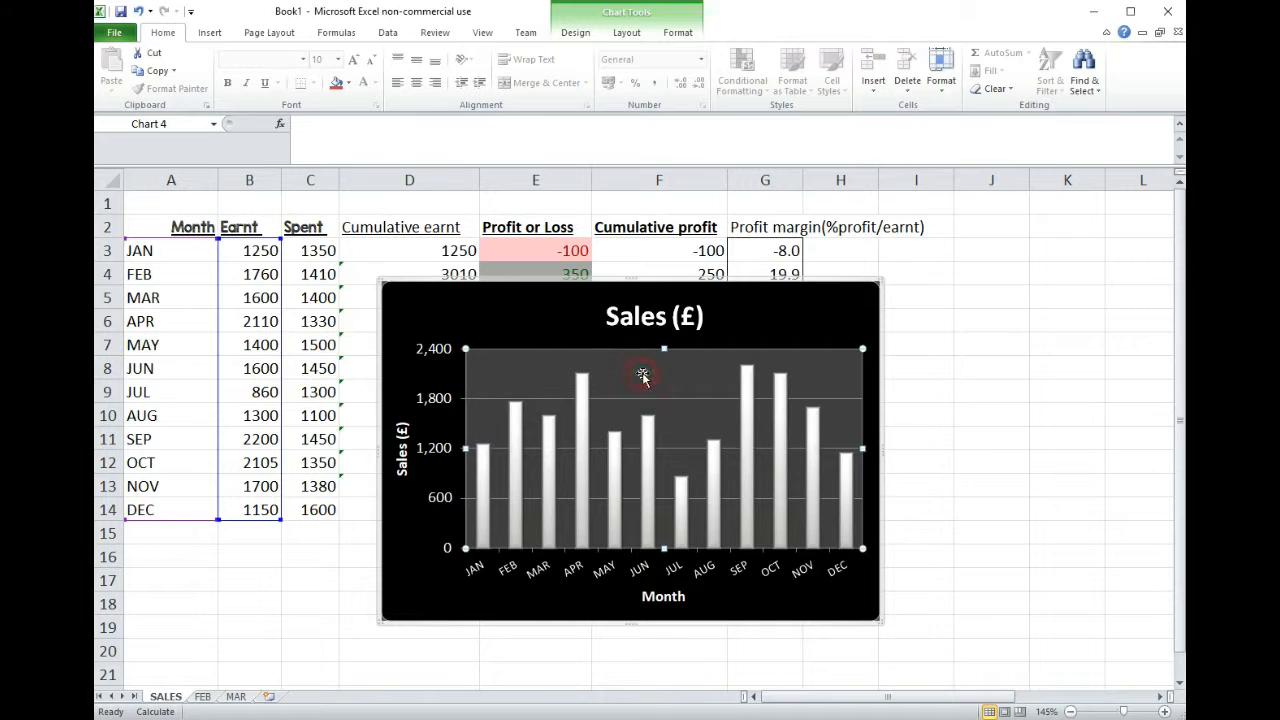
{"action": "left_click", "coordinate": [628, 33]}
{"action": "left_click", "coordinate": [586, 35]}
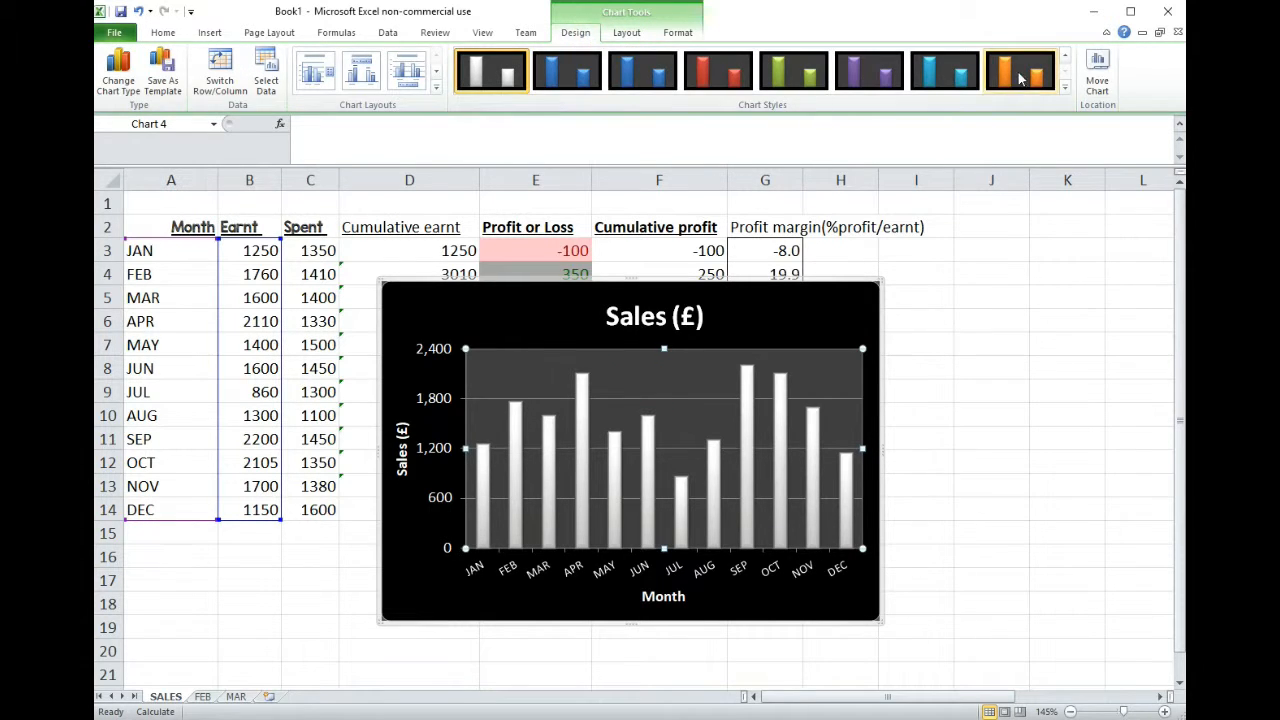
{"action": "scroll", "coordinate": [1017, 71], "scroll_direction": "up", "scroll_amount": 2}
{"action": "left_click", "coordinate": [621, 33]}
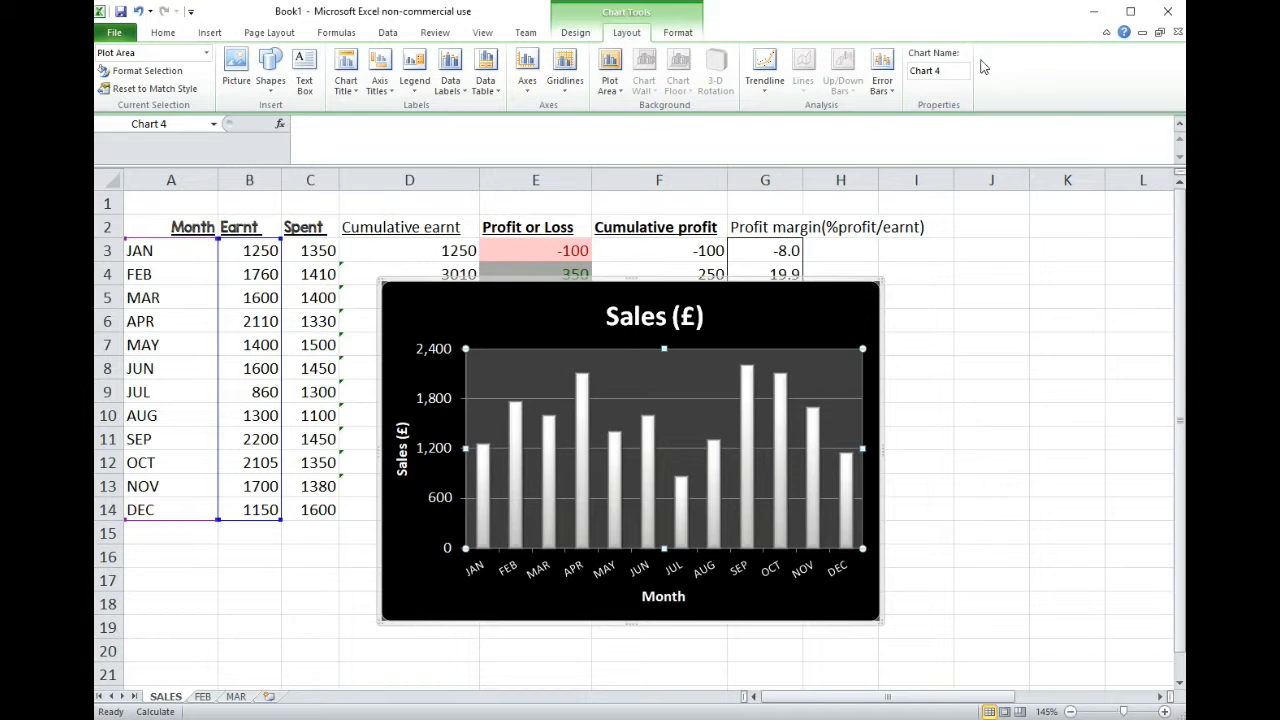
{"action": "left_click", "coordinate": [588, 35]}
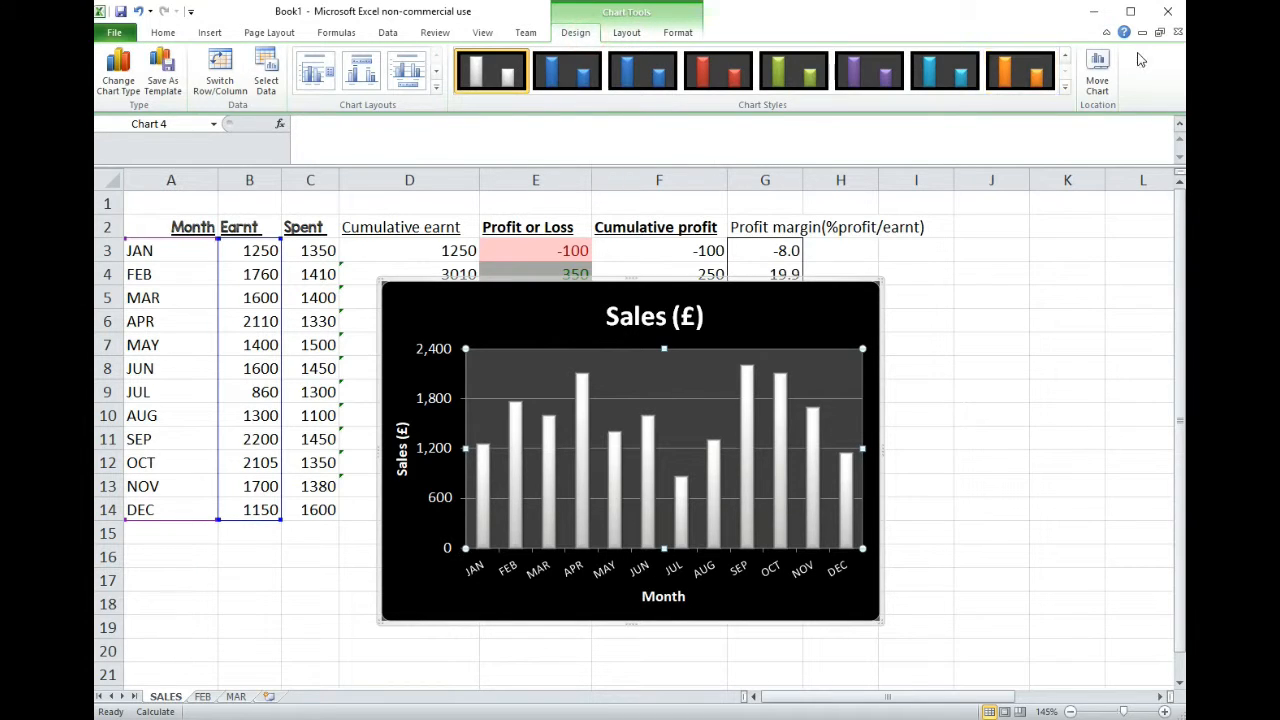
{"action": "left_click", "coordinate": [1063, 56]}
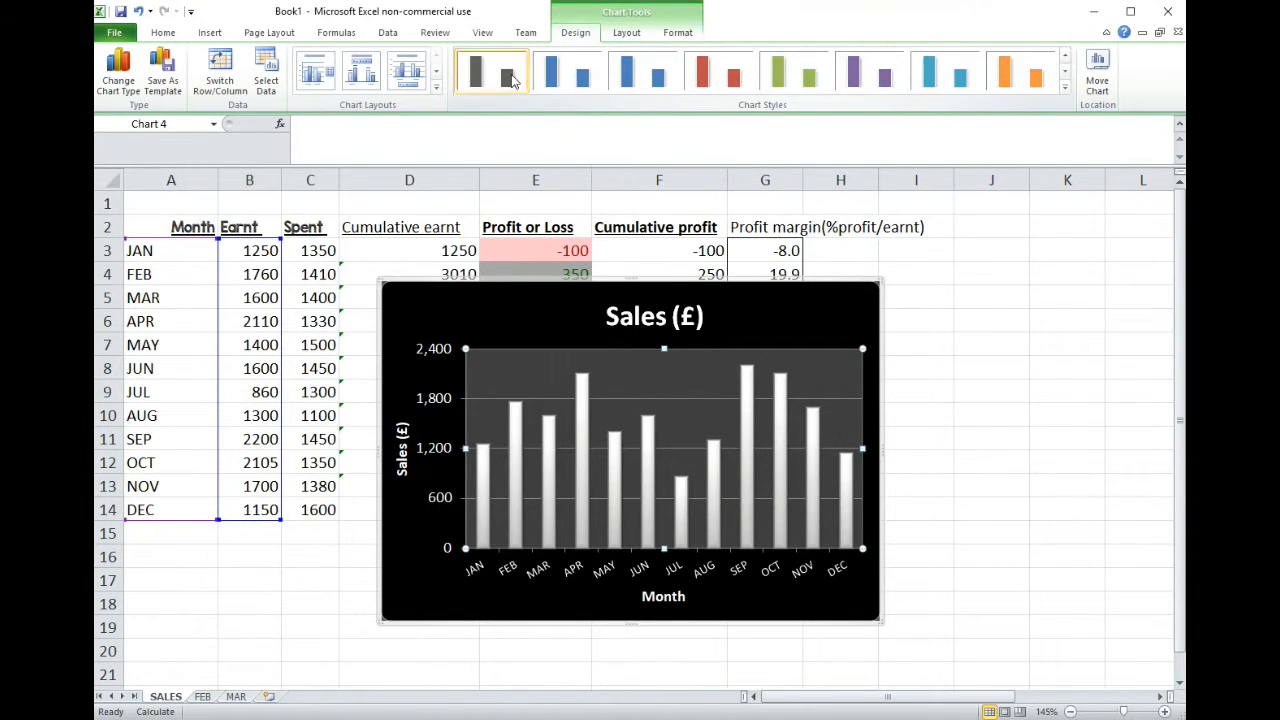
{"action": "left_click", "coordinate": [512, 80]}
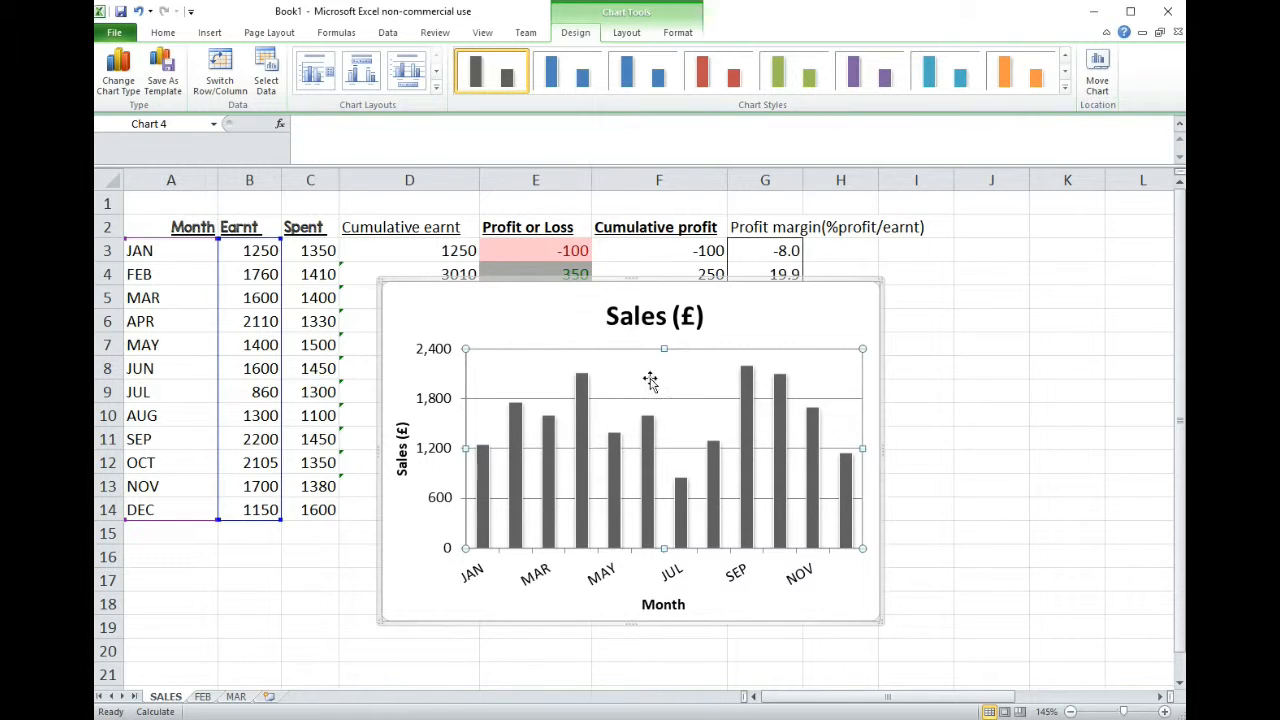
- Delete the chart's horizontal gridlines
{"action": "left_click", "coordinate": [687, 402]}
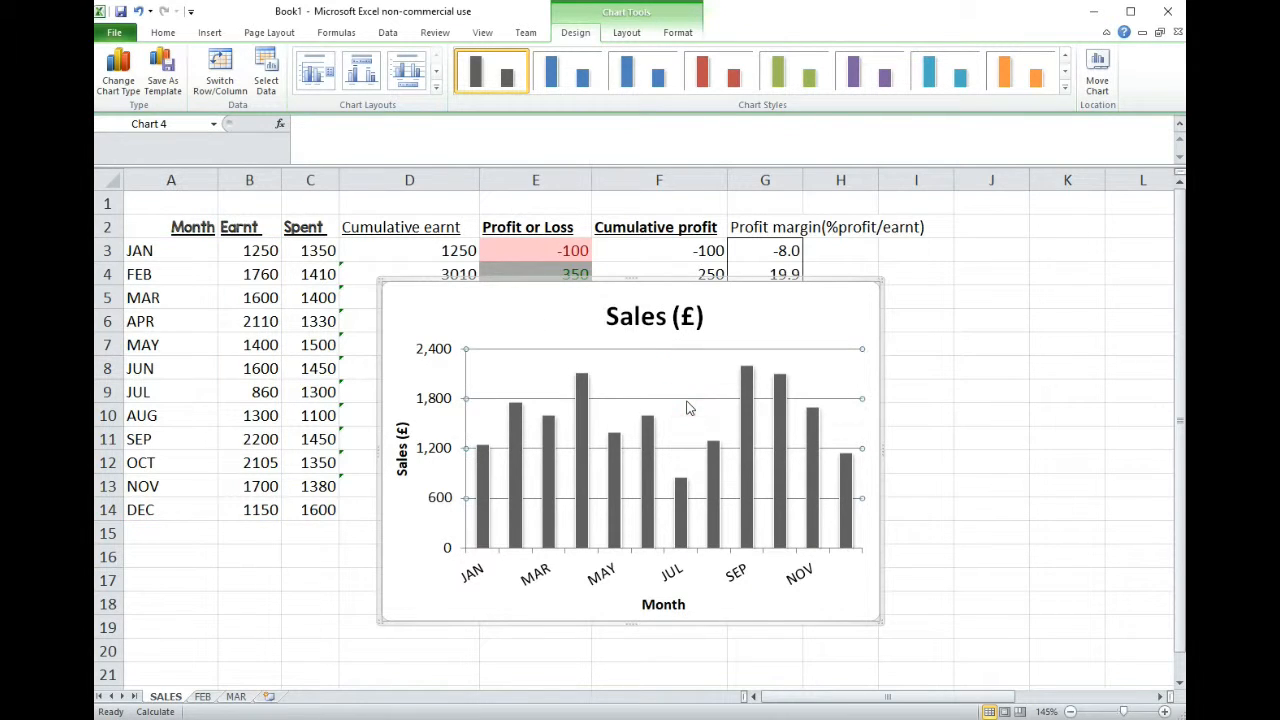
{"action": "key", "text": "Delete"}
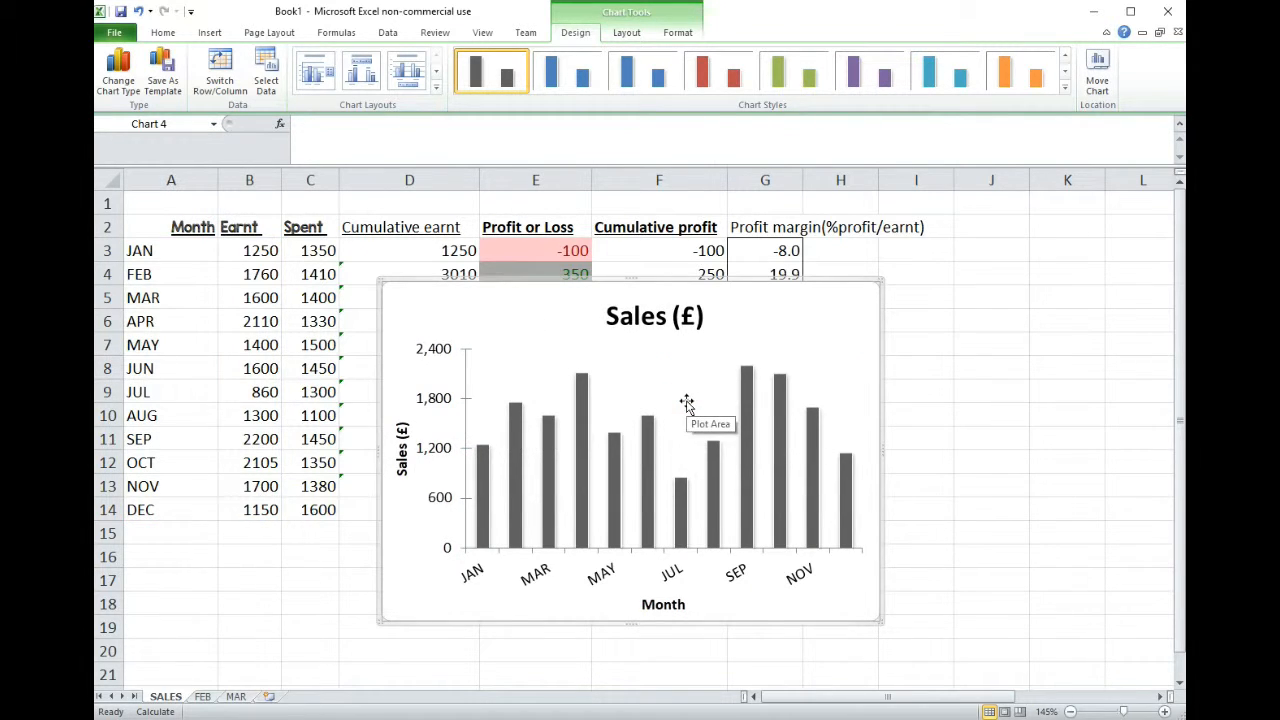
{"action": "left_click", "coordinate": [597, 573]}
{"action": "left_click", "coordinate": [662, 603]}
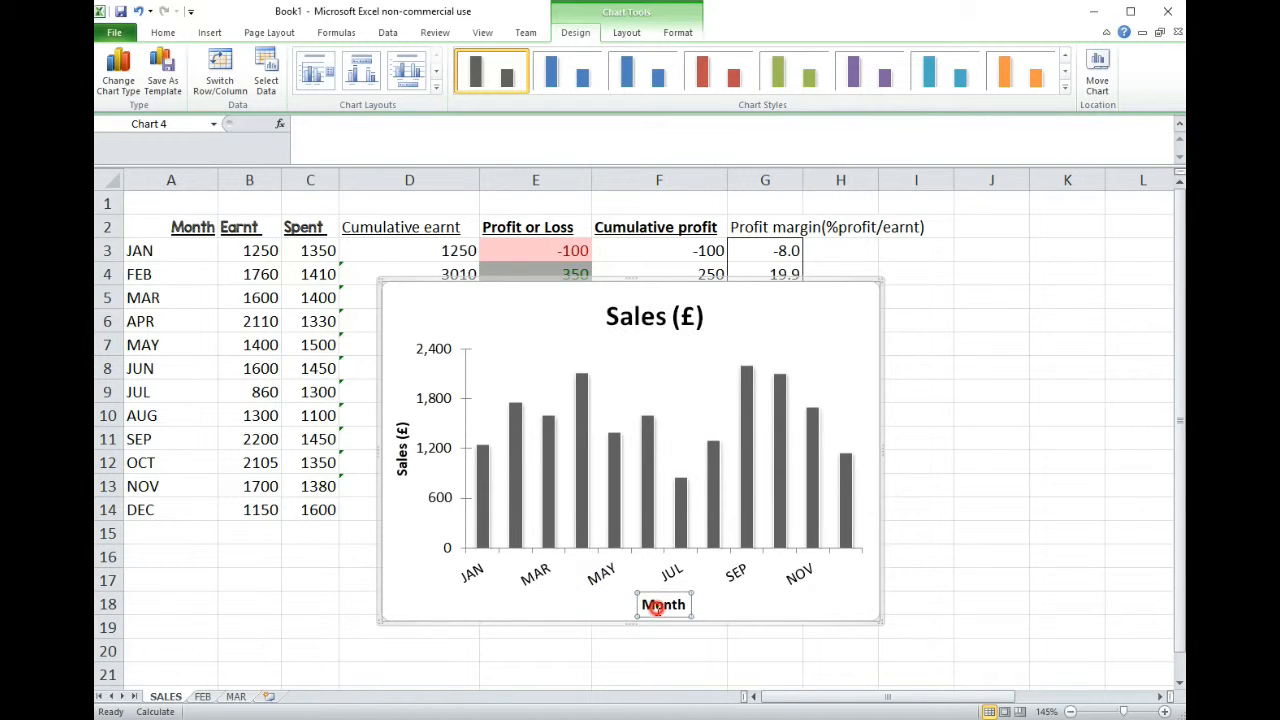
{"action": "left_click", "coordinate": [669, 594]}
- Delete the Sales (£) chart title and stretch the plot area upward into the freed space
{"action": "left_click", "coordinate": [657, 322]}
{"action": "left_click", "coordinate": [661, 297]}
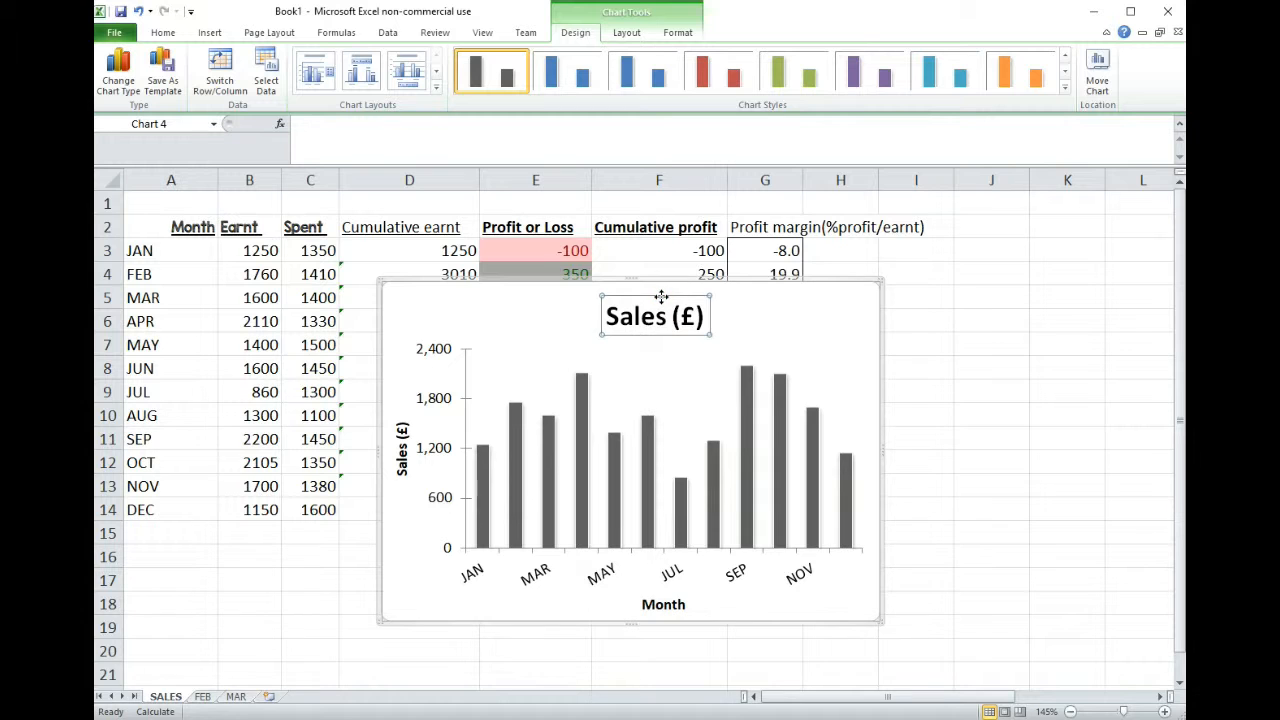
{"action": "key", "text": "Delete"}
{"action": "left_click", "coordinate": [640, 352]}
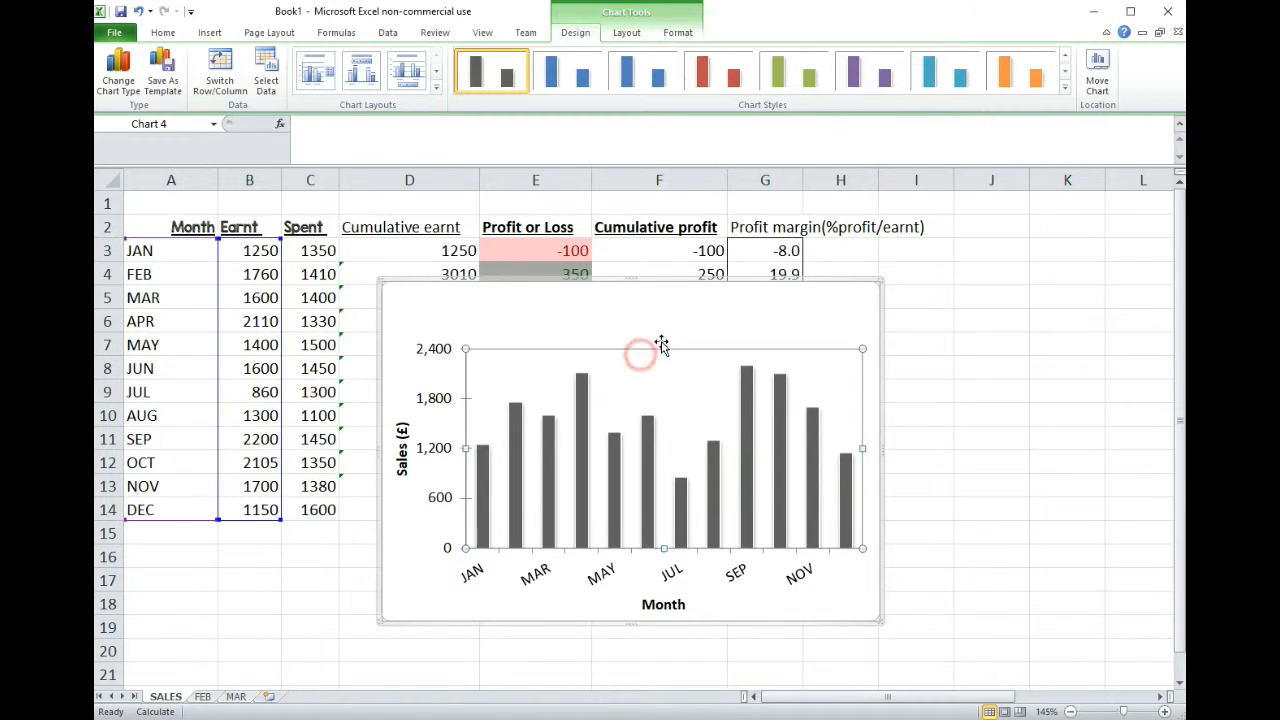
{"action": "left_click_drag", "start_coordinate": [661, 348], "coordinate": [660, 311]}
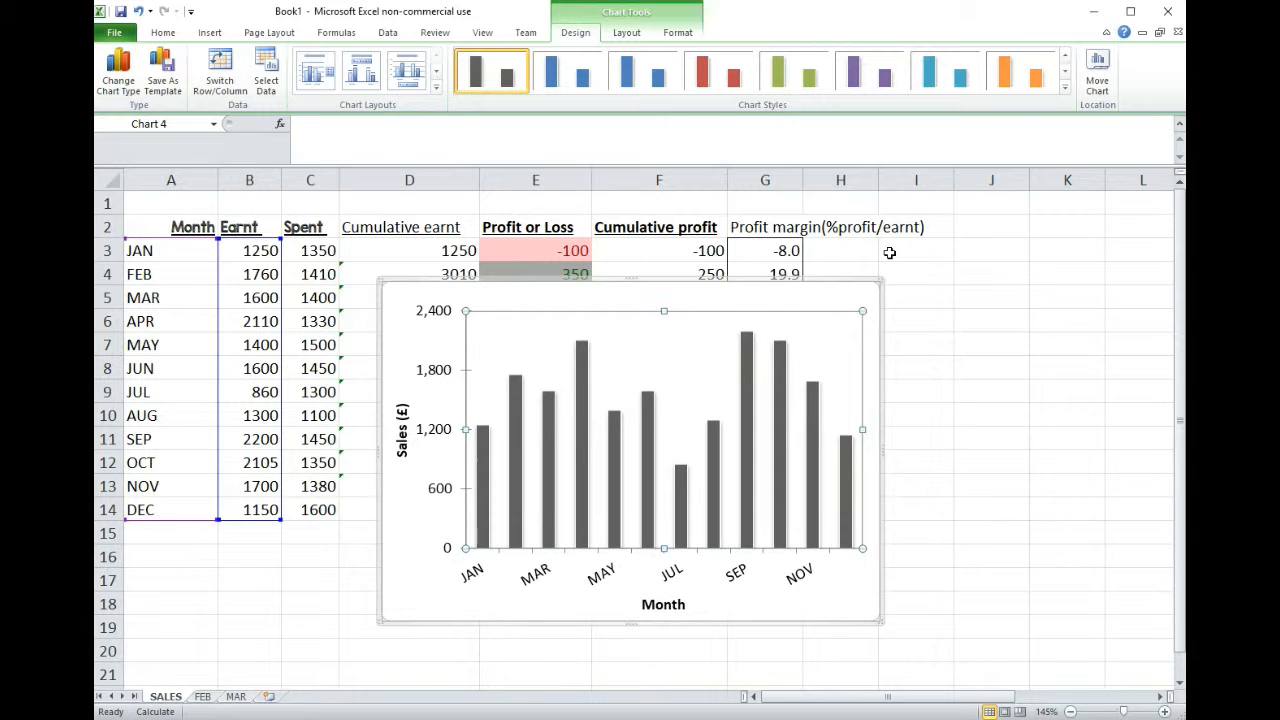
- Add a second data series named Spent to the chart, taking its values from SALES!$C$3:$C$14
{"action": "left_click", "coordinate": [484, 472]}
{"action": "right_click", "coordinate": [519, 418]}
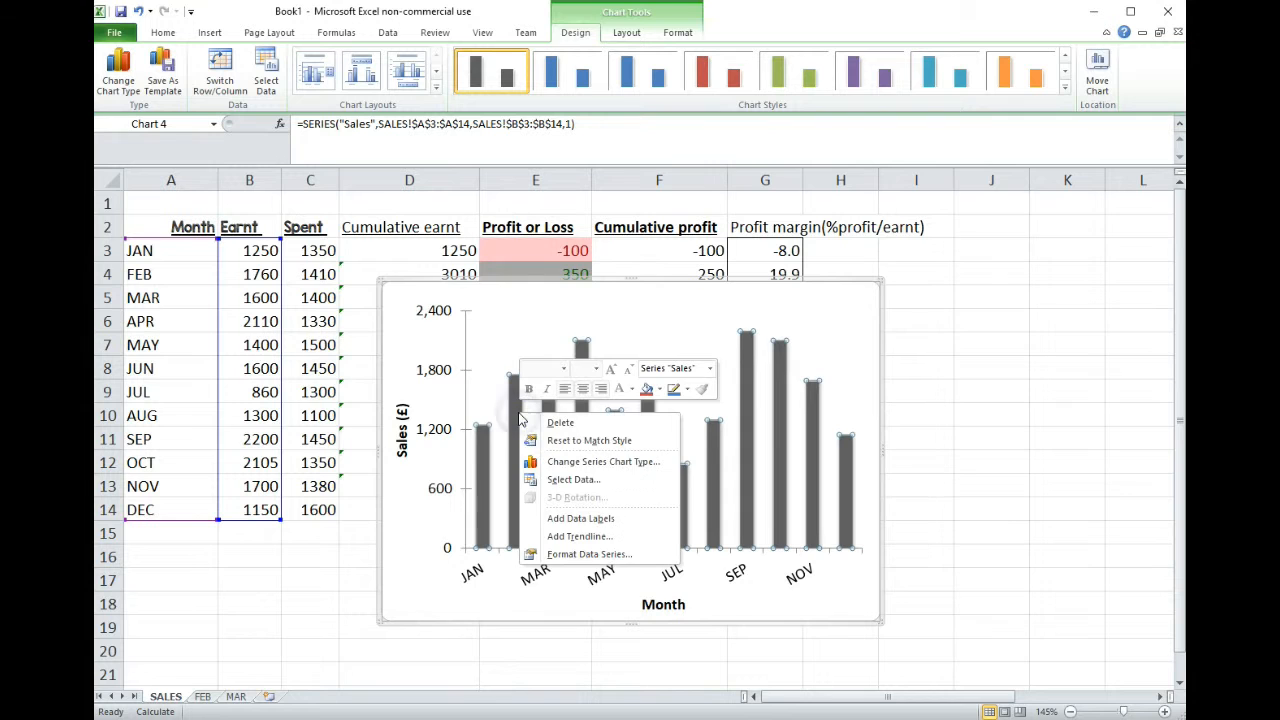
{"action": "left_click", "coordinate": [576, 482]}
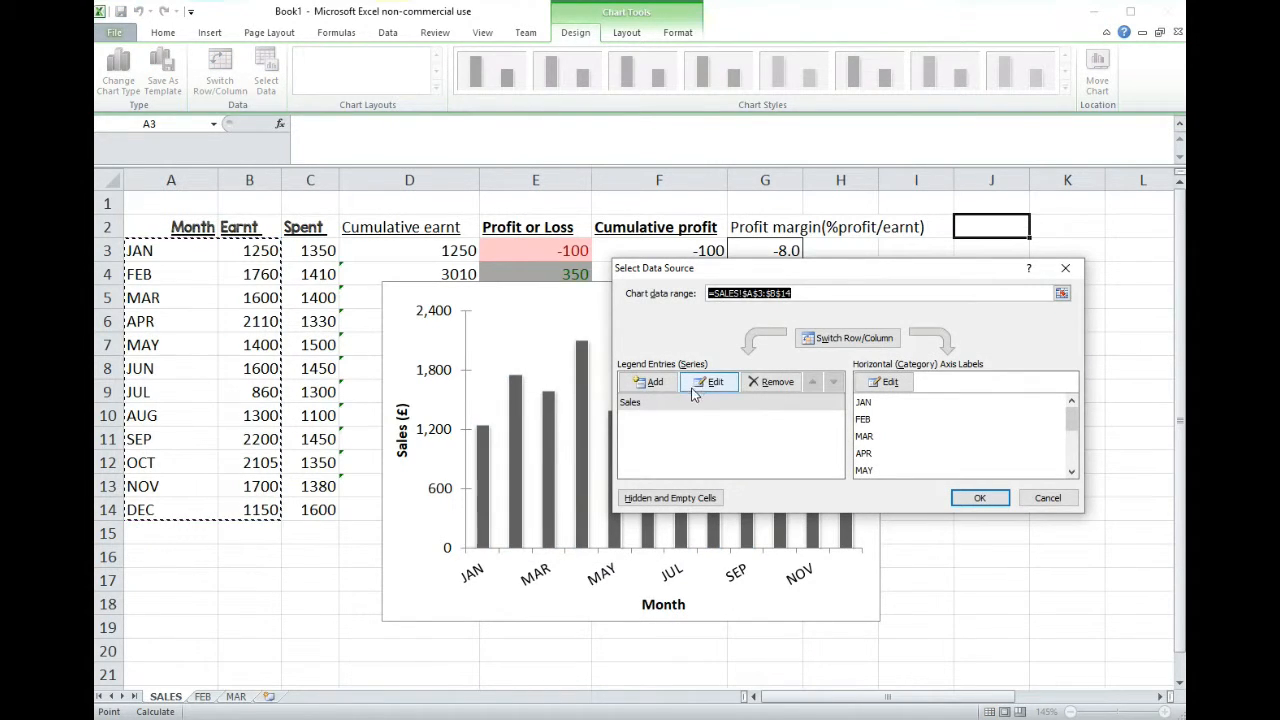
{"action": "left_click", "coordinate": [663, 410]}
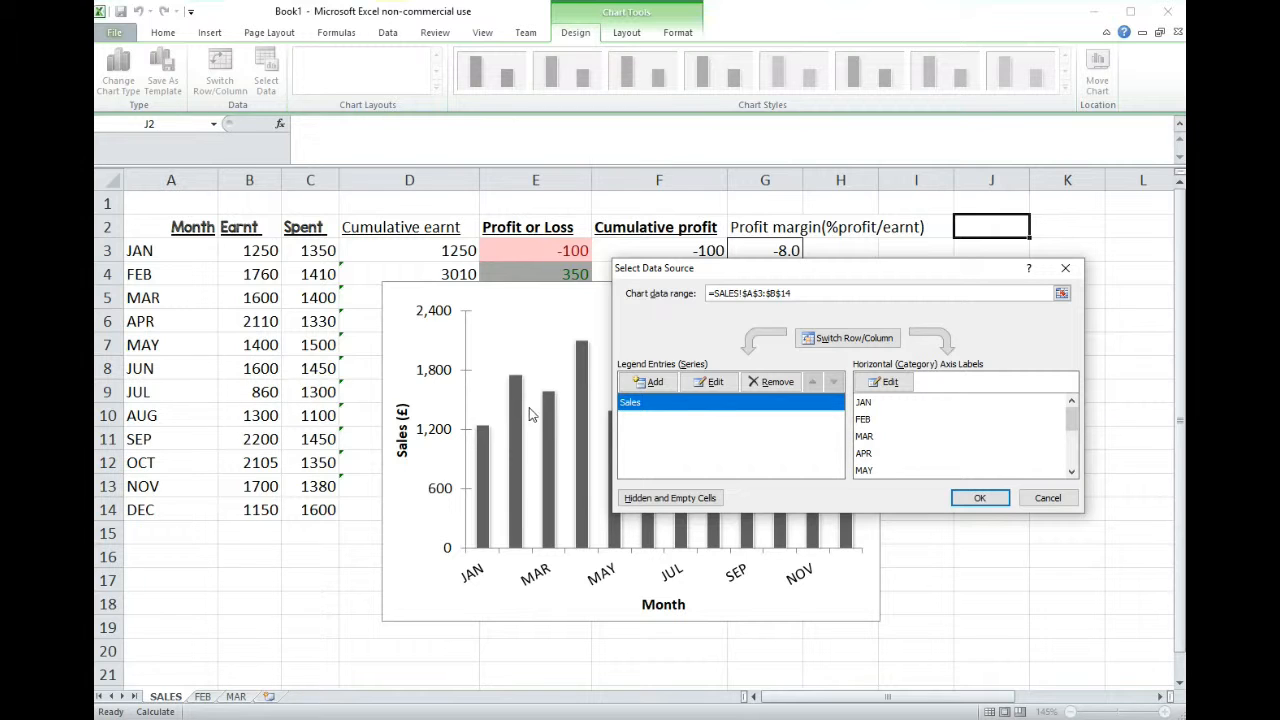
{"action": "left_click", "coordinate": [655, 385]}
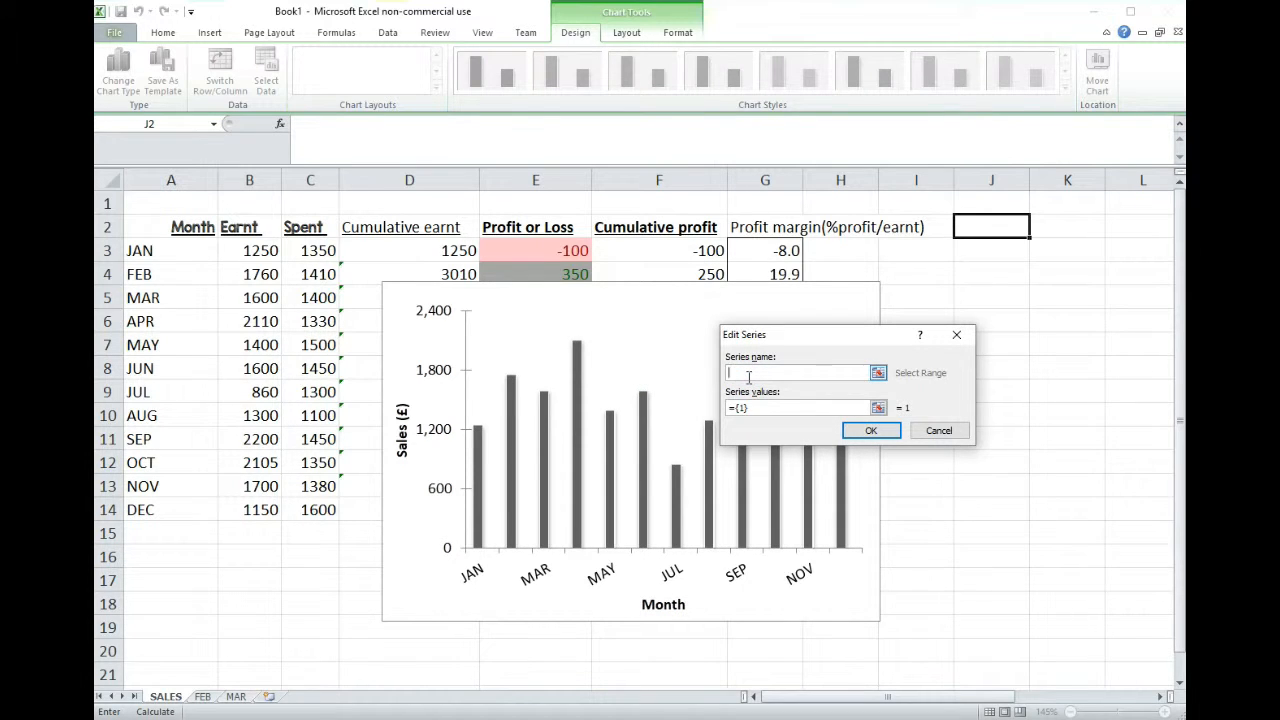
{"action": "left_click", "coordinate": [844, 405]}
{"action": "left_click", "coordinate": [877, 410]}
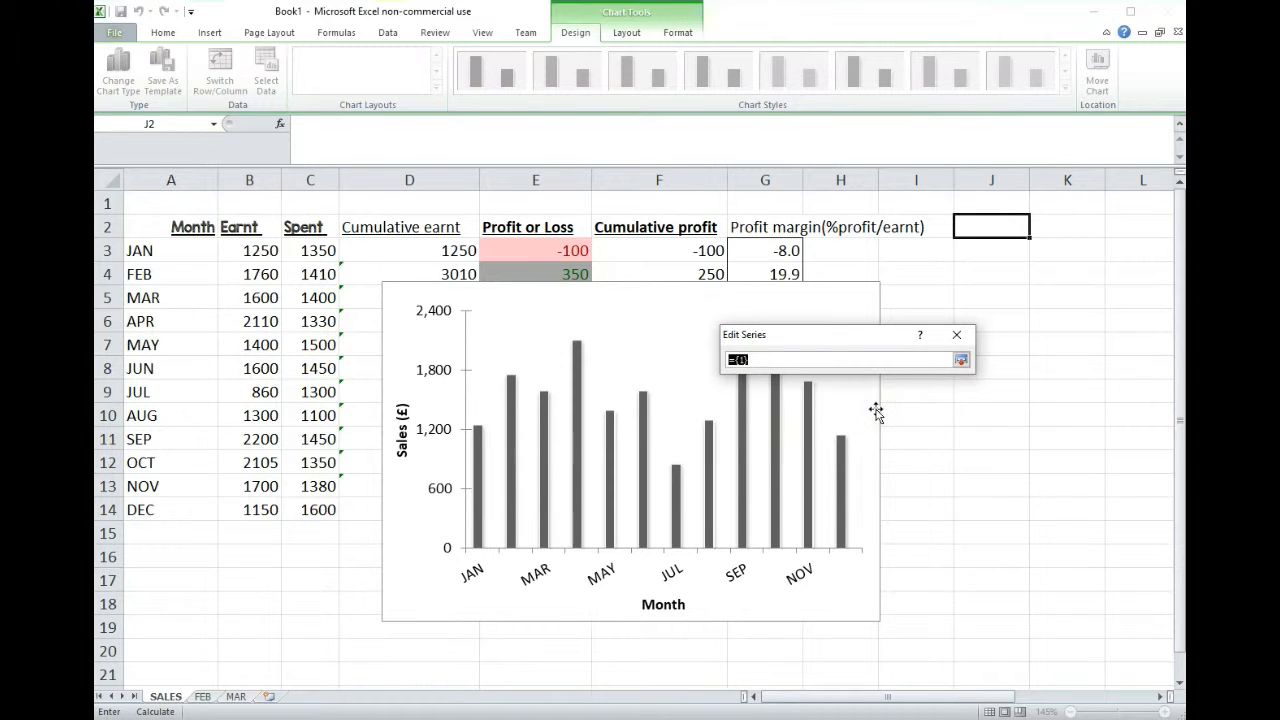
{"action": "left_click_drag", "start_coordinate": [311, 250], "coordinate": [318, 503]}
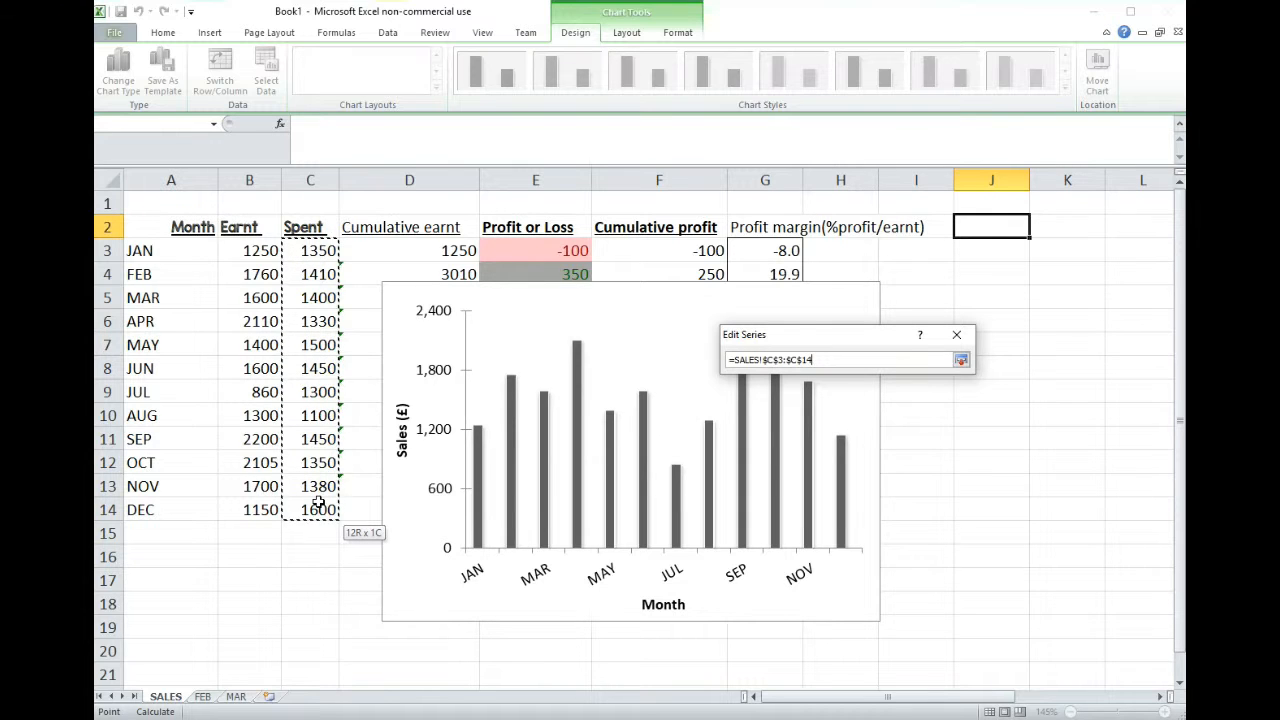
{"action": "left_click", "coordinate": [961, 362]}
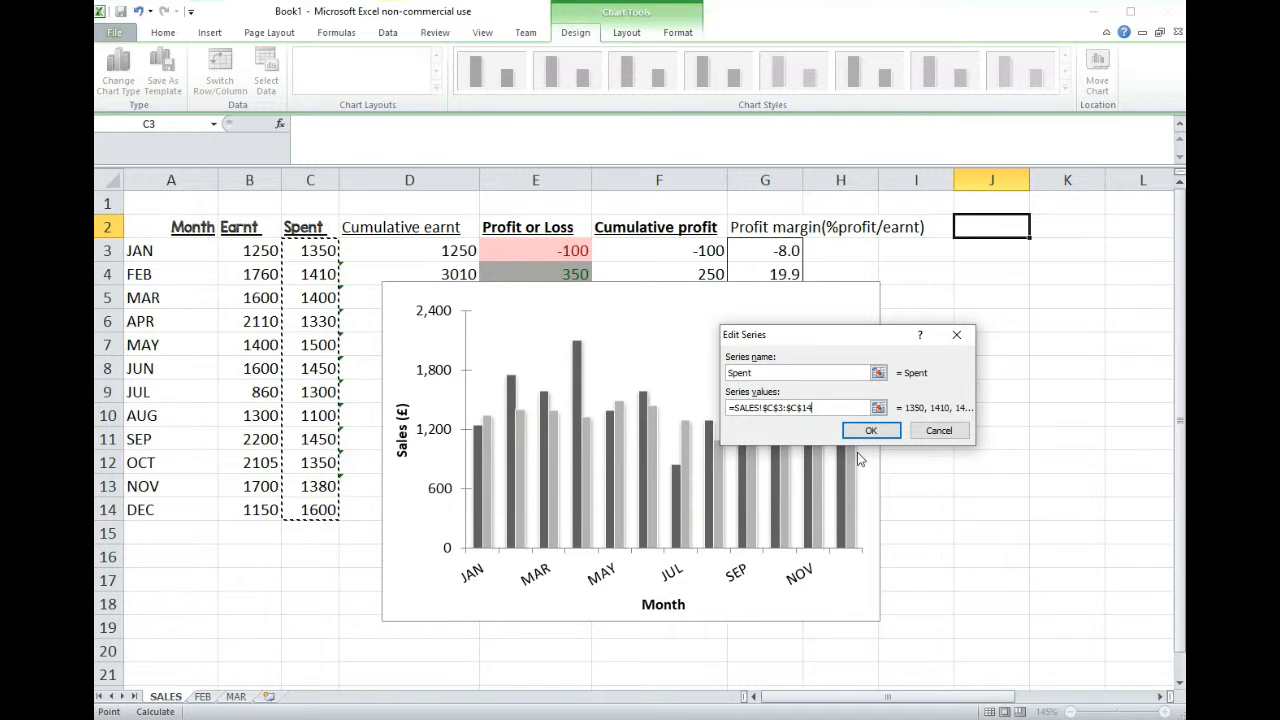
{"action": "left_click", "coordinate": [884, 436]}
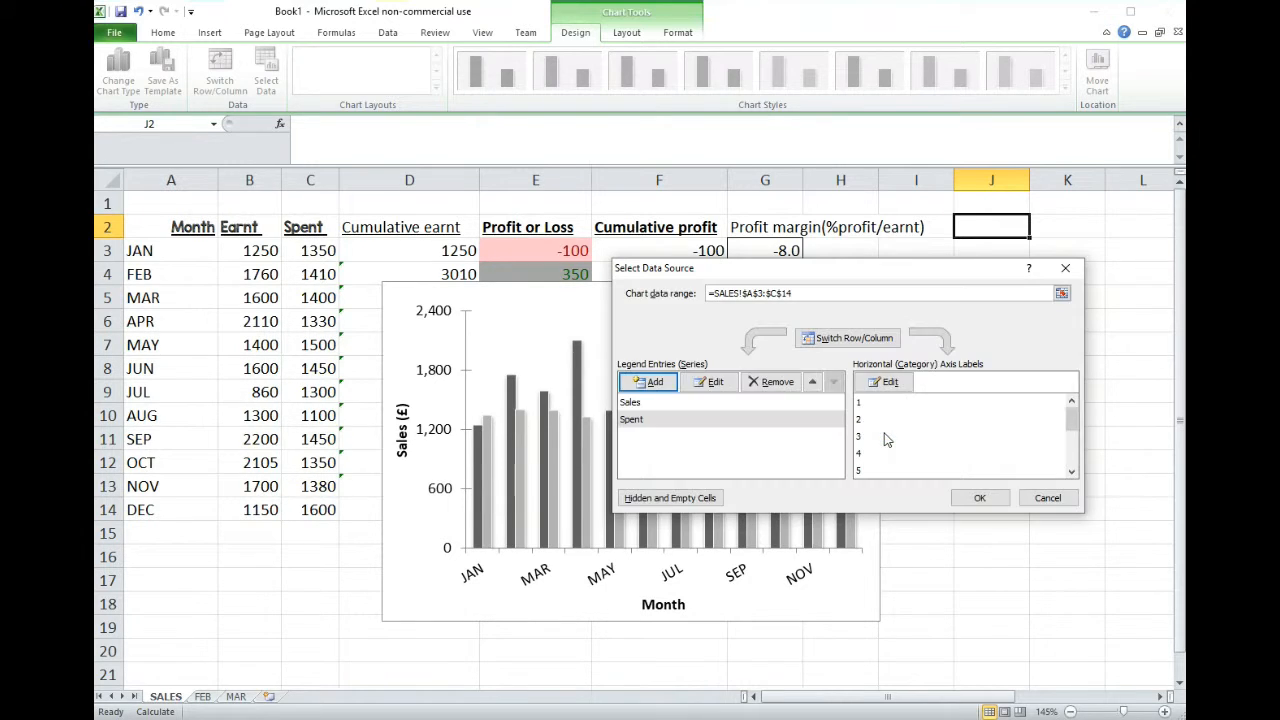
{"action": "left_click", "coordinate": [980, 498]}
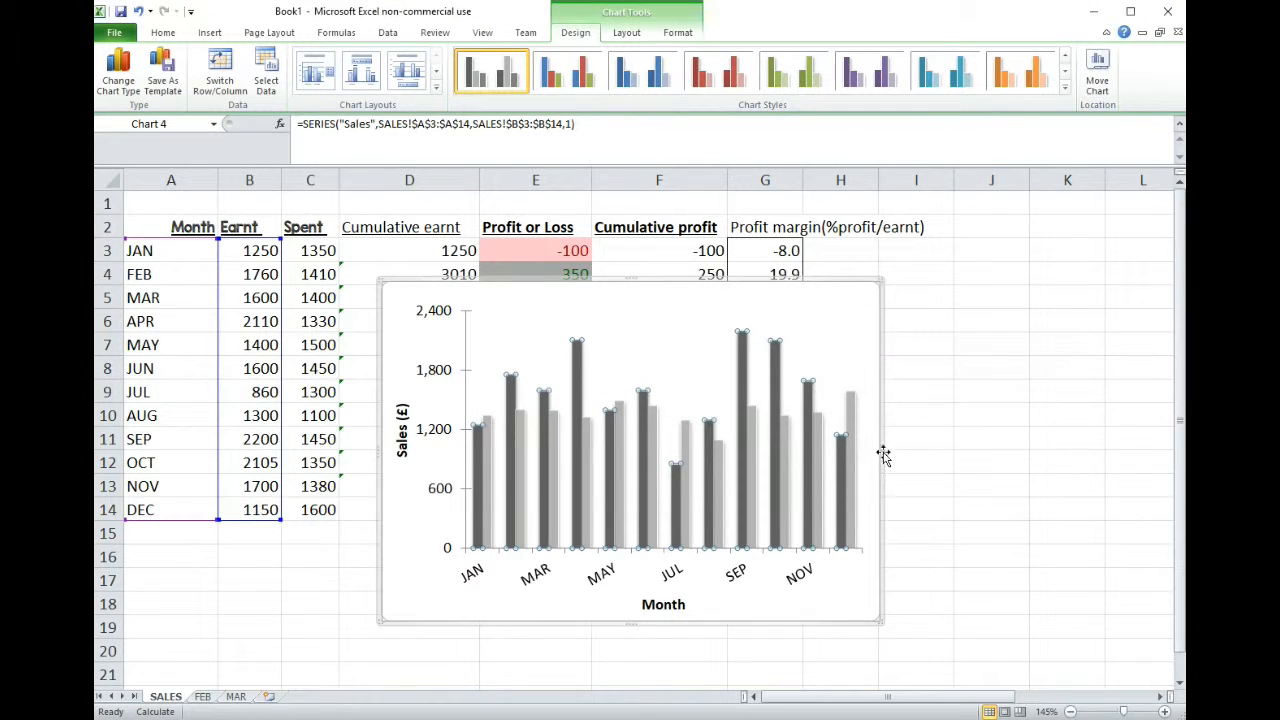
- Widen the chart to the right into column J so the month labels have more room
{"action": "left_click_drag", "start_coordinate": [881, 449], "coordinate": [980, 446]}
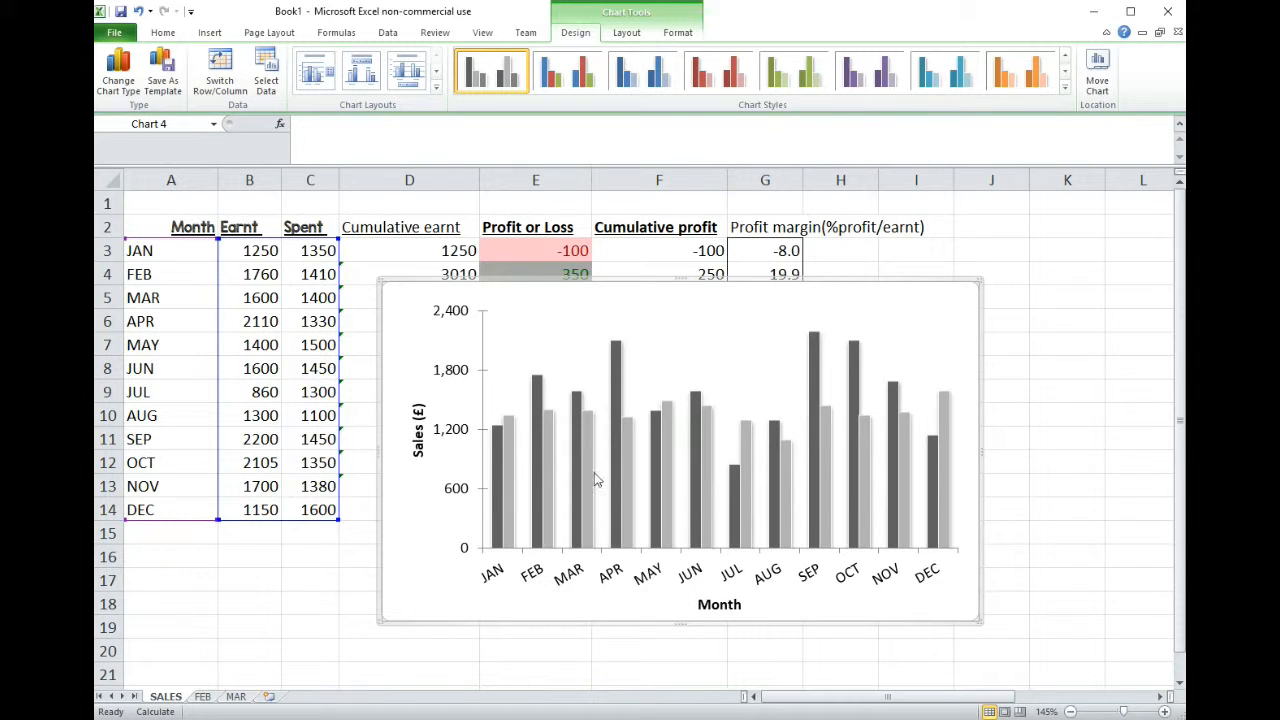
{"action": "left_click", "coordinate": [617, 377]}
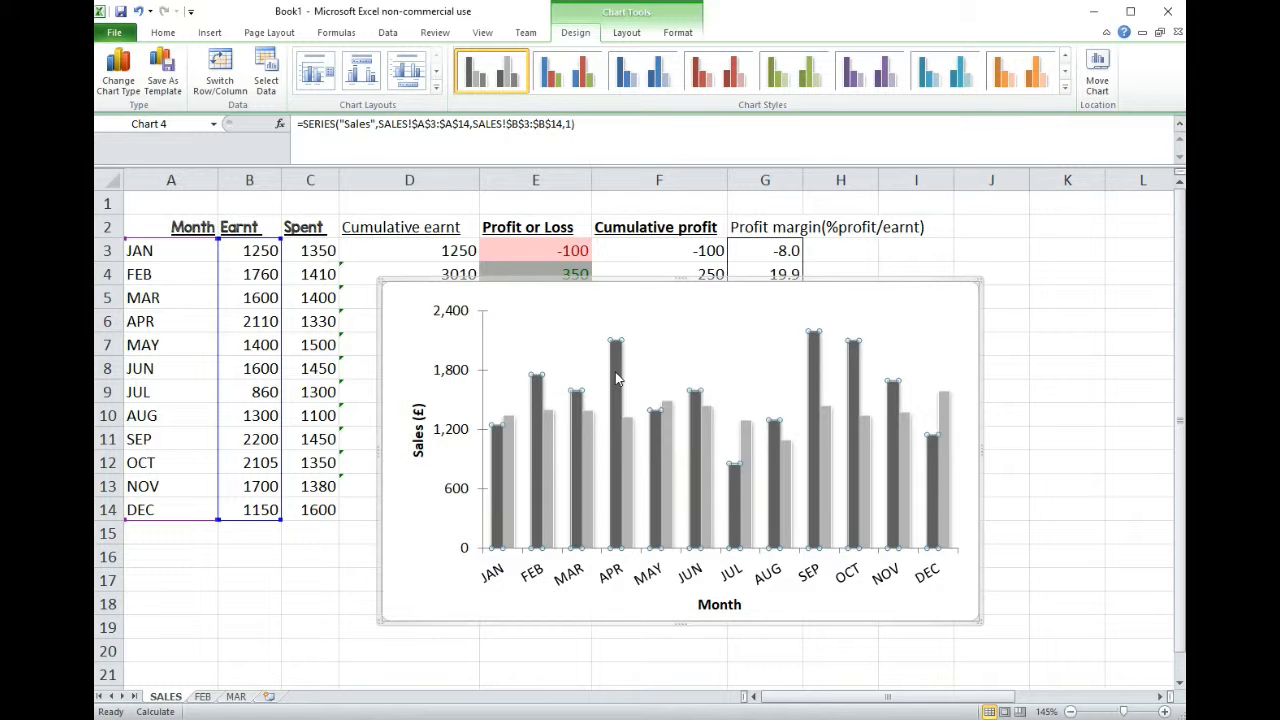
{"action": "right_click", "coordinate": [617, 378]}
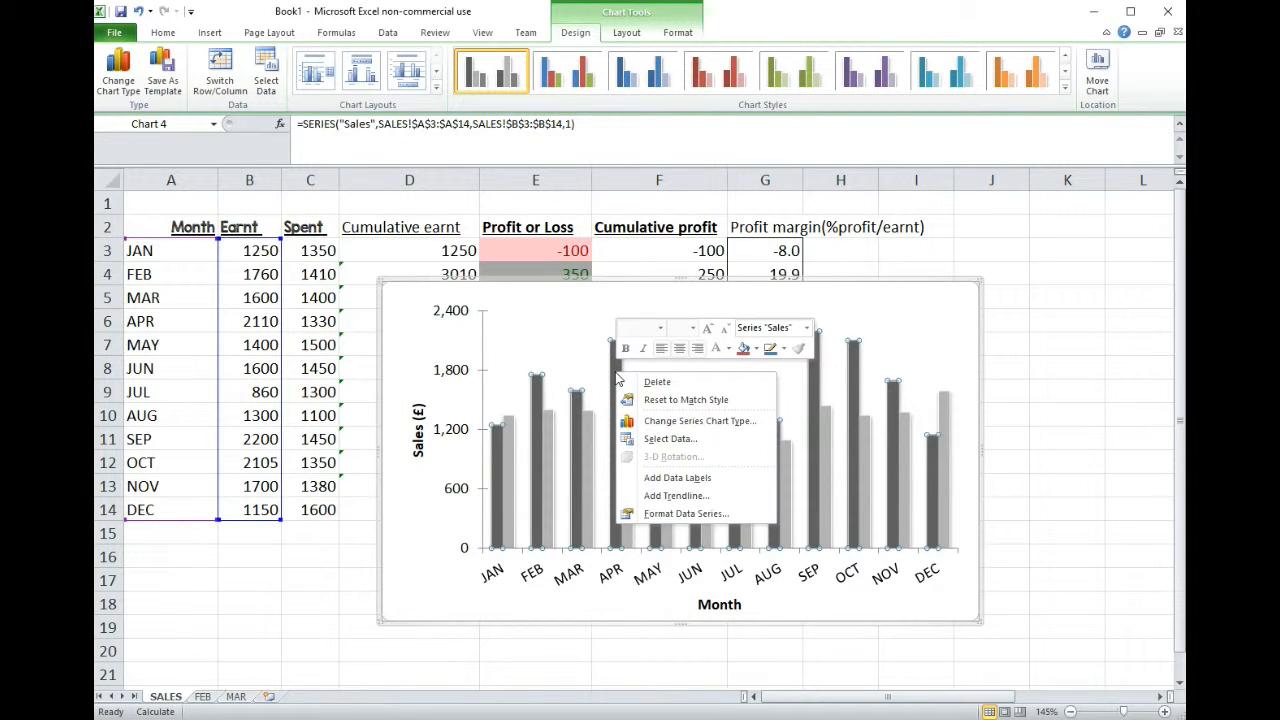
{"action": "left_click", "coordinate": [588, 337]}
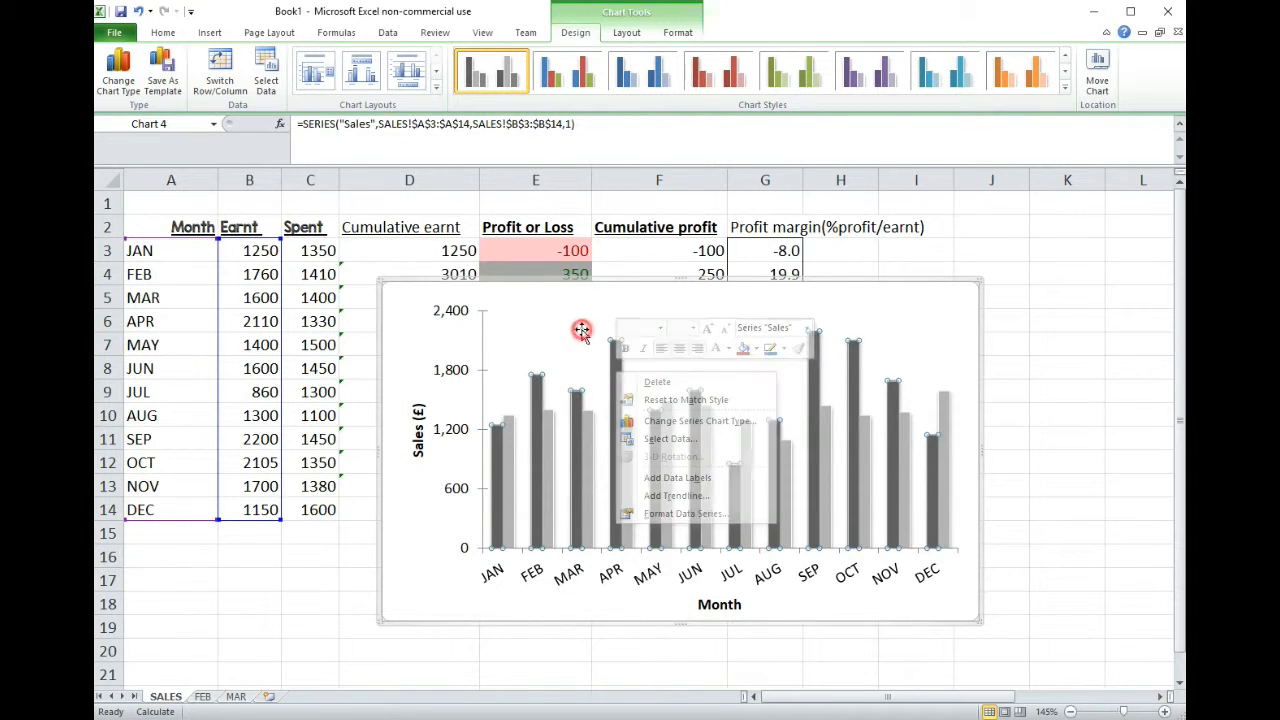
- Try the chart legend aligned at the right, and at the top above the columns
{"action": "left_click", "coordinate": [626, 34]}
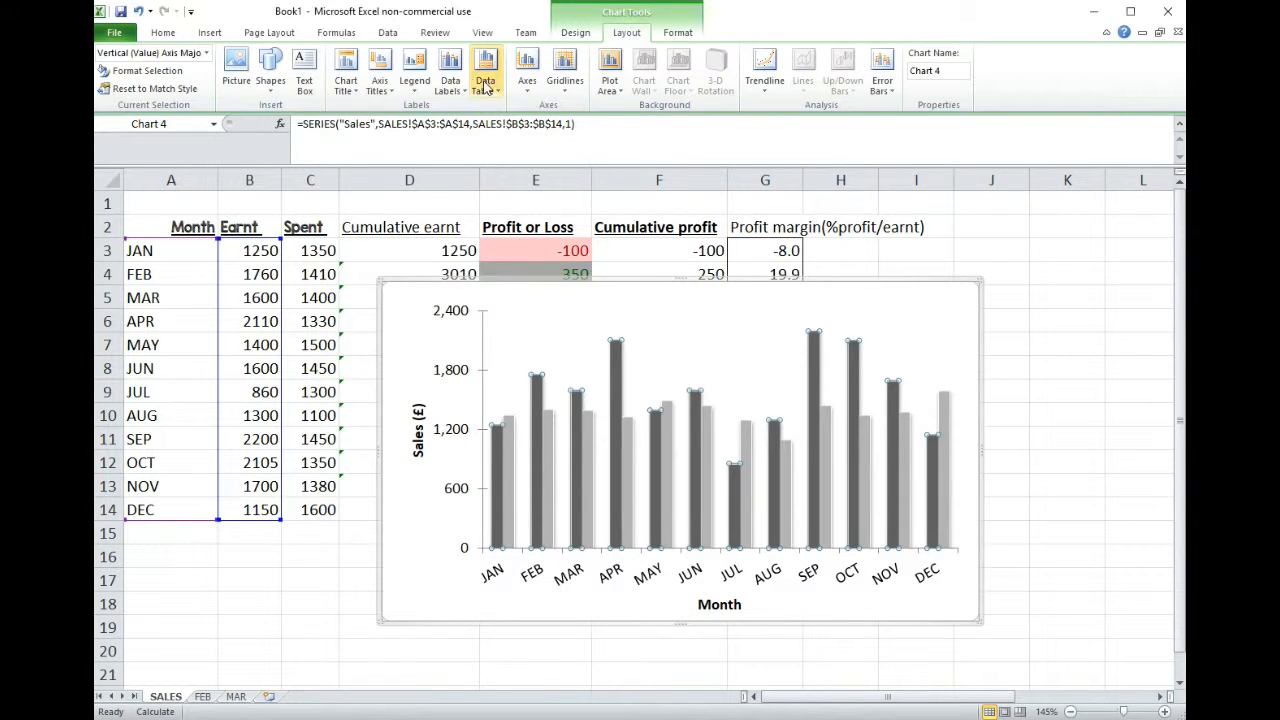
{"action": "left_click", "coordinate": [412, 70]}
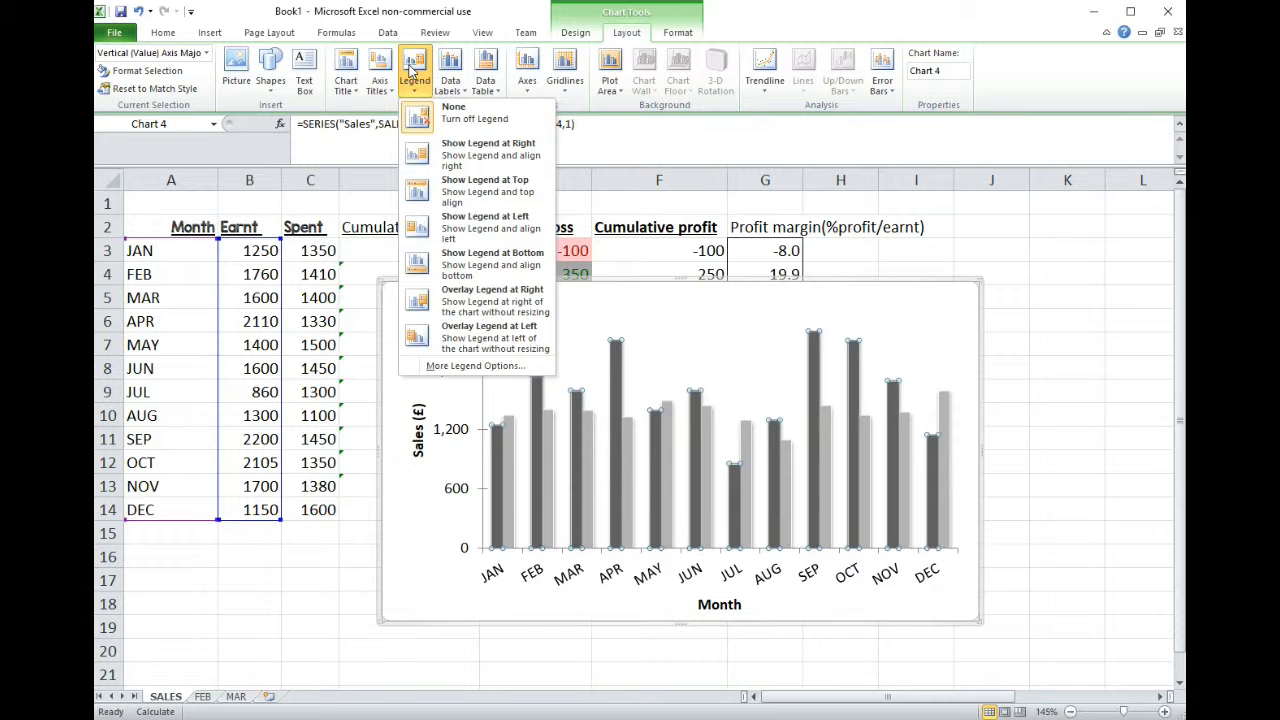
{"action": "left_click", "coordinate": [467, 150]}
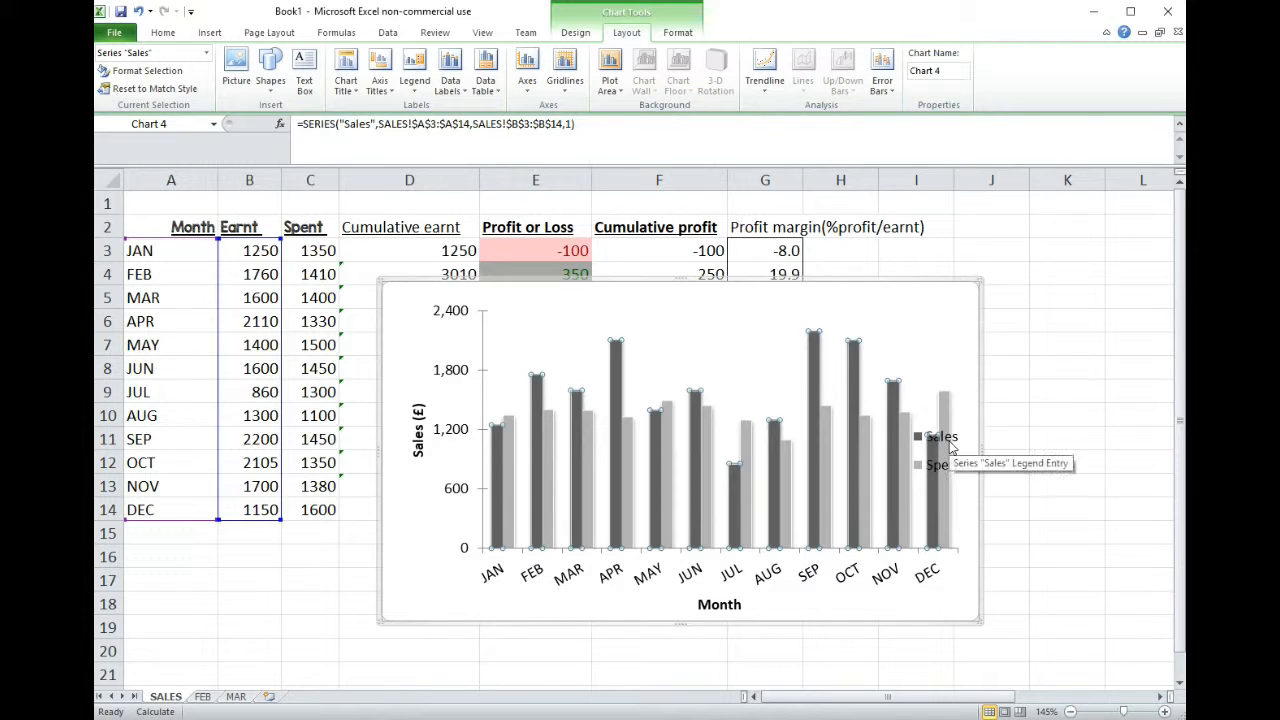
{"action": "left_click", "coordinate": [414, 78]}
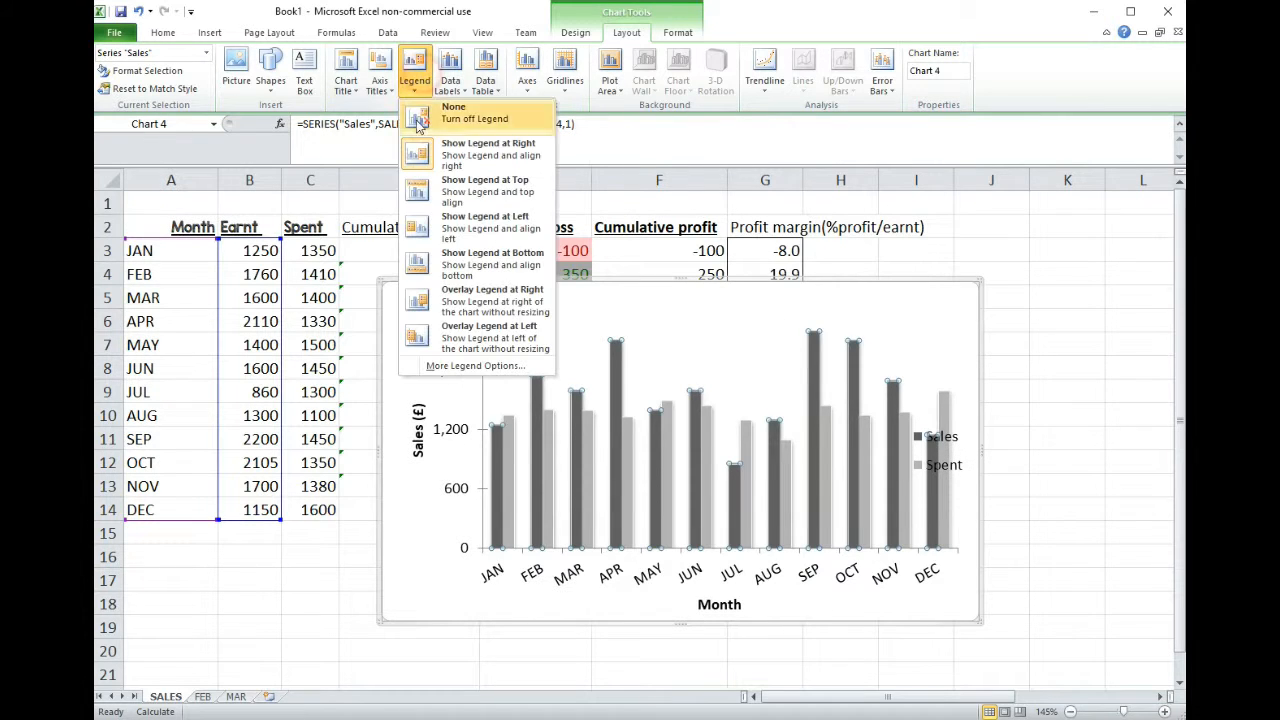
{"action": "left_click", "coordinate": [501, 193]}
{"action": "left_click", "coordinate": [379, 78]}
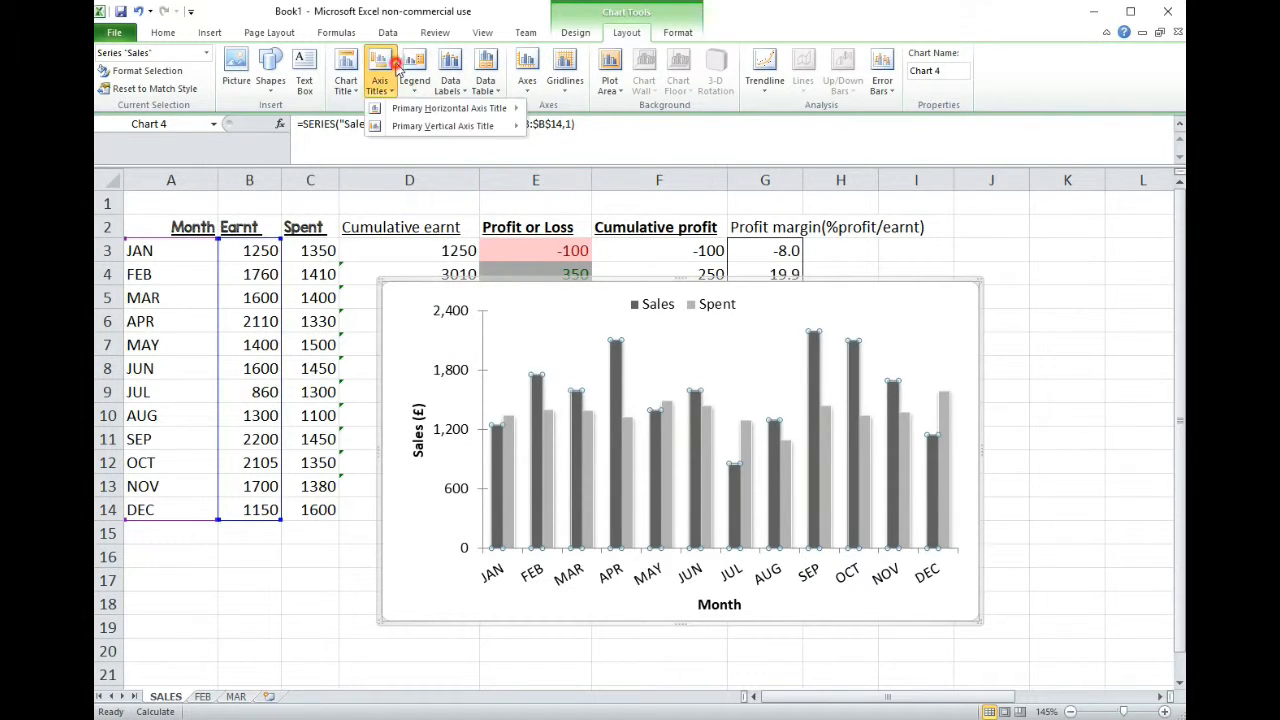
- Show the legend at the left, move it into the empty space above the JAN to MAR columns and reduce its height
{"action": "left_click", "coordinate": [414, 72]}
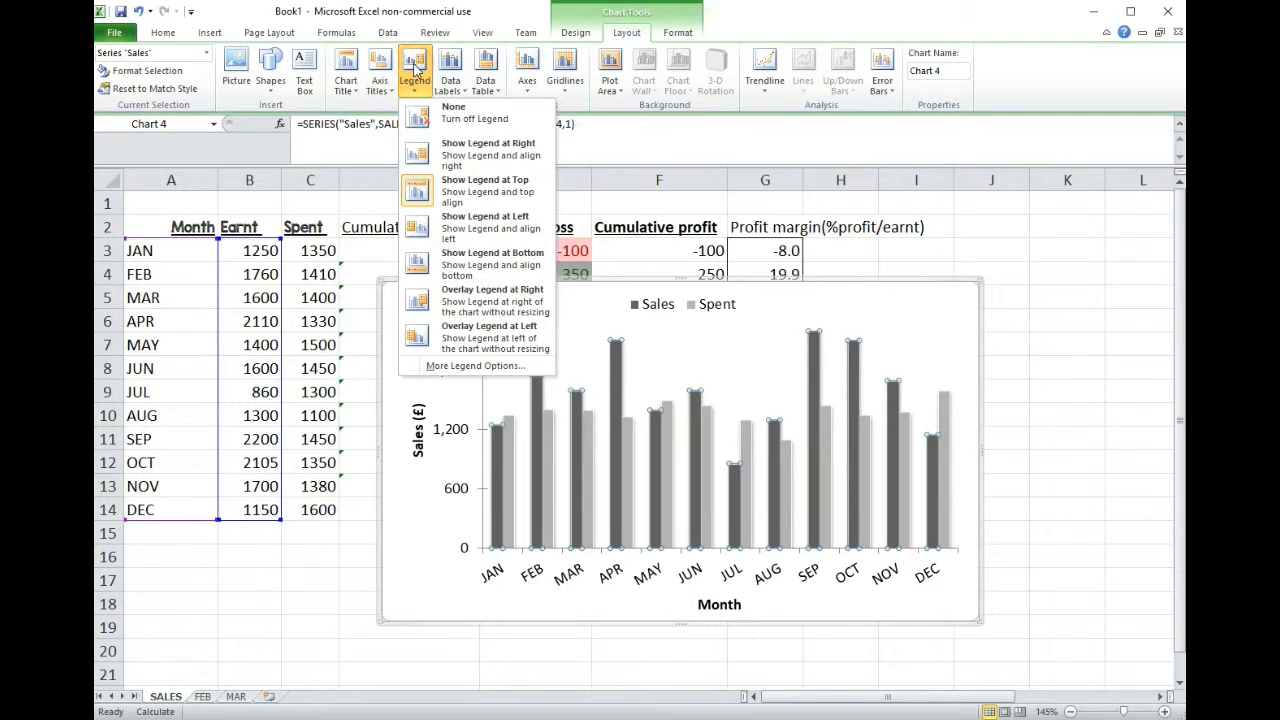
{"action": "left_click", "coordinate": [519, 234]}
{"action": "left_click", "coordinate": [442, 466]}
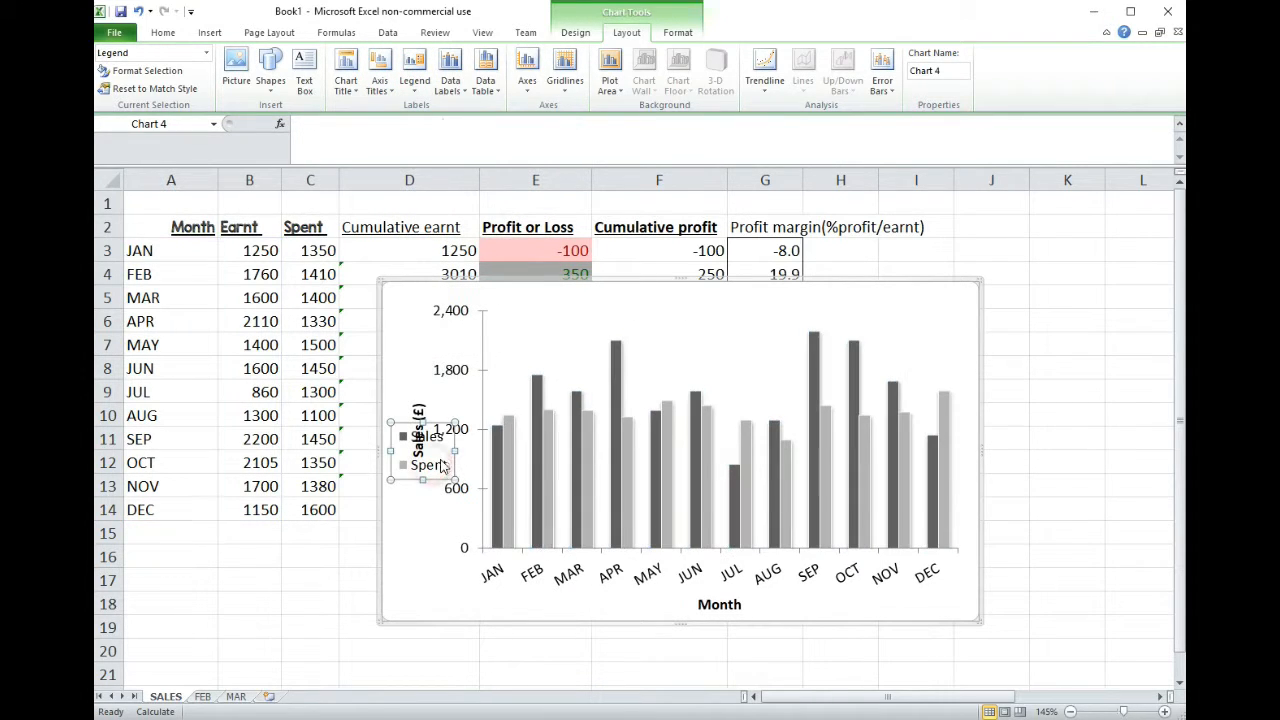
{"action": "left_click_drag", "start_coordinate": [440, 422], "coordinate": [753, 321]}
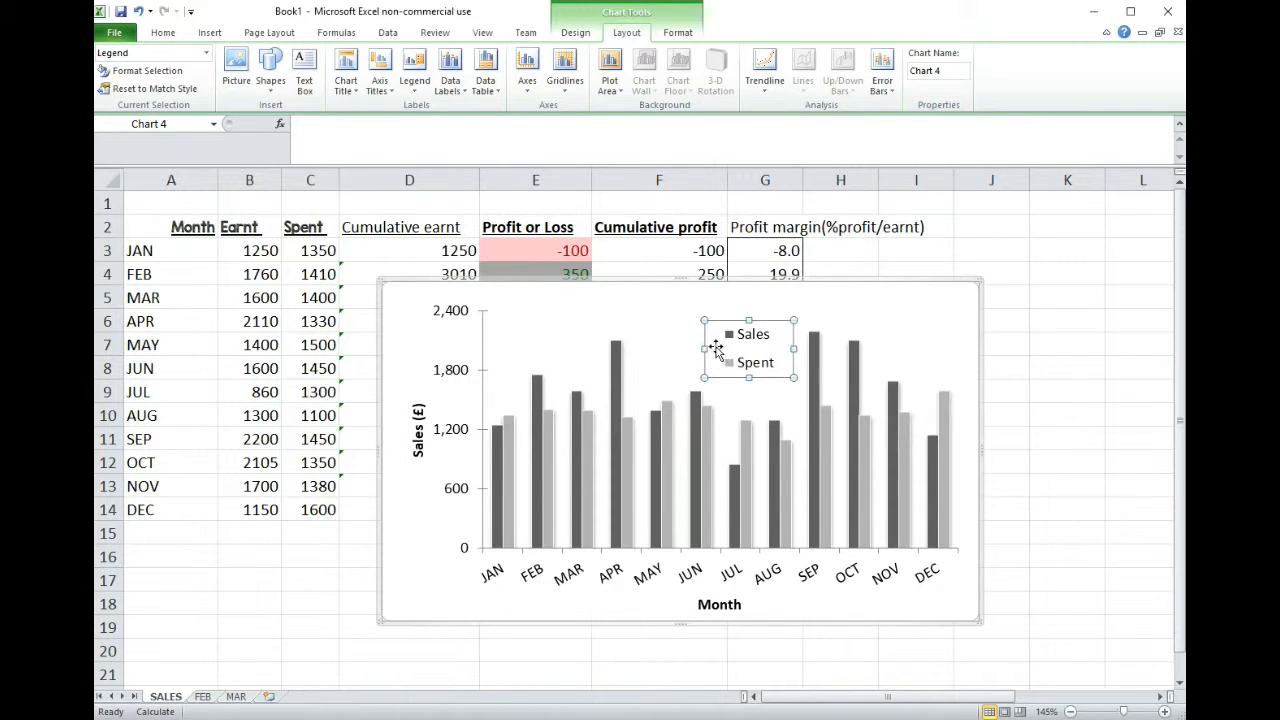
{"action": "left_click_drag", "start_coordinate": [749, 378], "coordinate": [562, 321]}
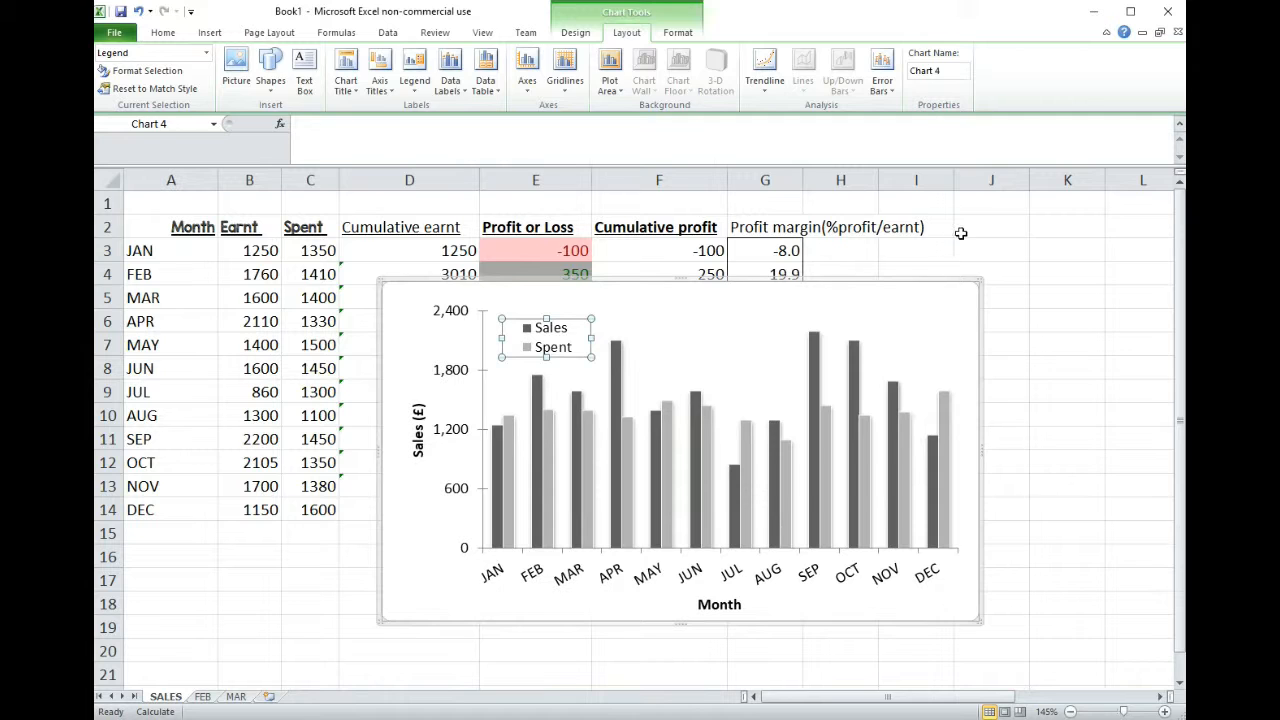
{"action": "left_click", "coordinate": [960, 233]}
- Move the Sales (£) axis title slightly further left from the vertical axis numbers
{"action": "left_click", "coordinate": [419, 432]}
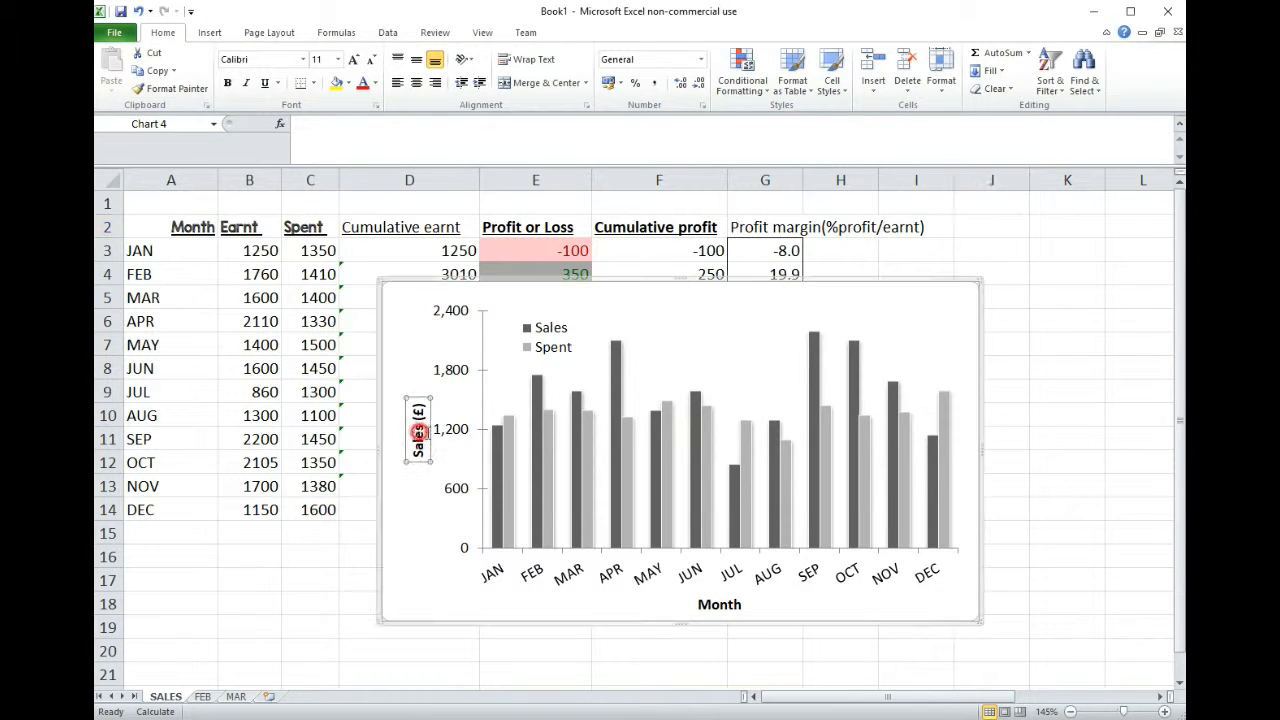
{"action": "left_click_drag", "start_coordinate": [434, 419], "coordinate": [430, 419]}
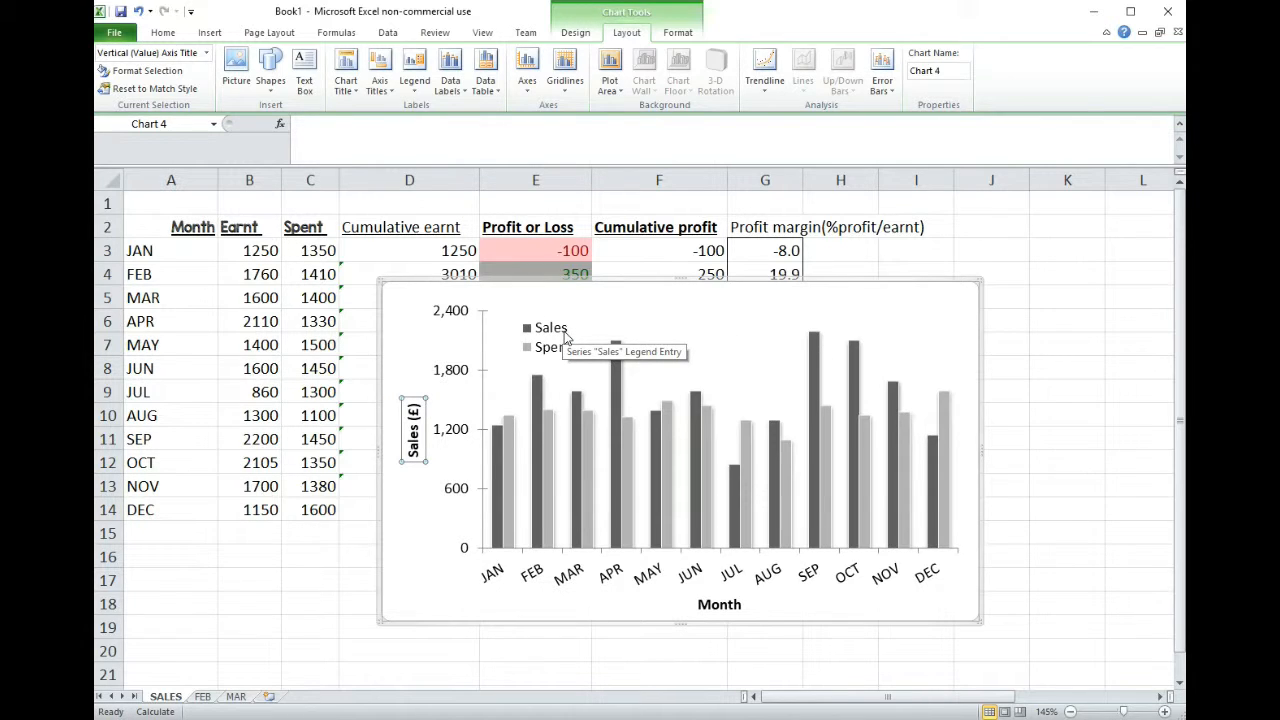
- Select the dark grey Sales columns in the chart
{"action": "left_click", "coordinate": [615, 420]}
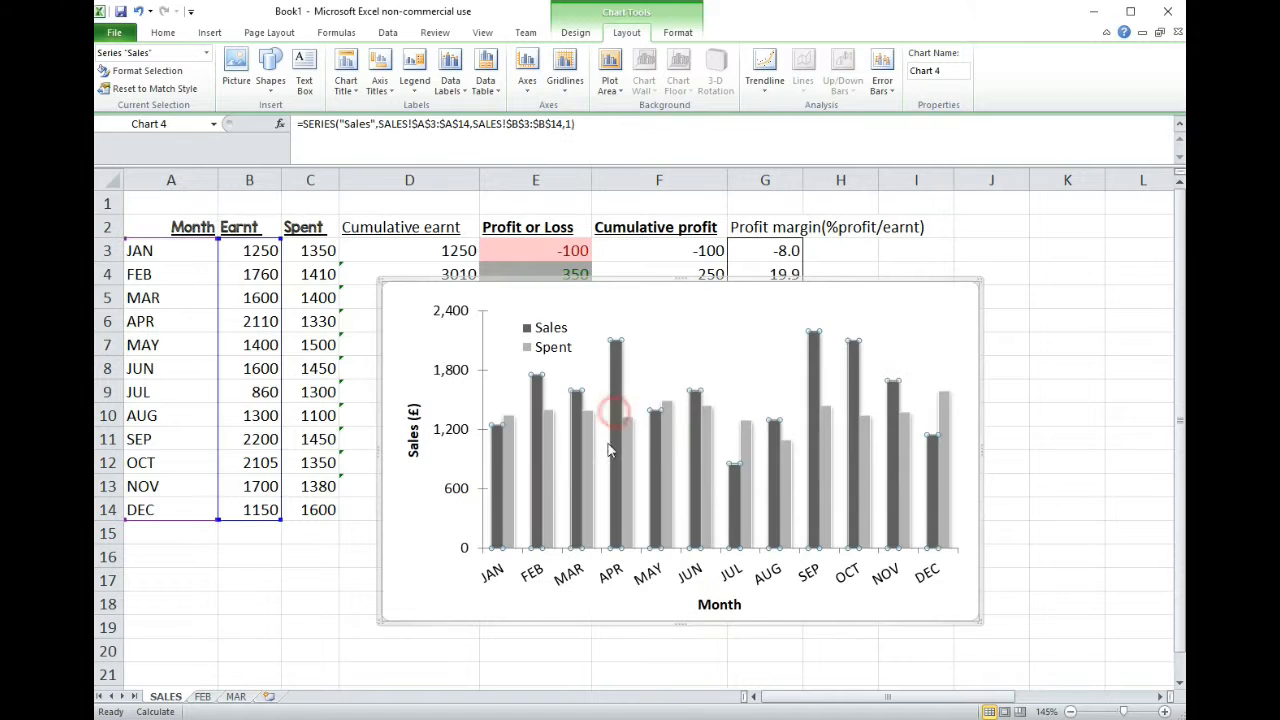